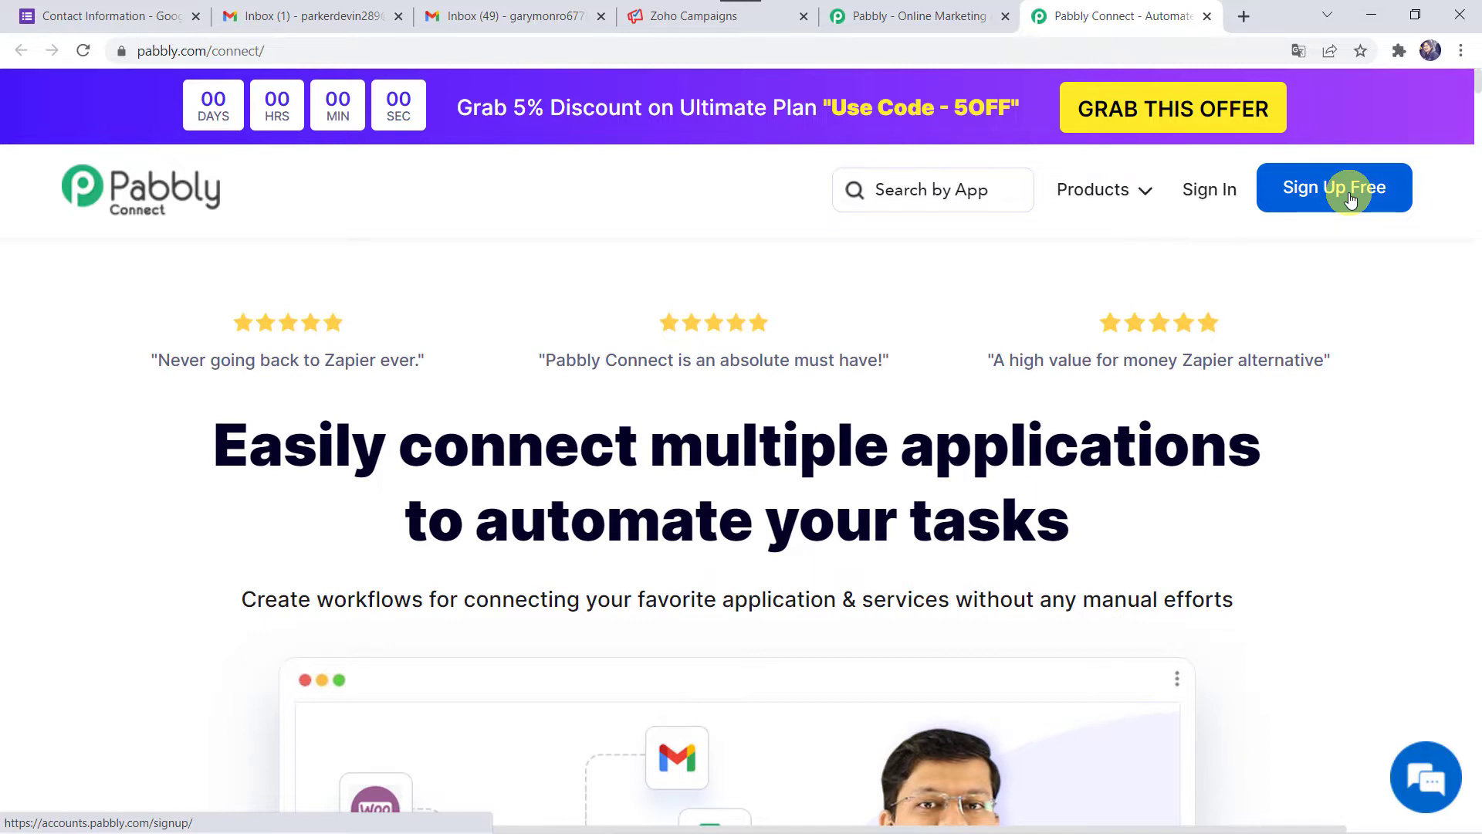
- Sign in to Pabbly, open Pabbly Connect from the apps list, and begin a new workflow
{"action": "left_click", "coordinate": [1192, 198]}
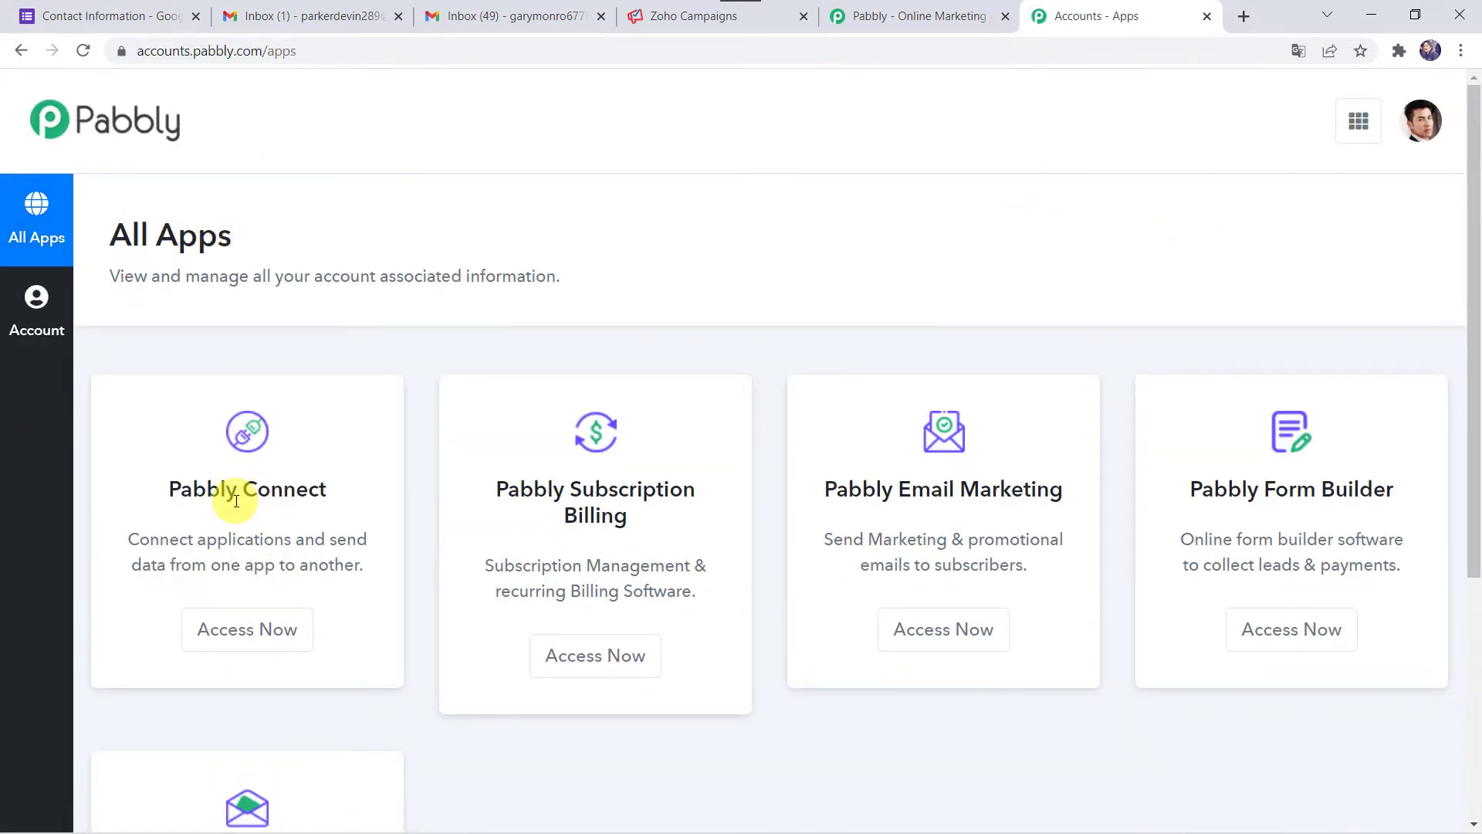
{"action": "left_click", "coordinate": [232, 629]}
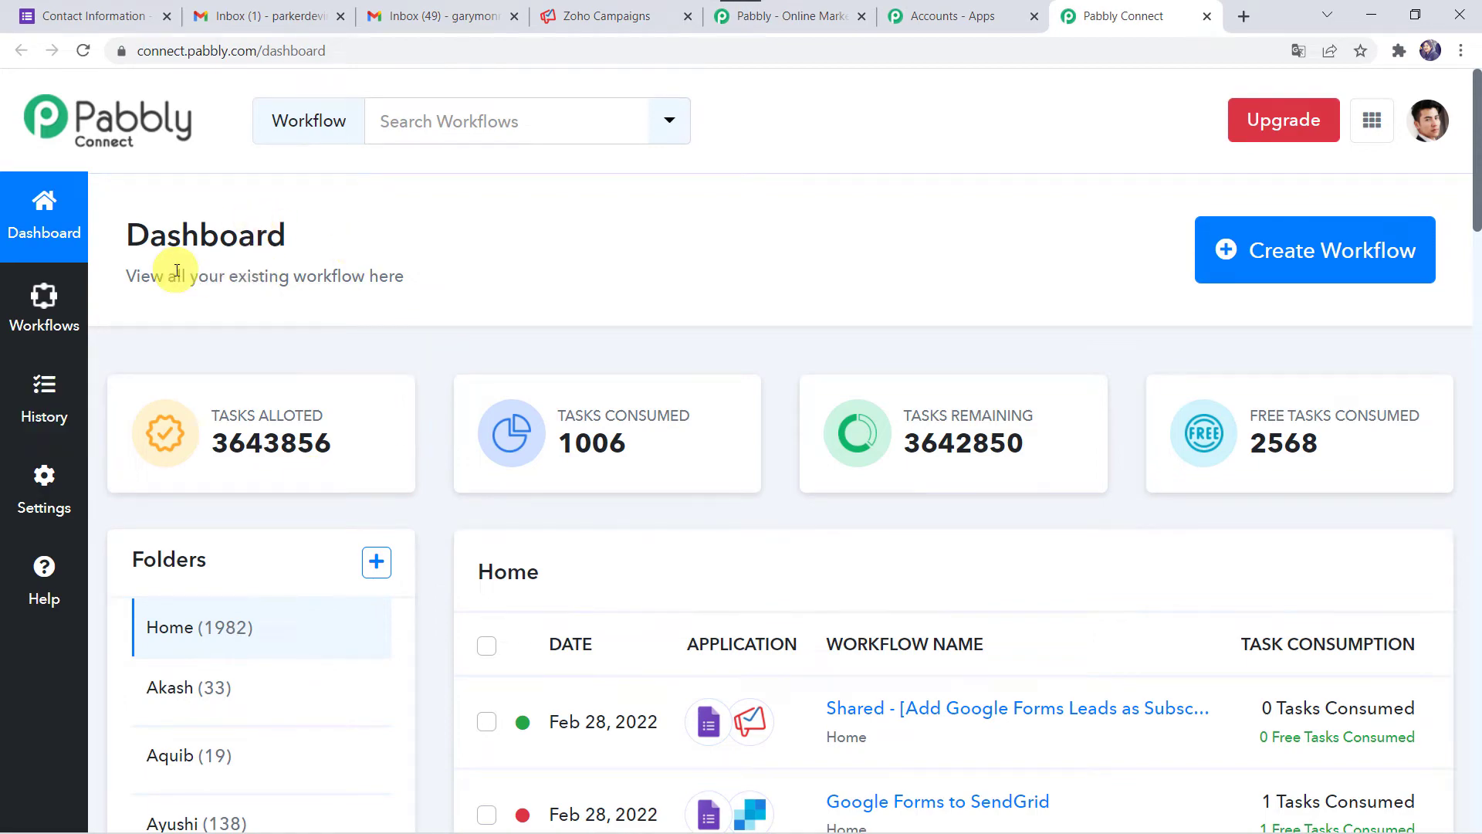
{"action": "scroll", "coordinate": [868, 532], "scroll_direction": "down", "scroll_amount": 6}
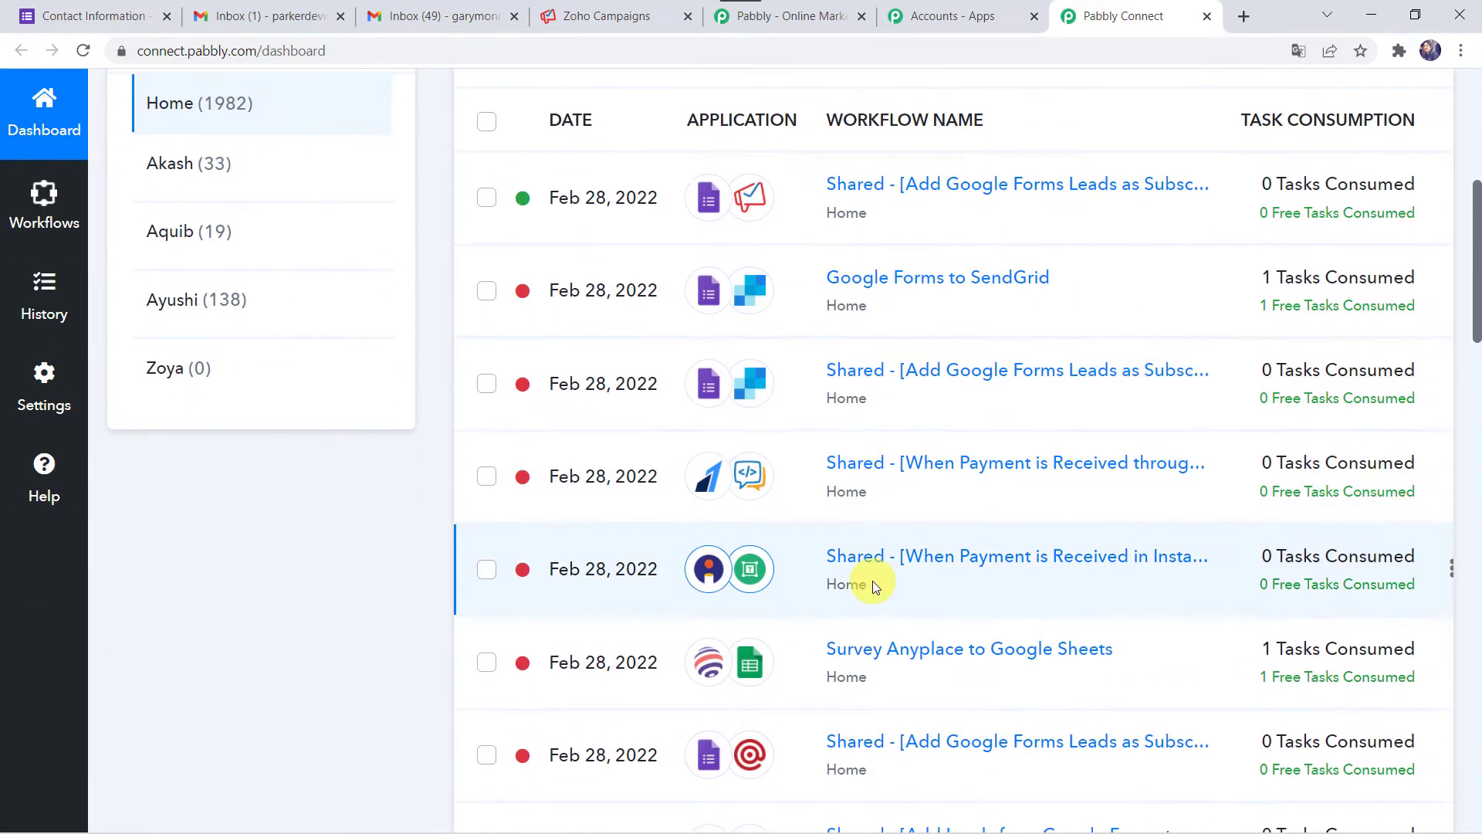
{"action": "scroll", "coordinate": [872, 580], "scroll_direction": "up", "scroll_amount": 6}
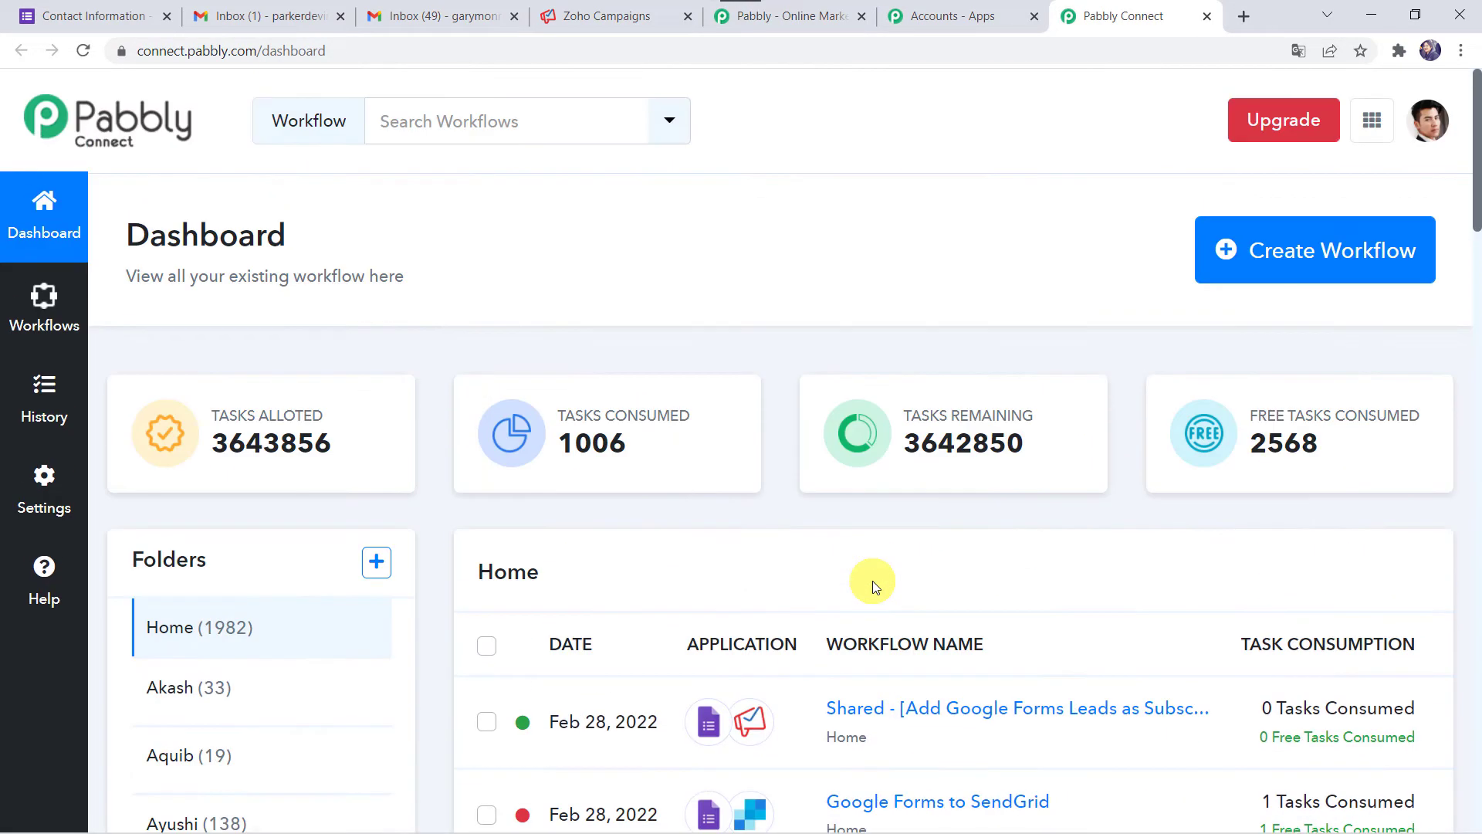
{"action": "left_click", "coordinate": [1321, 264]}
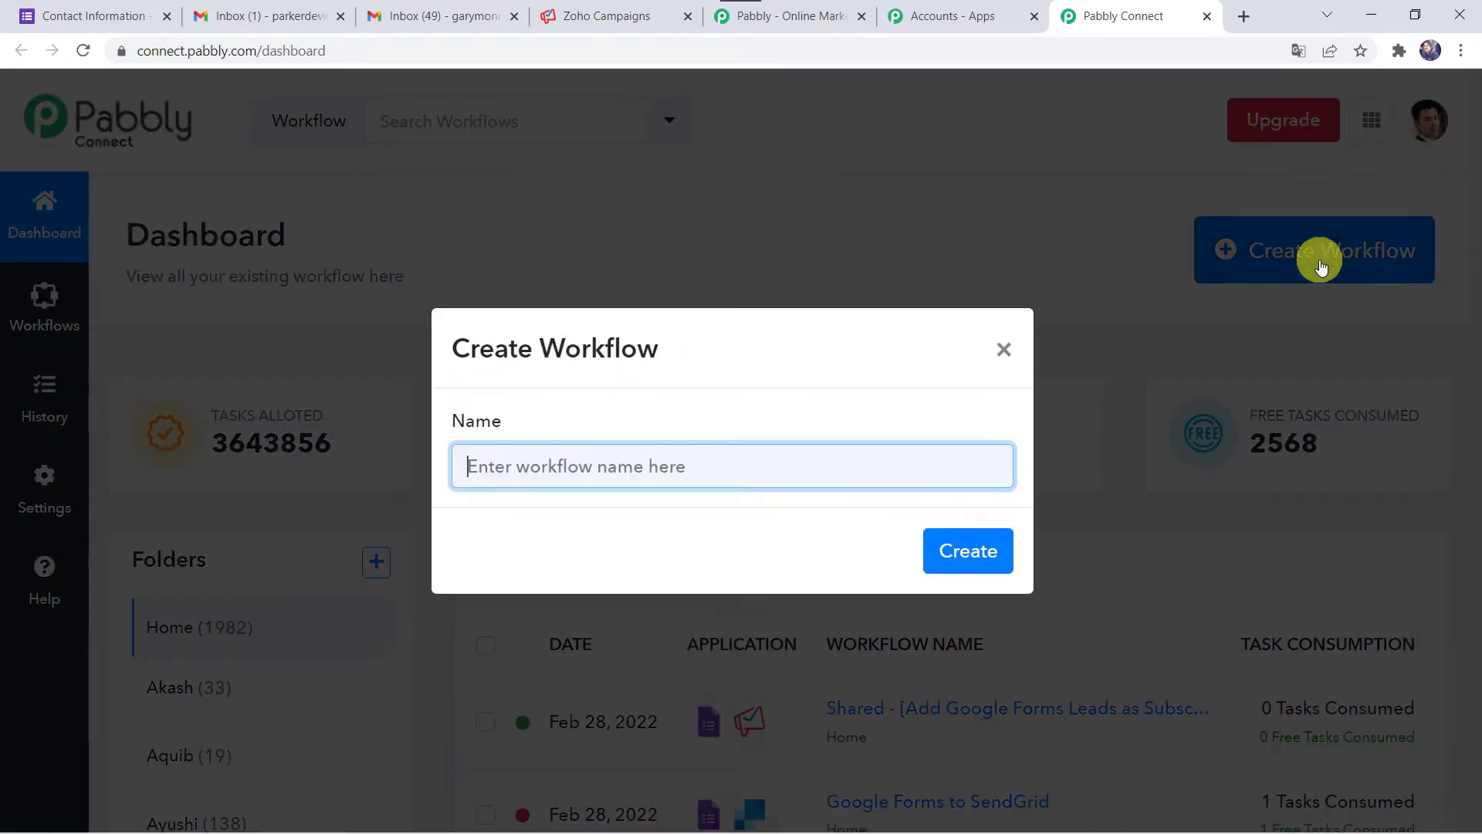
- Create a workflow named 'Add Google Forms Leads as Subscriber in Zoho Campaigns'
{"action": "left_click", "coordinate": [630, 469]}
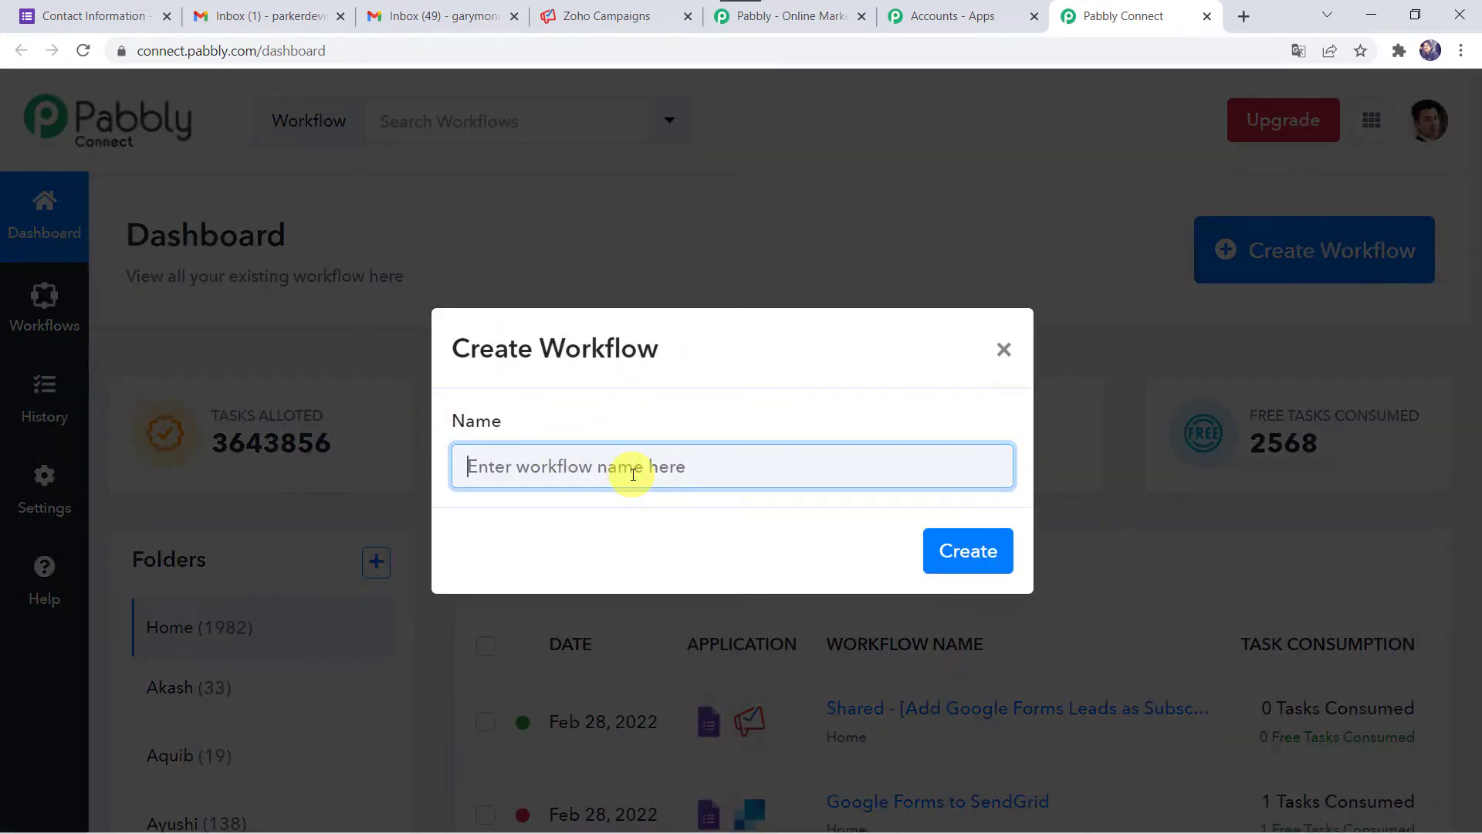
{"action": "type", "text": "Add Google Forms Leads as Subscriber in Zoho Campaigns"}
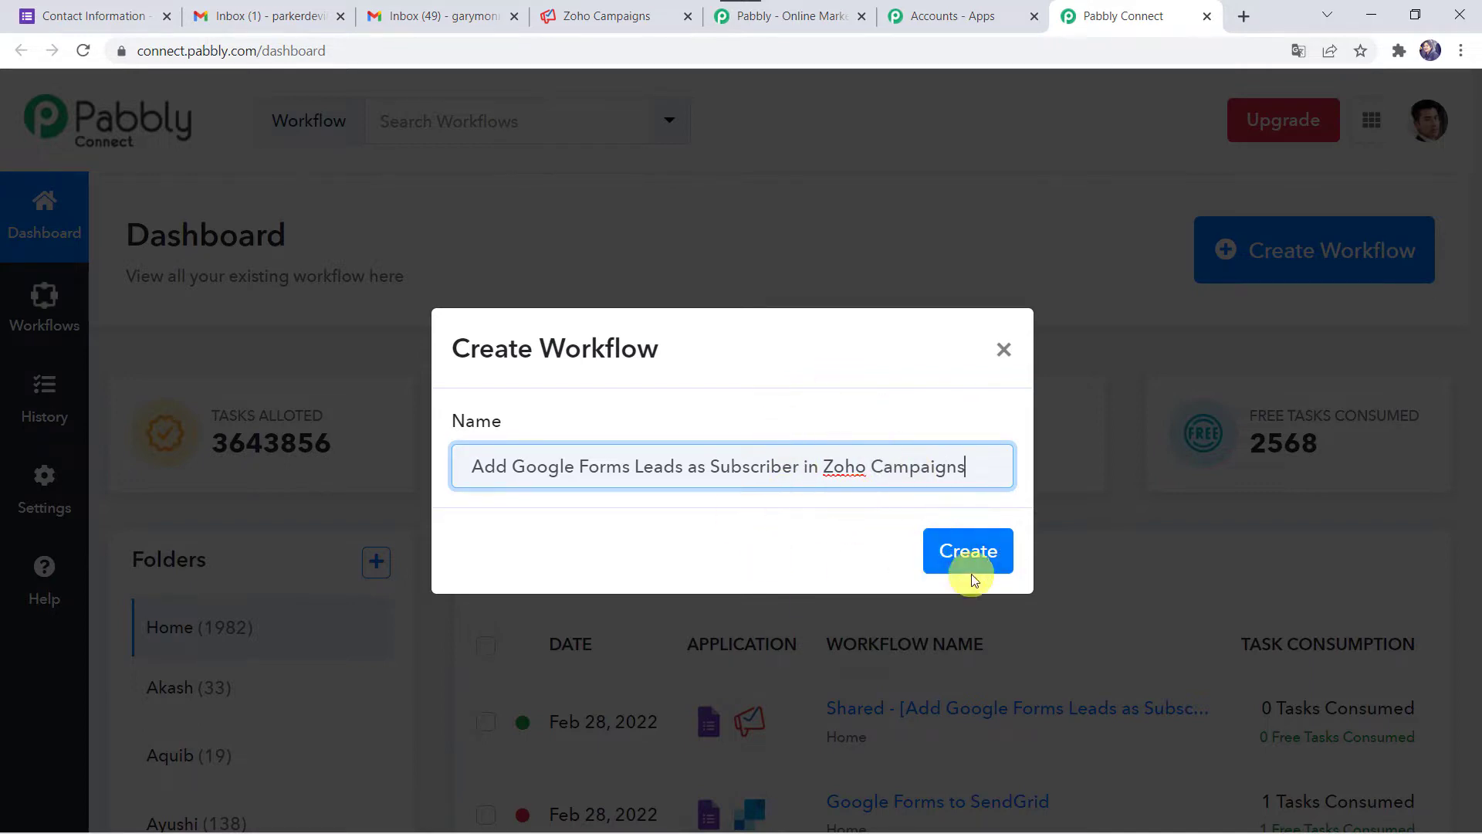
{"action": "left_click", "coordinate": [990, 555]}
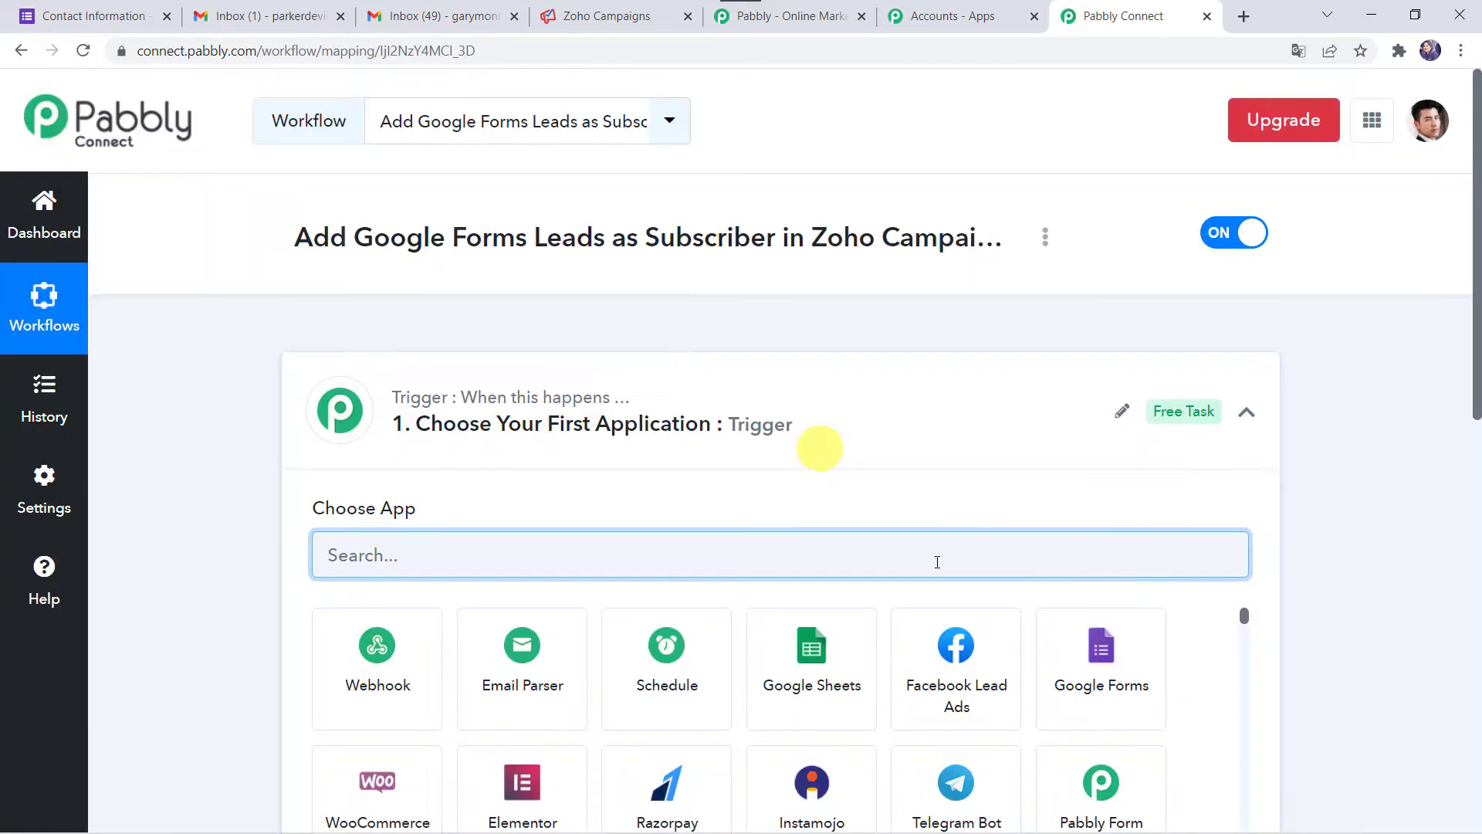
- Set the trigger to Google Forms with the New Response Received event
{"action": "left_click", "coordinate": [799, 423]}
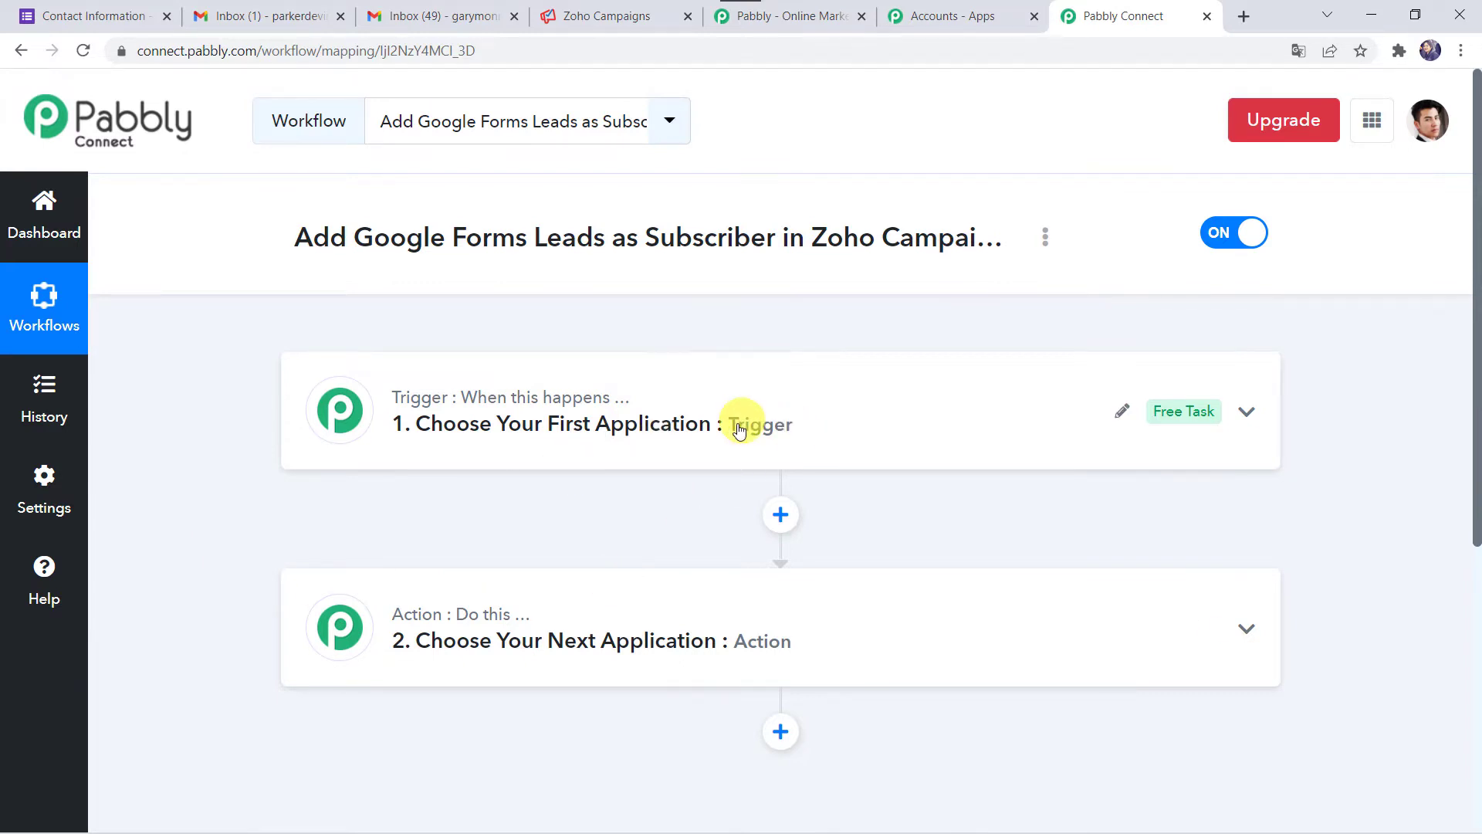
{"action": "left_click", "coordinate": [805, 448]}
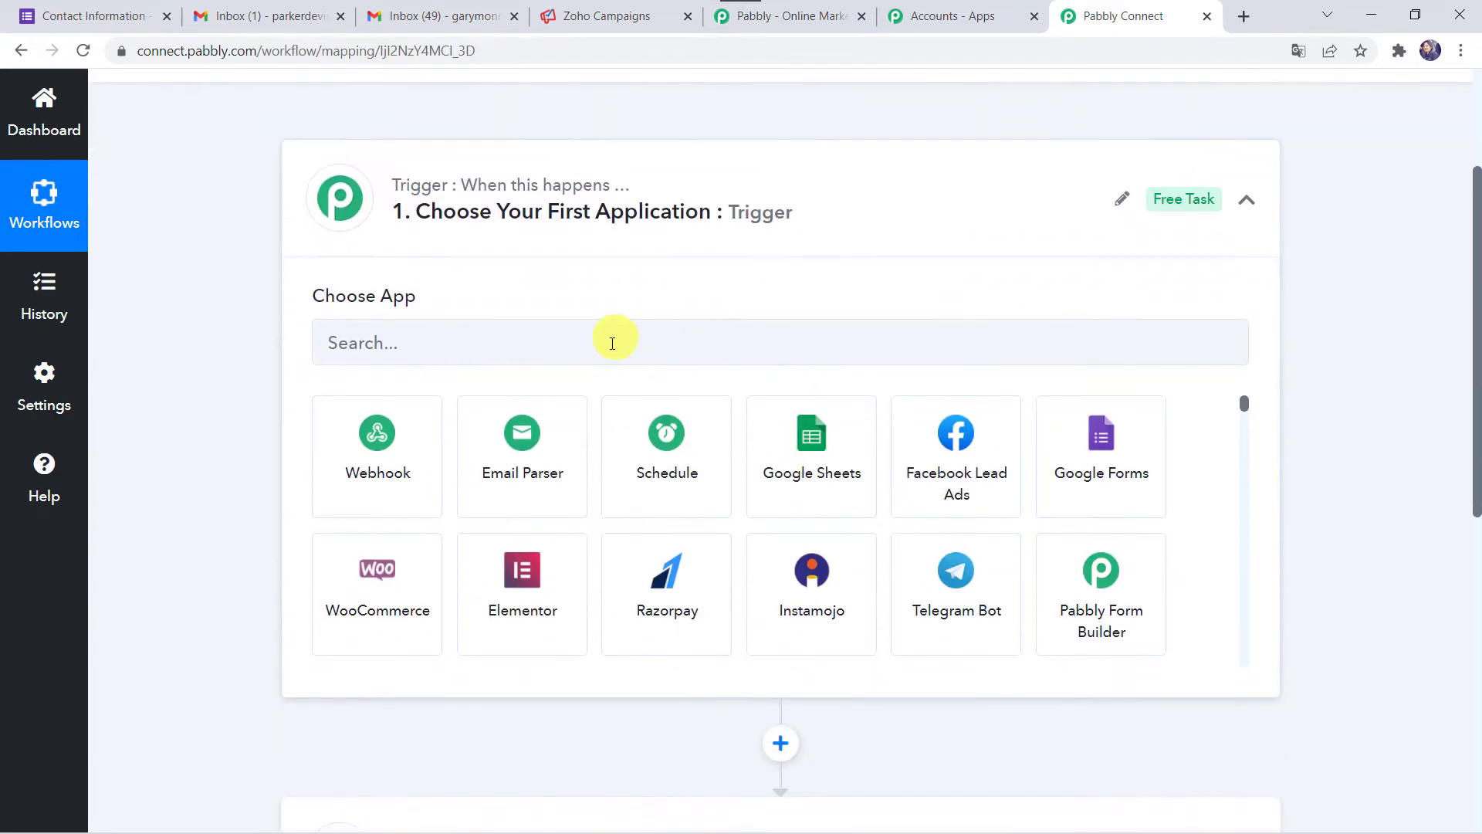
{"action": "left_click", "coordinate": [608, 349]}
{"action": "type", "text": "Goo"}
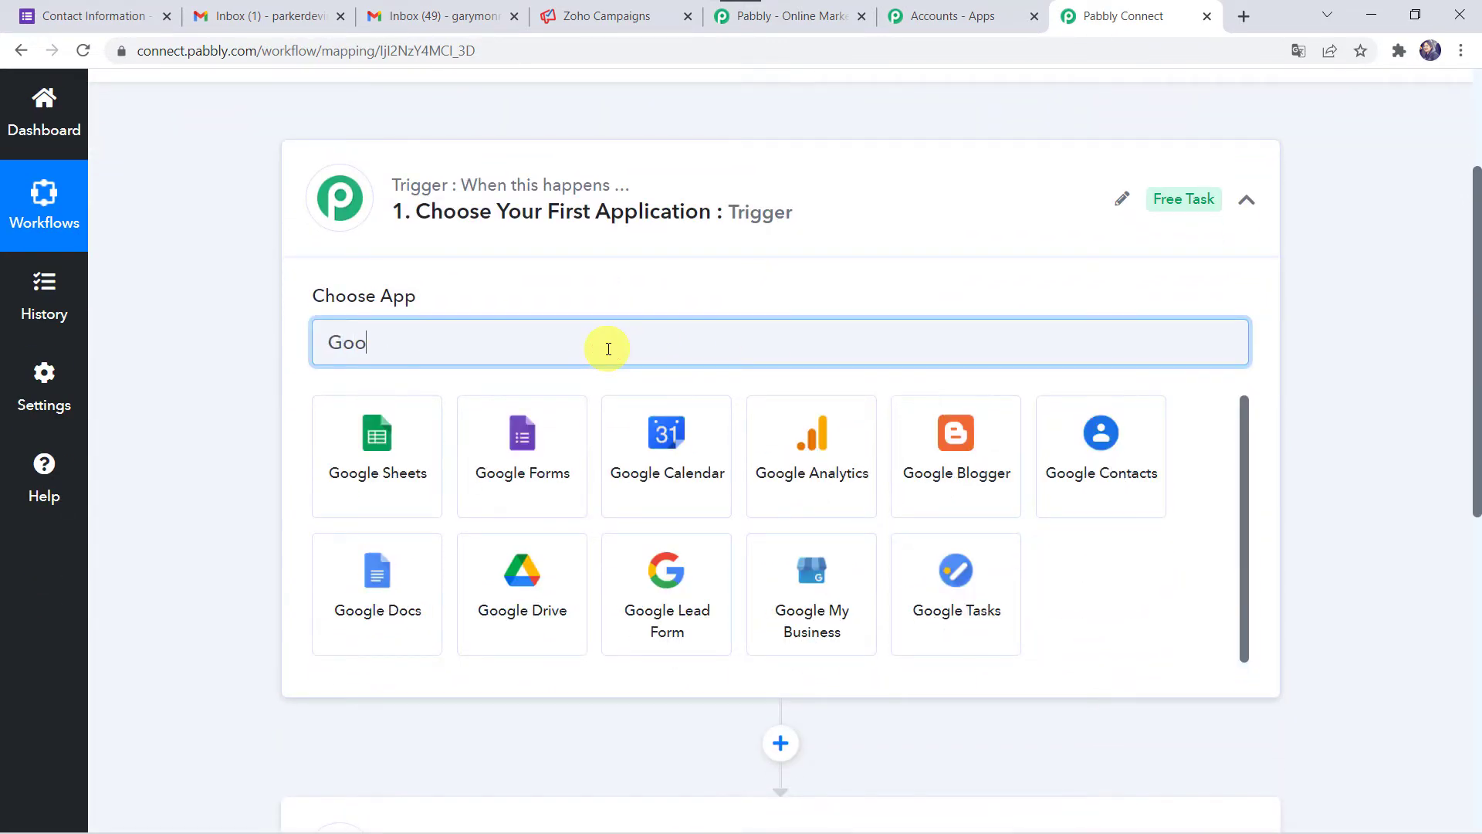
{"action": "left_click", "coordinate": [566, 443]}
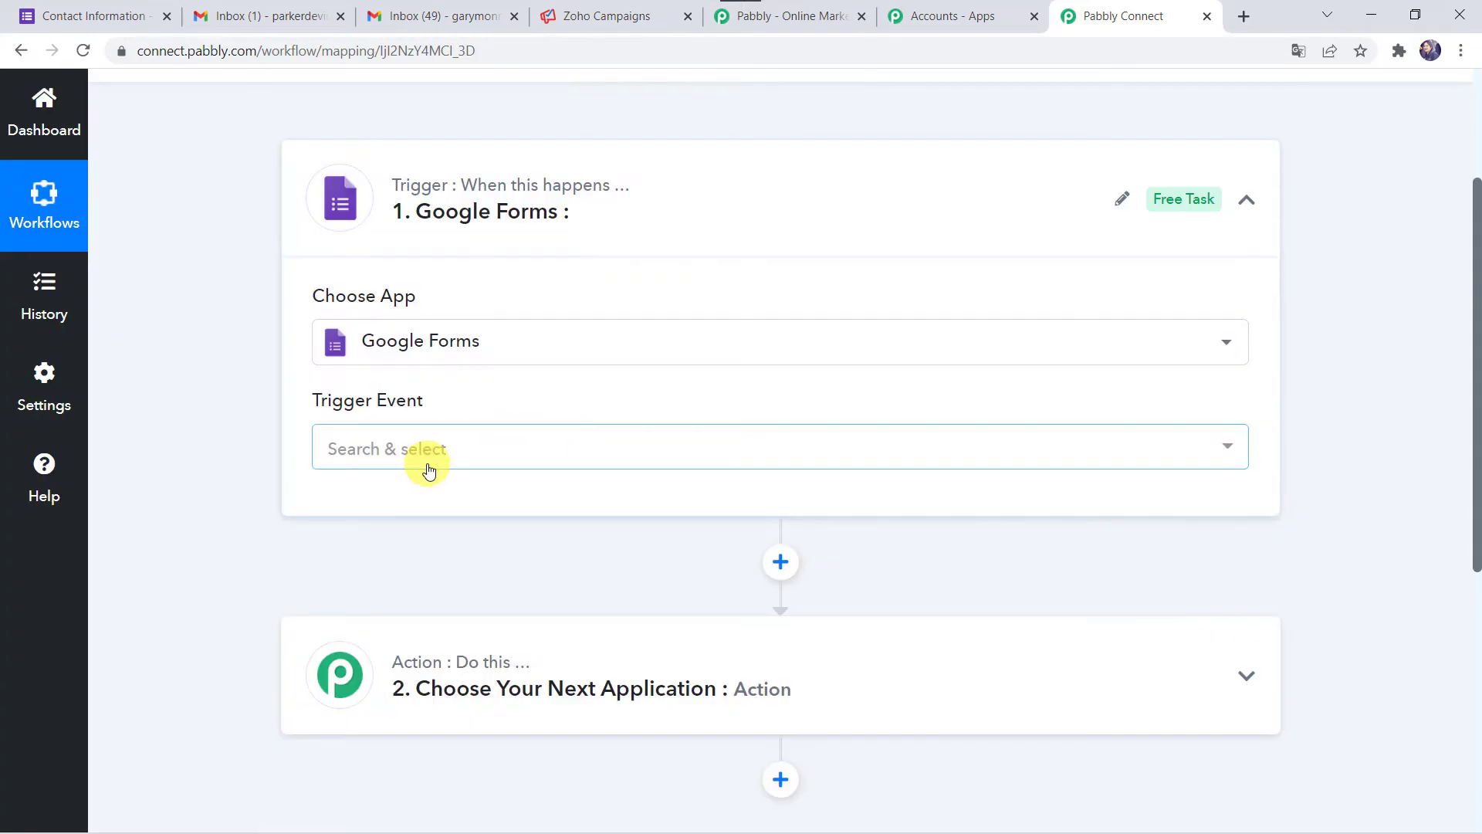
{"action": "left_click", "coordinate": [430, 469]}
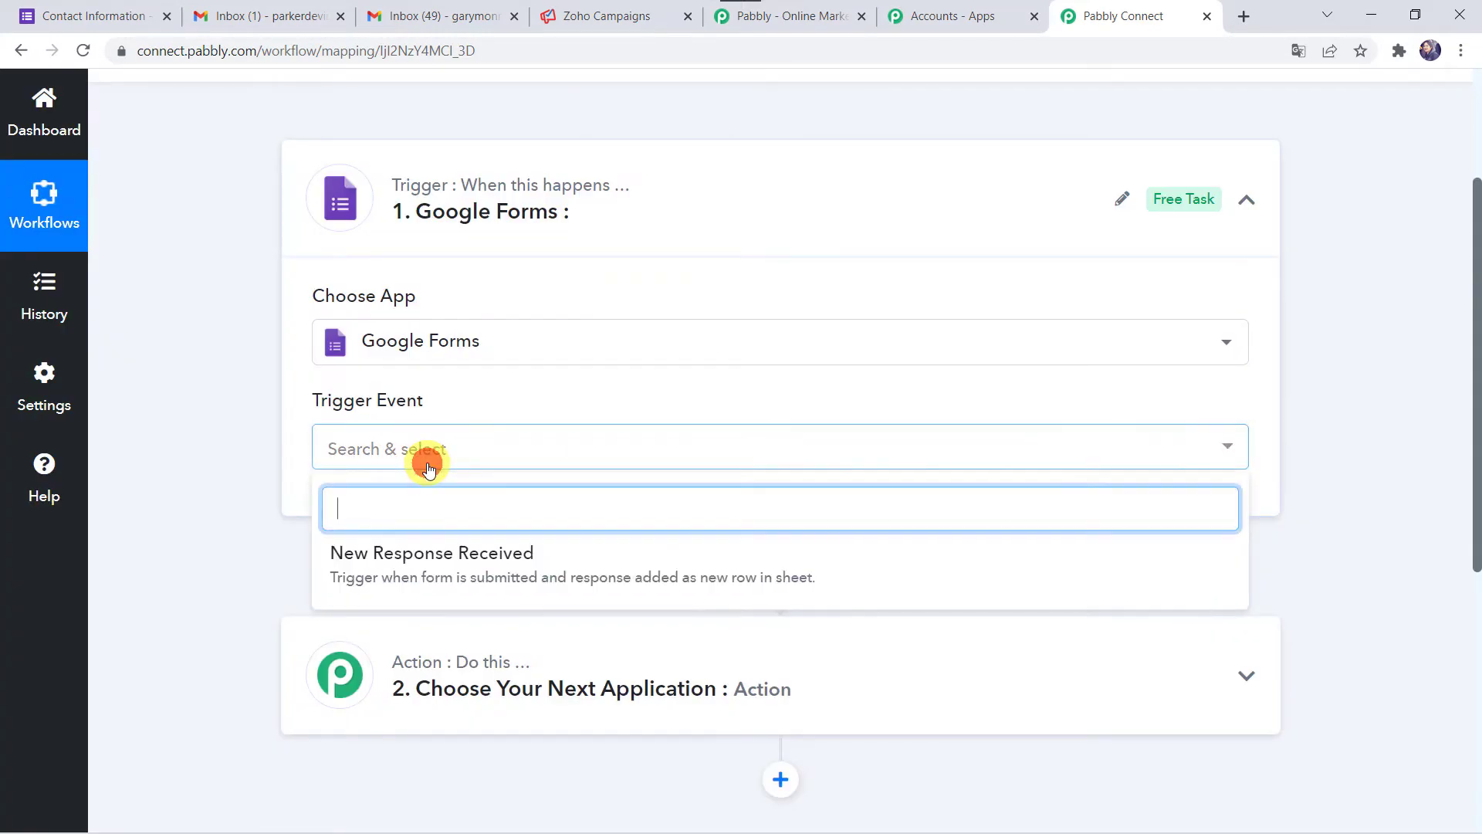
{"action": "left_click", "coordinate": [473, 563]}
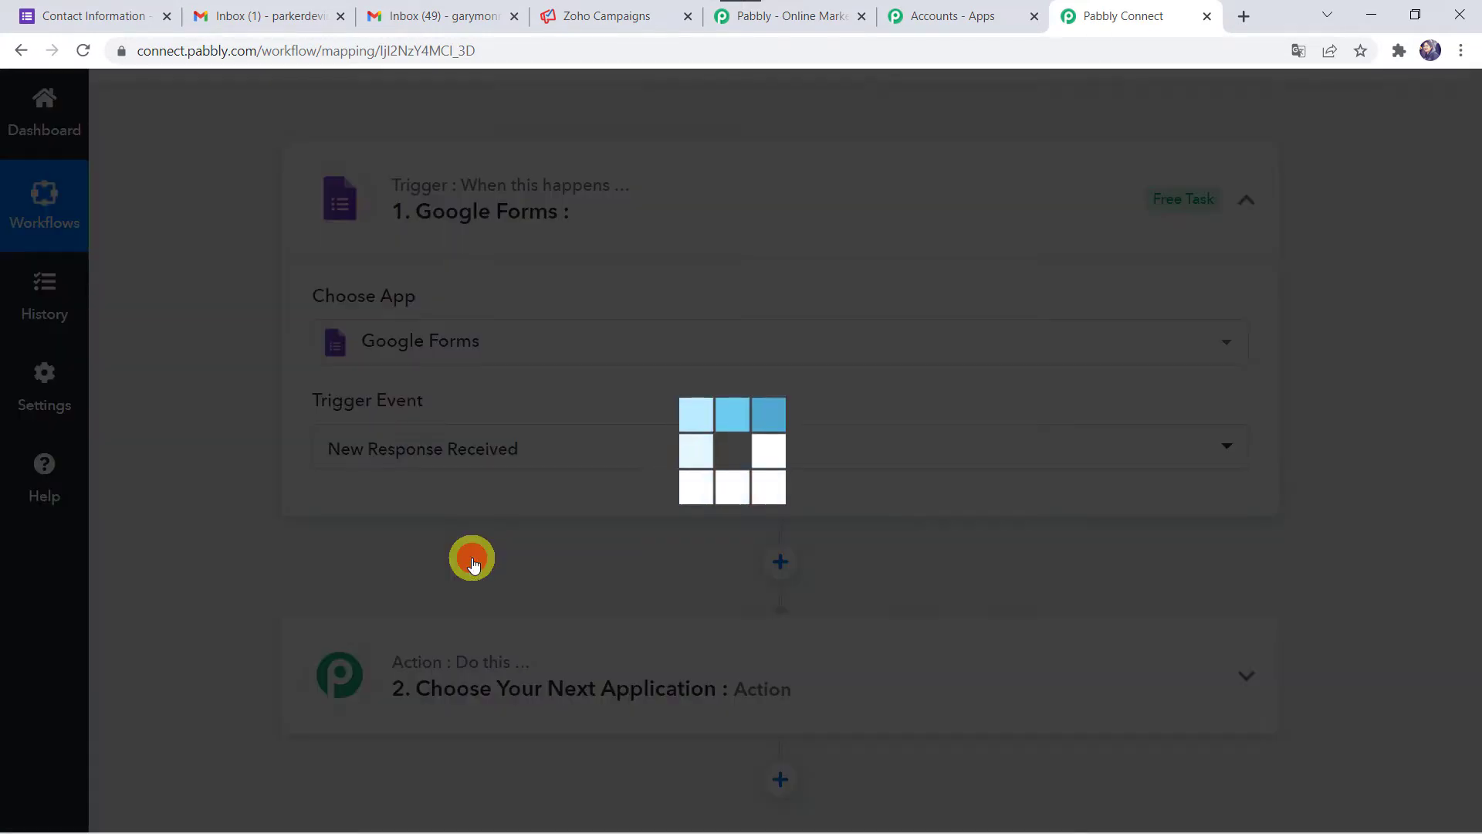
- Review the generated webhook URL, then go to the Contact Information form
{"action": "scroll", "coordinate": [473, 563], "scroll_direction": "down", "scroll_amount": 3}
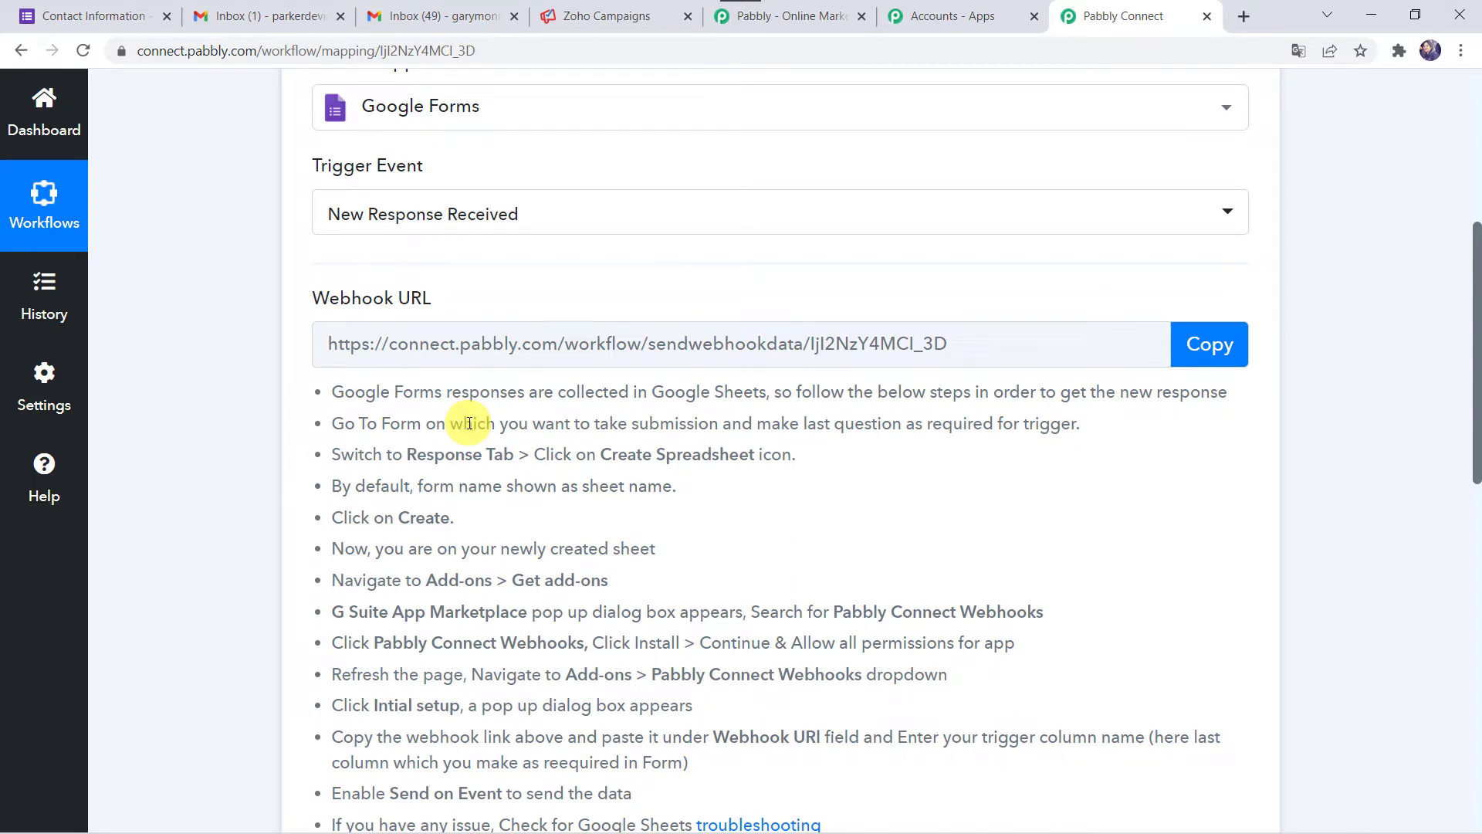
{"action": "scroll", "coordinate": [469, 423], "scroll_direction": "down", "scroll_amount": 1}
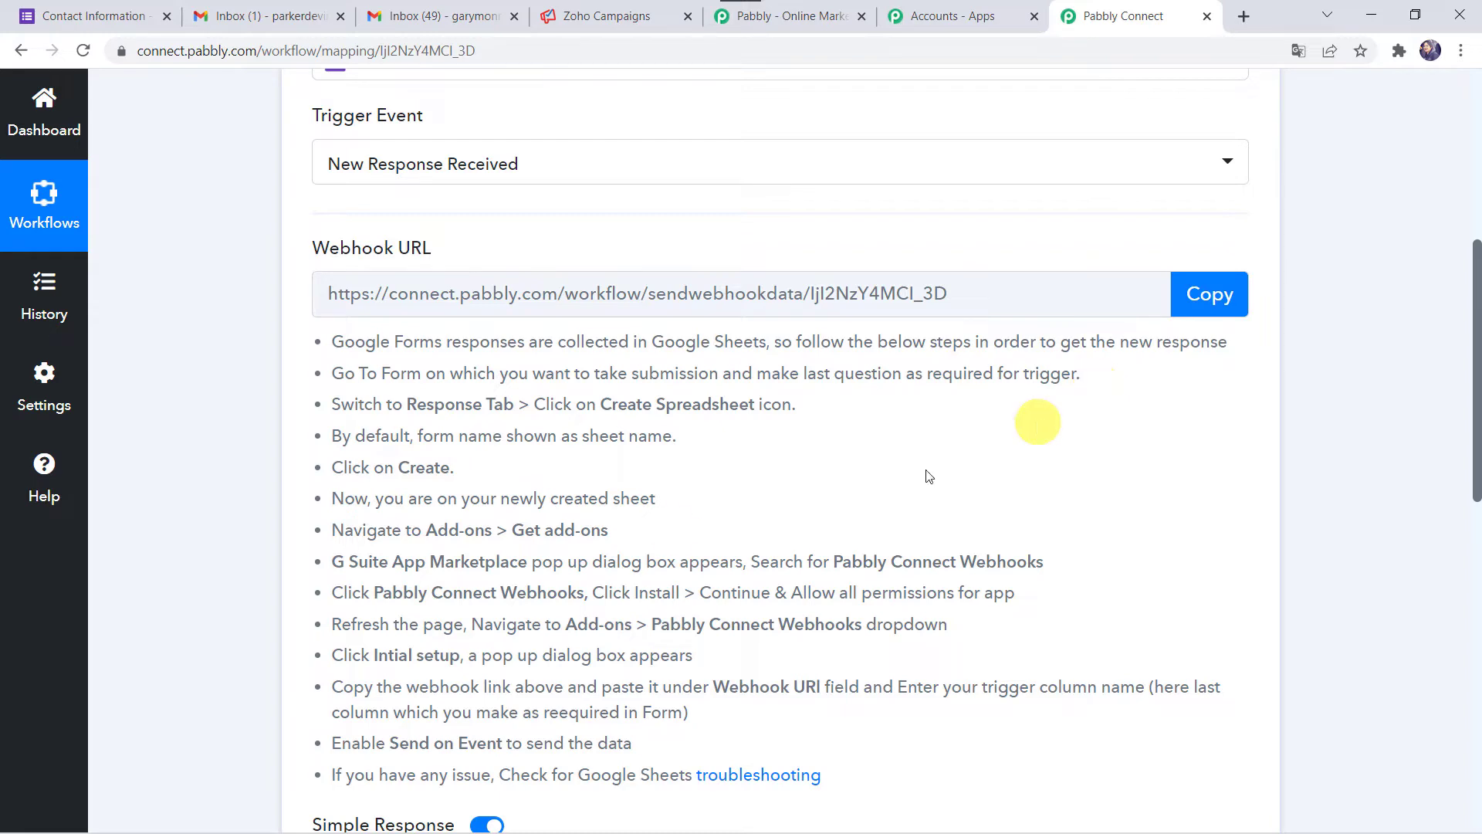
{"action": "left_click", "coordinate": [111, 15]}
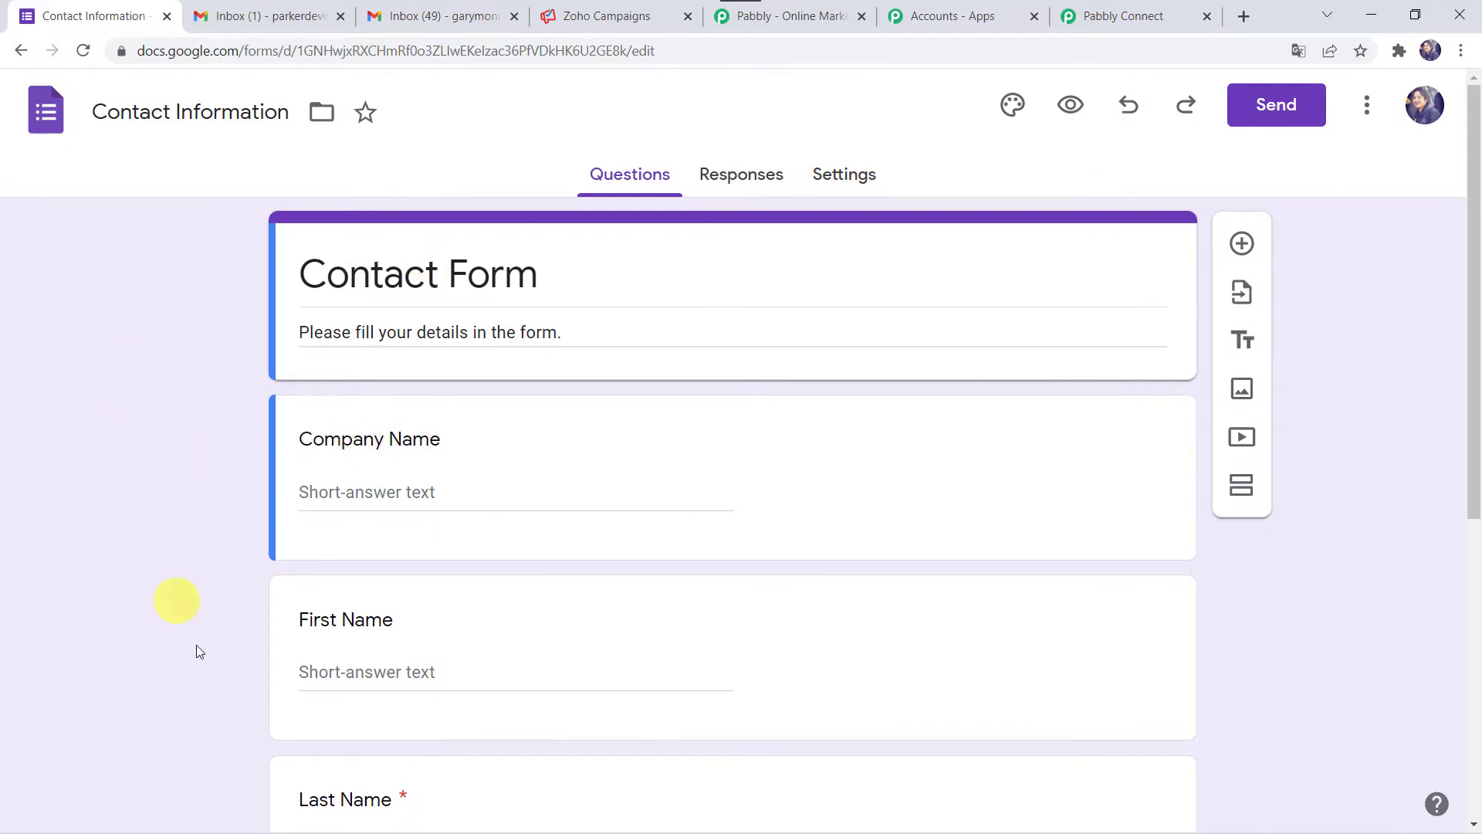
- Check that the Phone Number question in the form is marked Required
{"action": "scroll", "coordinate": [332, 659], "scroll_direction": "down", "scroll_amount": 5}
{"action": "scroll", "coordinate": [332, 659], "scroll_direction": "down", "scroll_amount": 2}
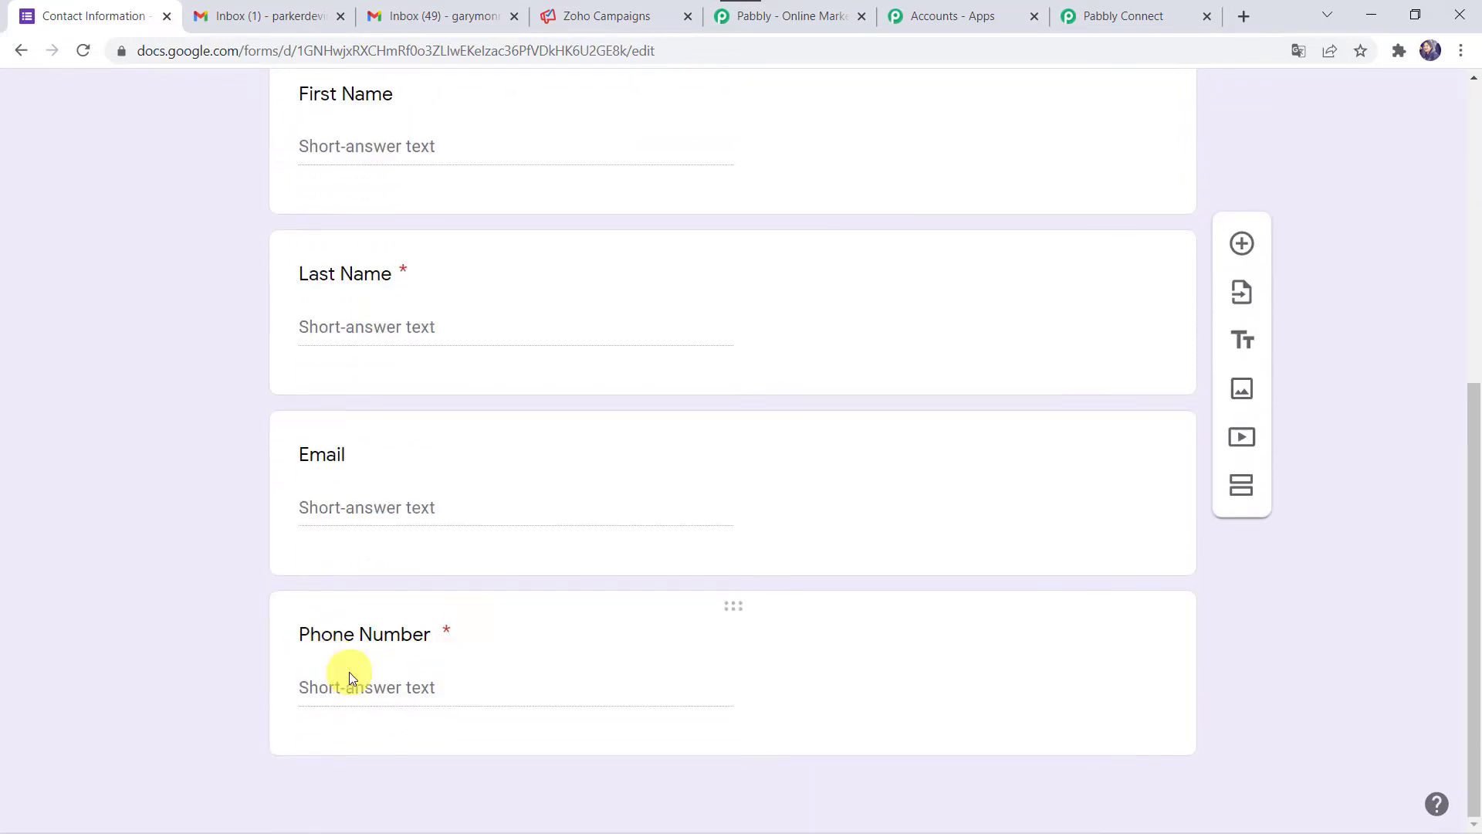
{"action": "left_click", "coordinate": [443, 641]}
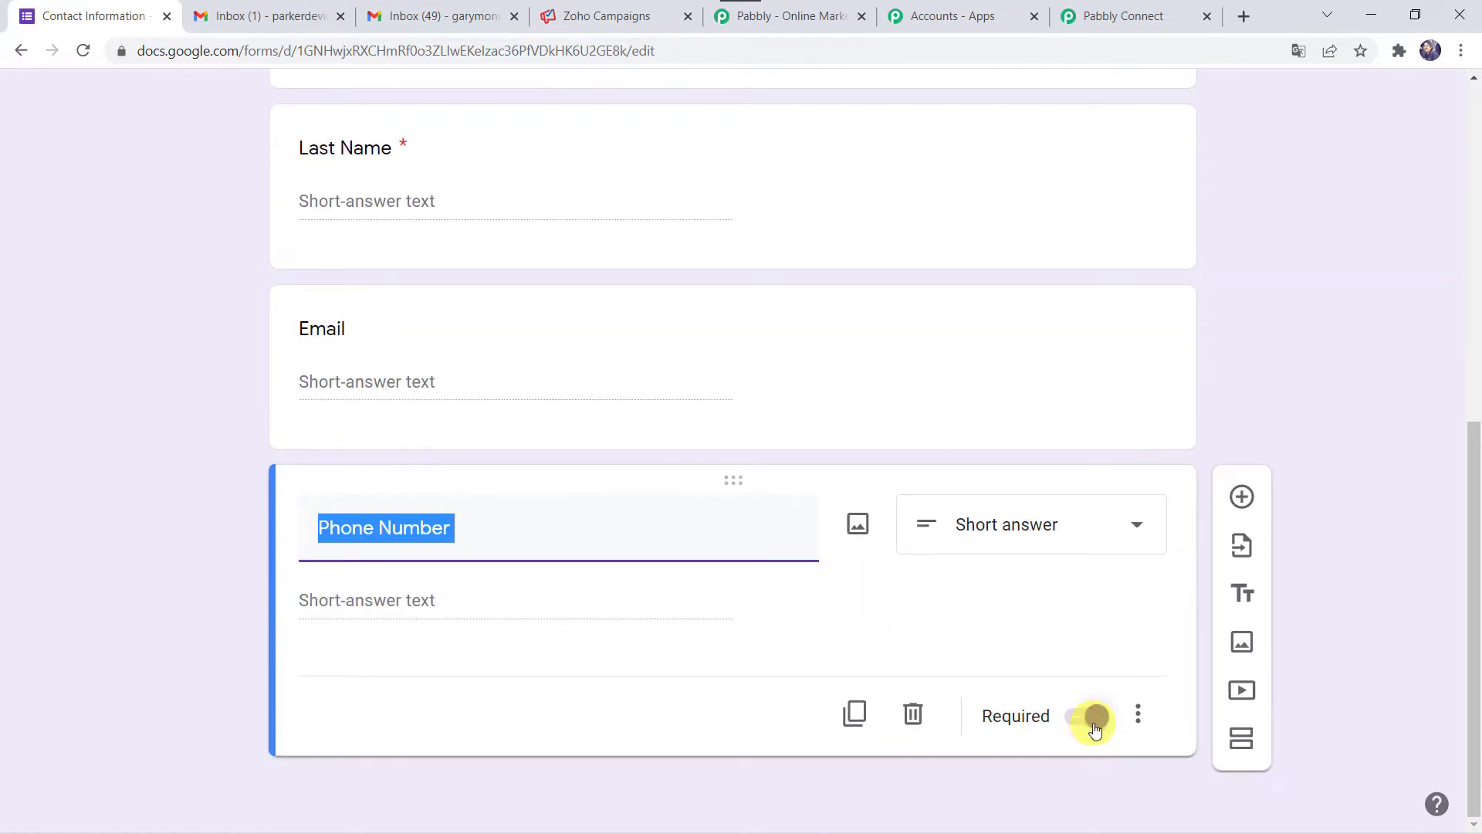
- View the form's Responses (0 so far) and open a live preview of the form
{"action": "scroll", "coordinate": [190, 460], "scroll_direction": "up", "scroll_amount": 8}
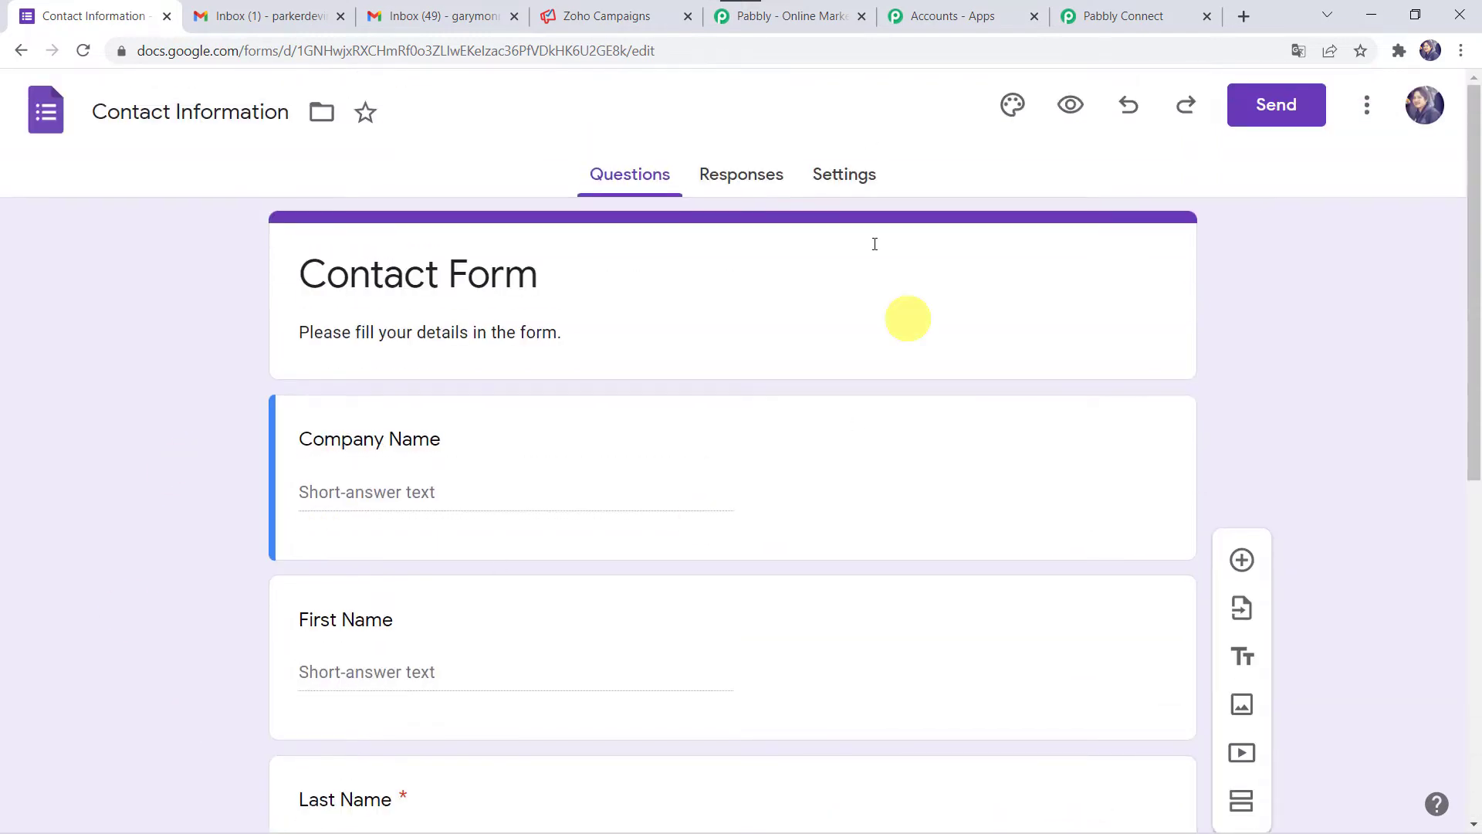
{"action": "left_click", "coordinate": [752, 173]}
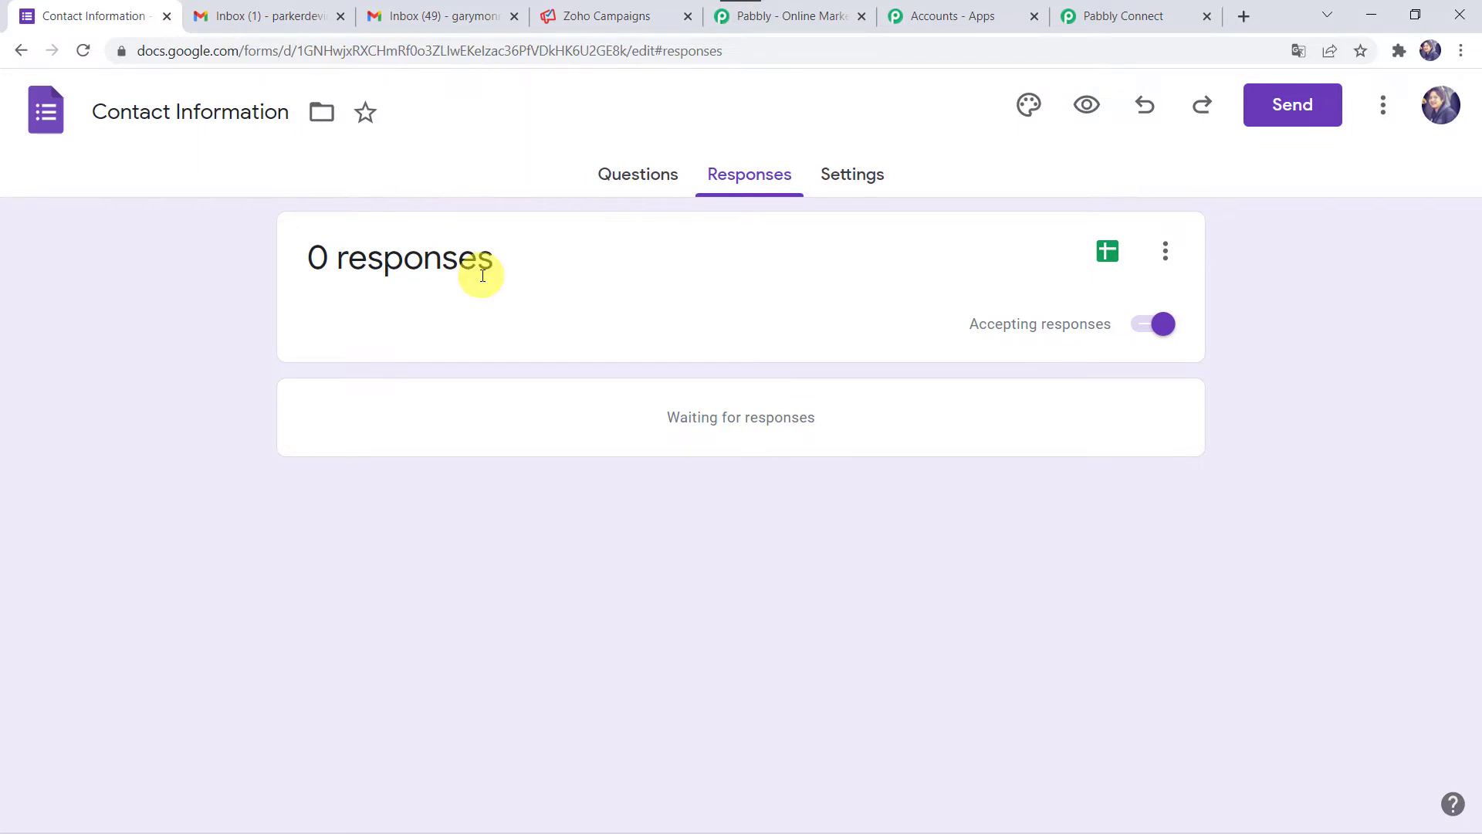
{"action": "left_click", "coordinate": [1089, 106]}
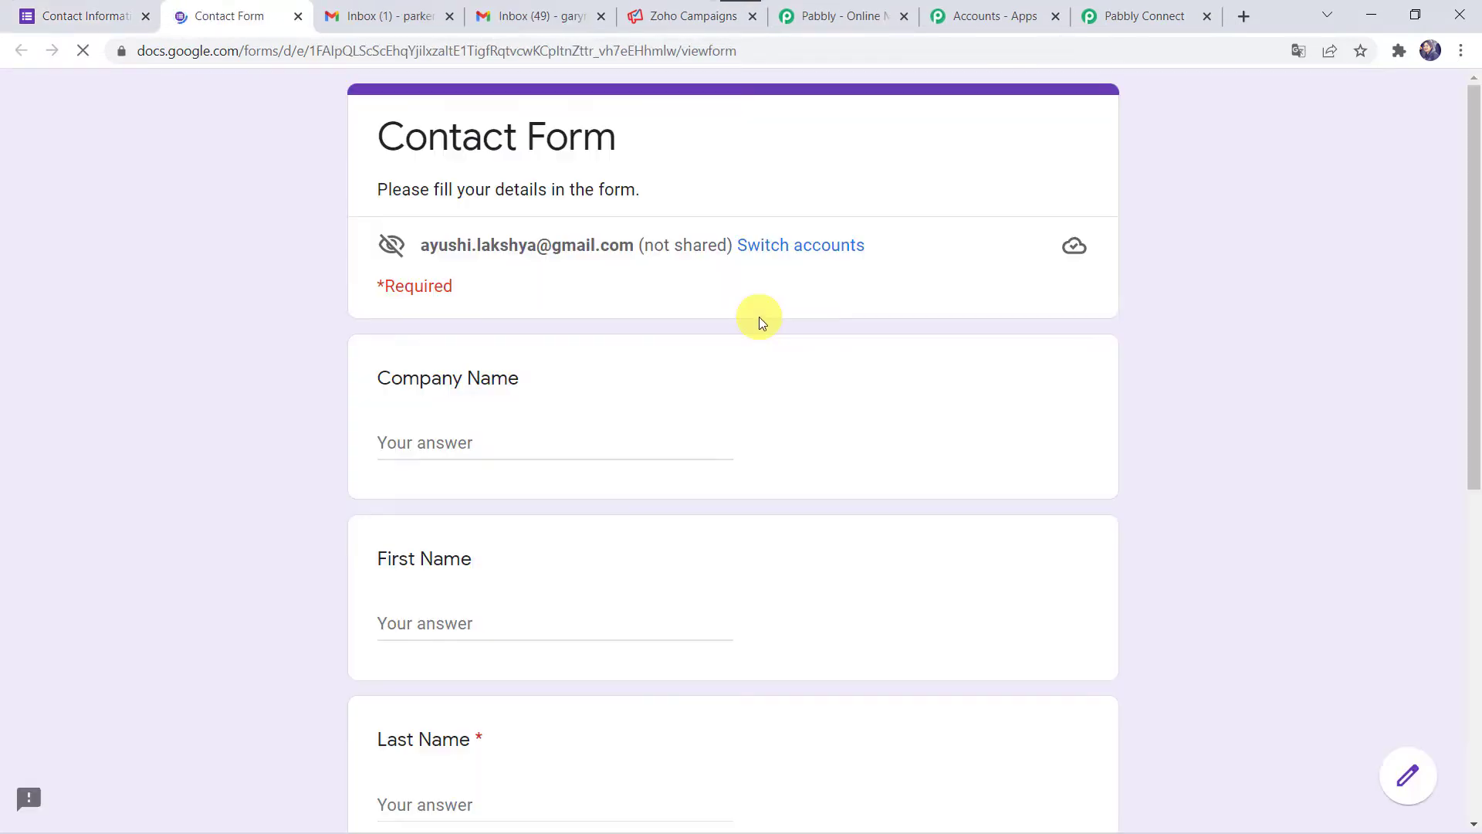
- Fill in the test response: company Pabbly, first and last name, and the respondent's e-mail
{"action": "left_click", "coordinate": [460, 438]}
{"action": "type", "text": "Pabbly"}
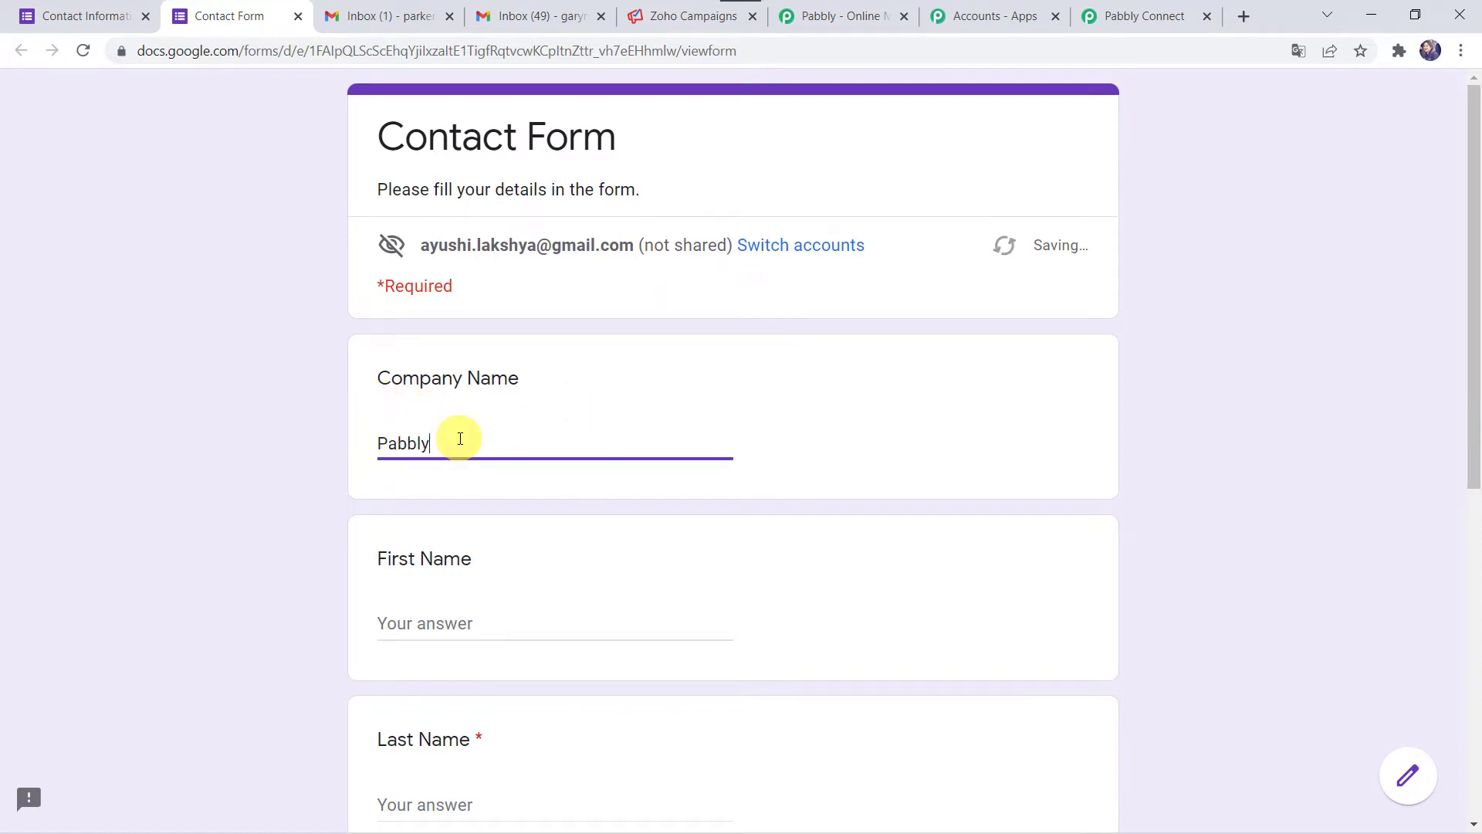
{"action": "key", "text": "Tab"}
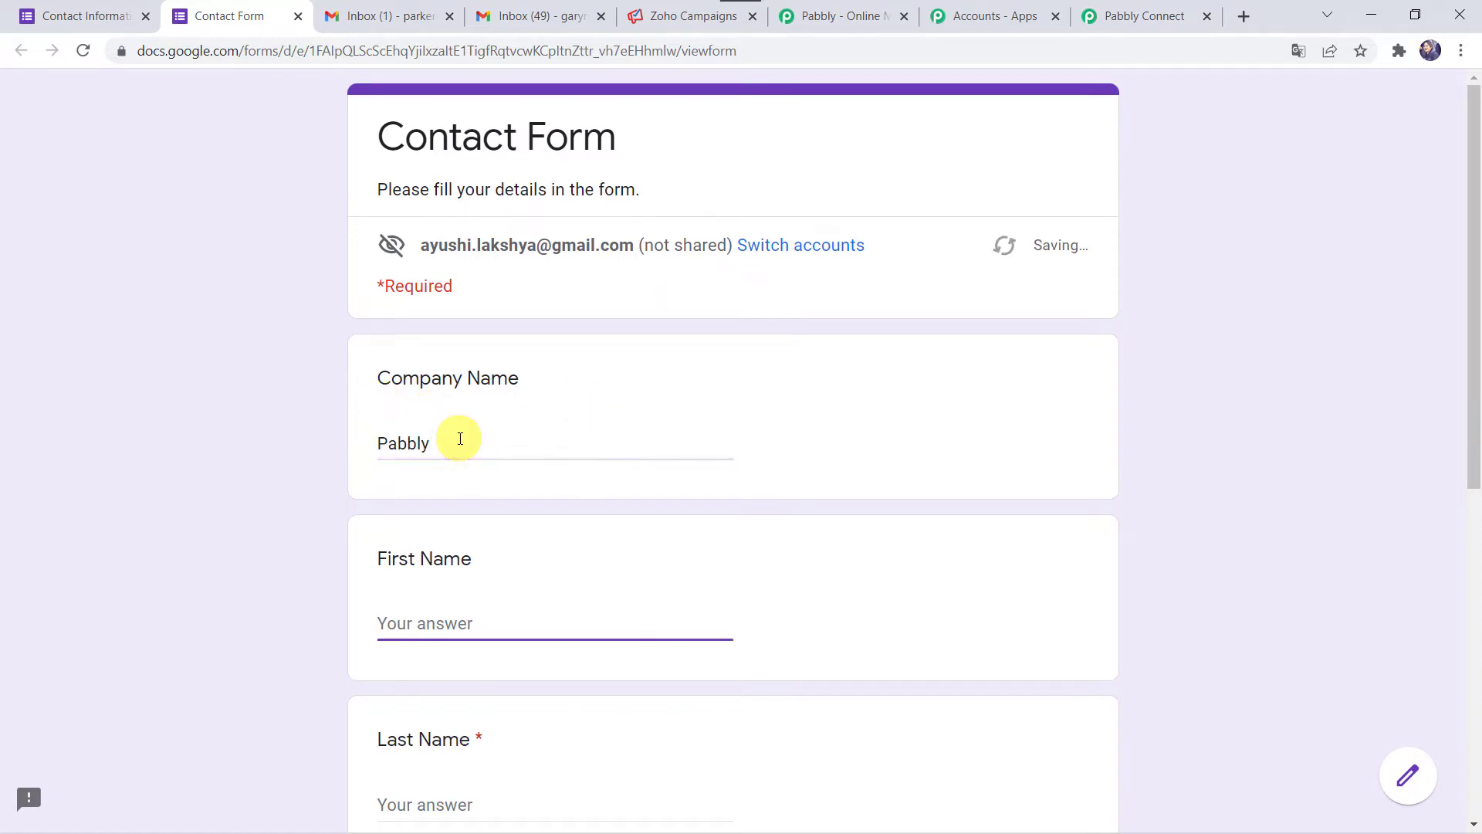
{"action": "key", "text": "Tab"}
{"action": "scroll", "coordinate": [460, 439], "scroll_direction": "down", "scroll_amount": 3}
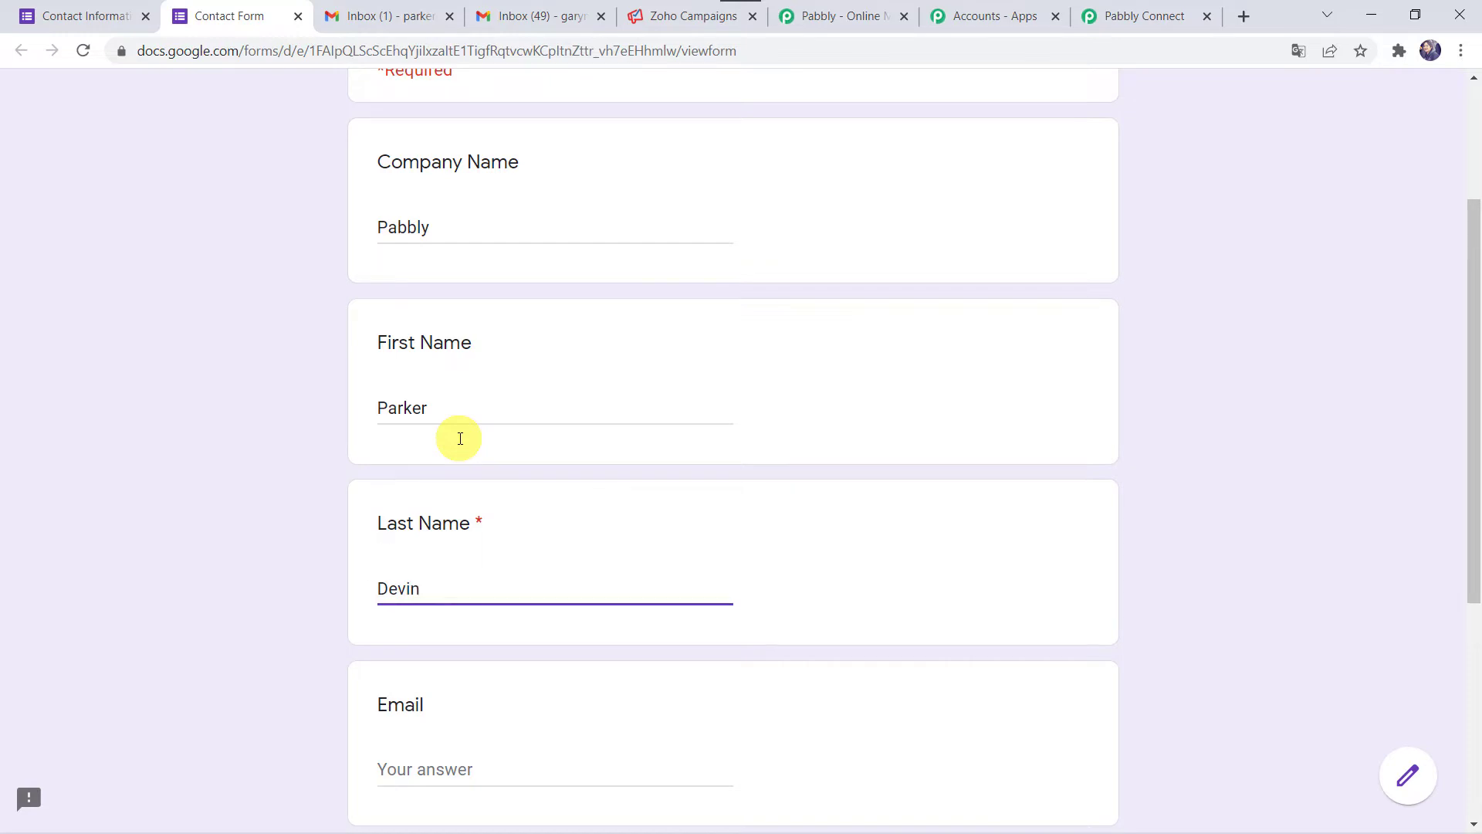
{"action": "key", "text": "Tab"}
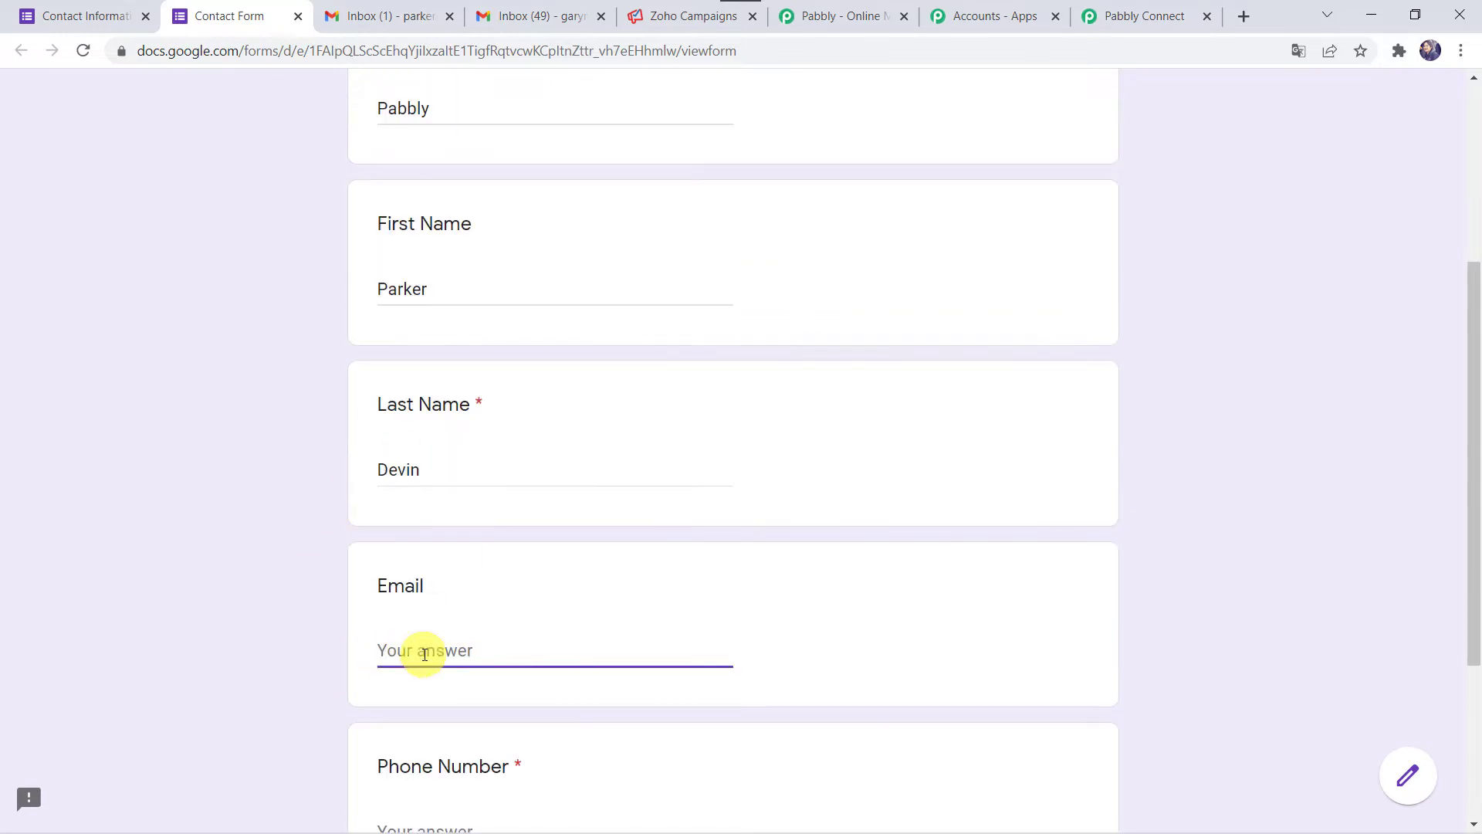
{"action": "key", "text": "ctrl+v"}
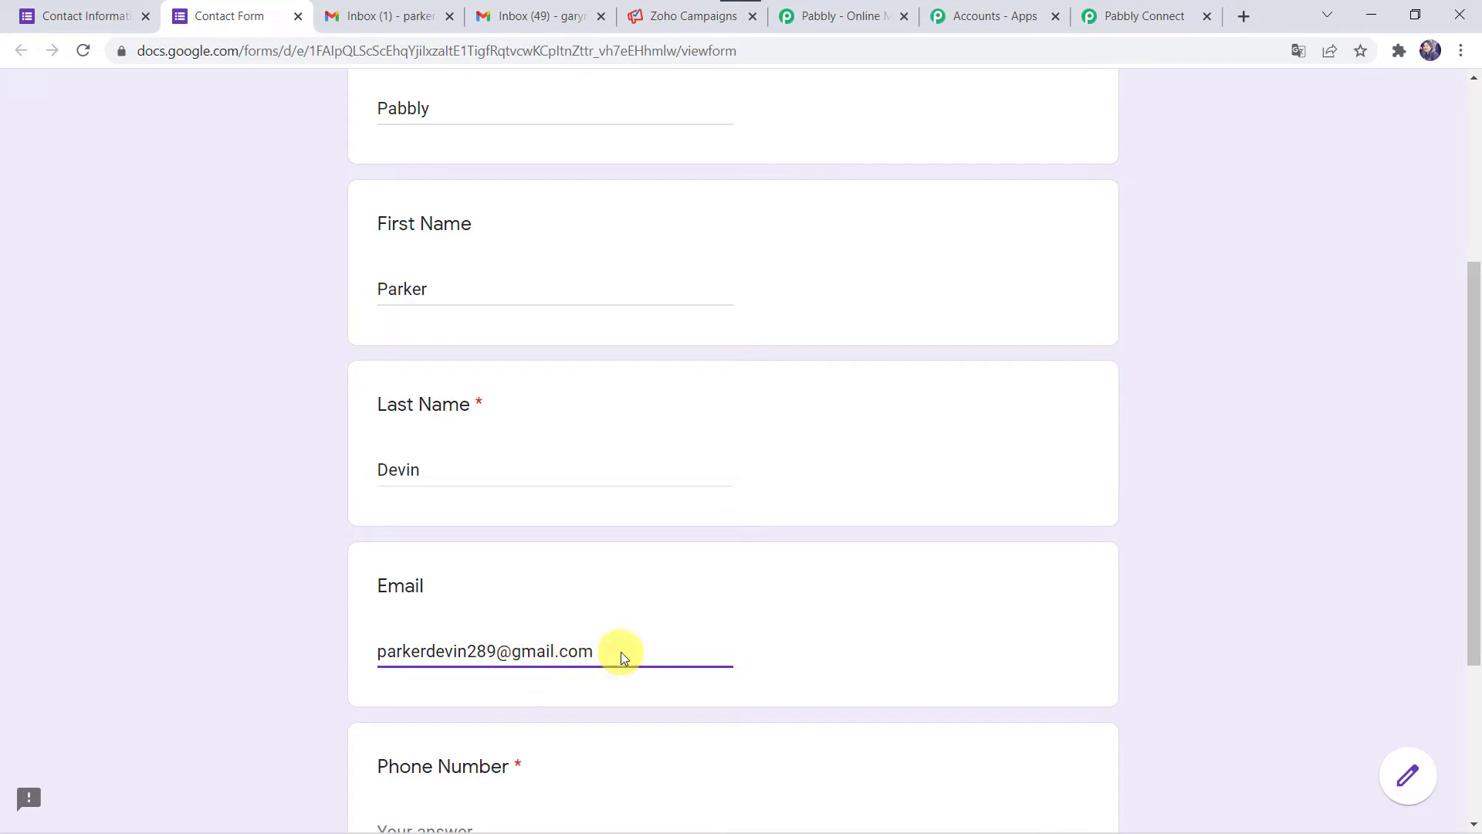
- Enter phone number 8888, submit the form, and return to the Contact Information responses
{"action": "scroll", "coordinate": [1008, 652], "scroll_direction": "down", "scroll_amount": 4}
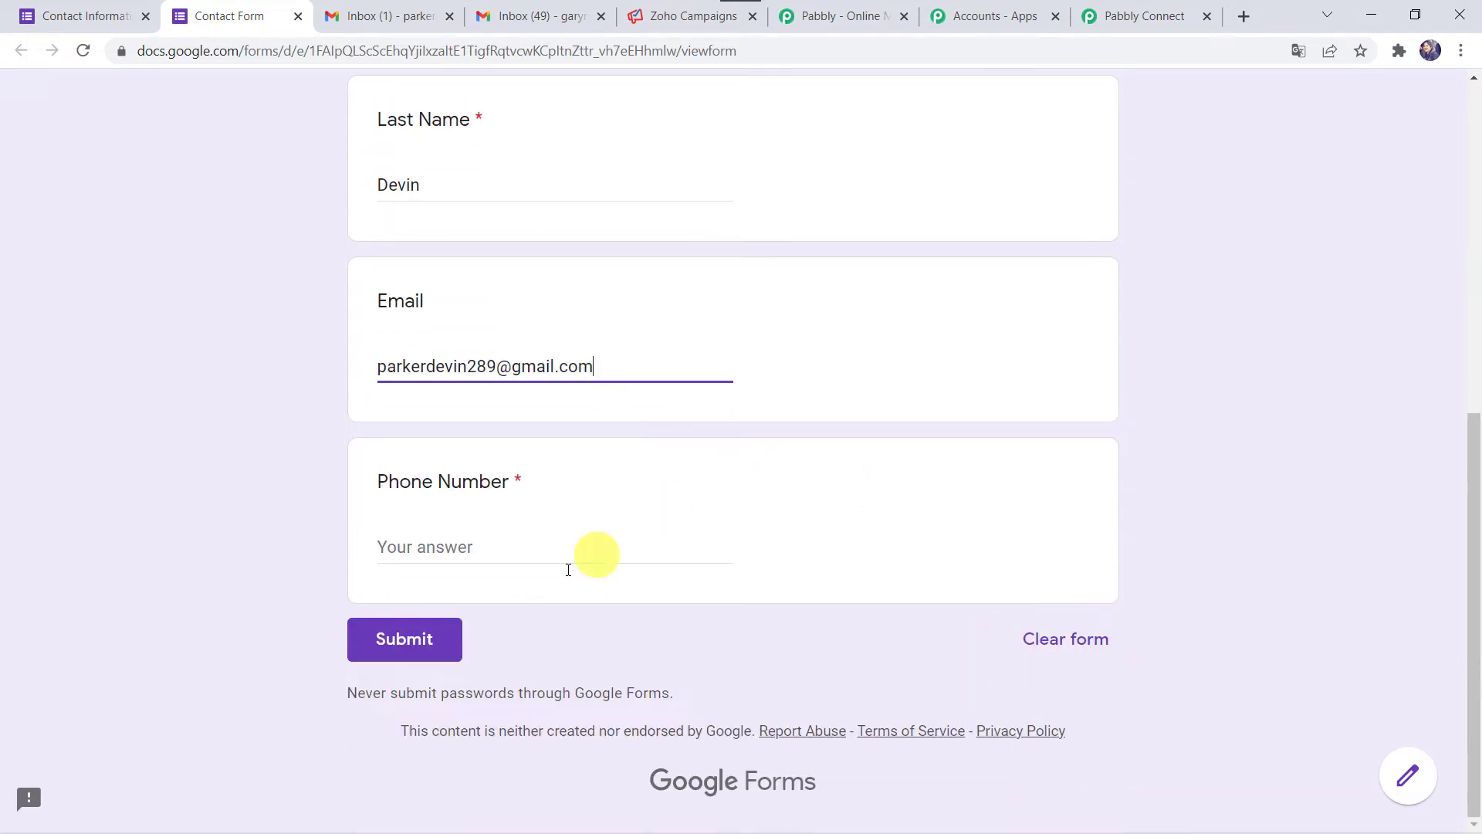
{"action": "left_click", "coordinate": [645, 560]}
{"action": "left_click", "coordinate": [676, 542]}
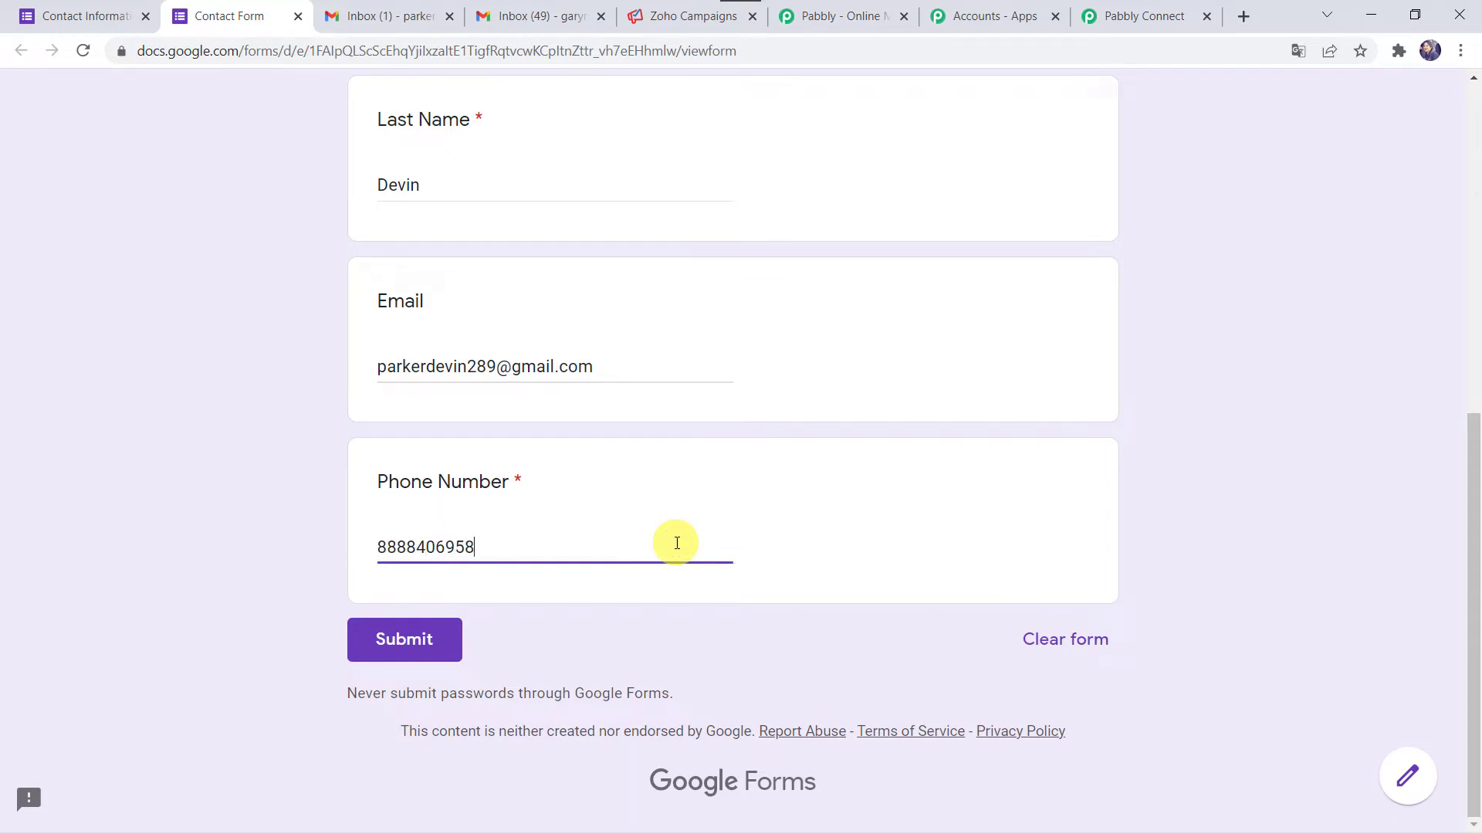
{"action": "left_click", "coordinate": [372, 629]}
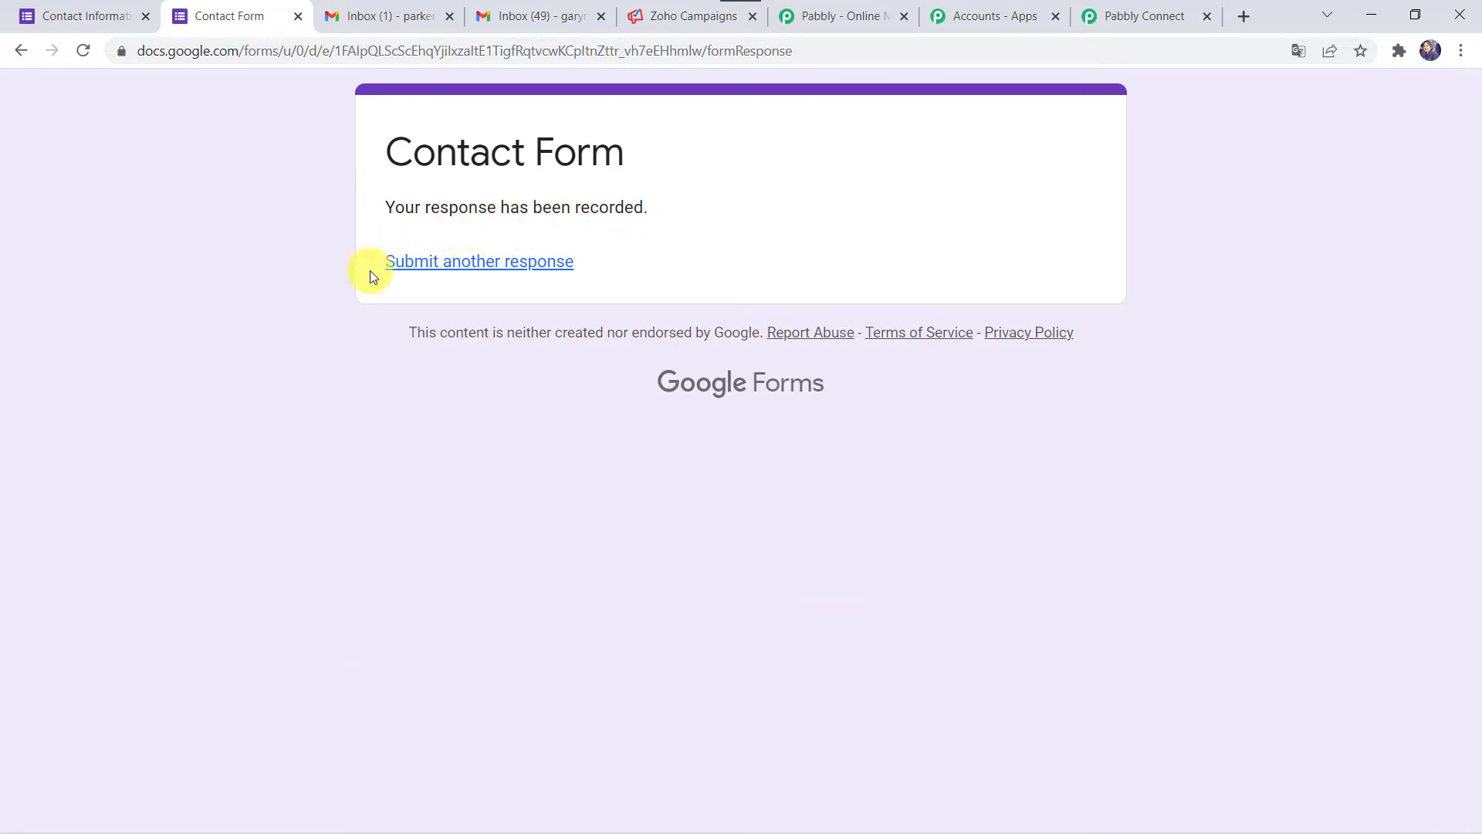
{"action": "left_click", "coordinate": [95, 10]}
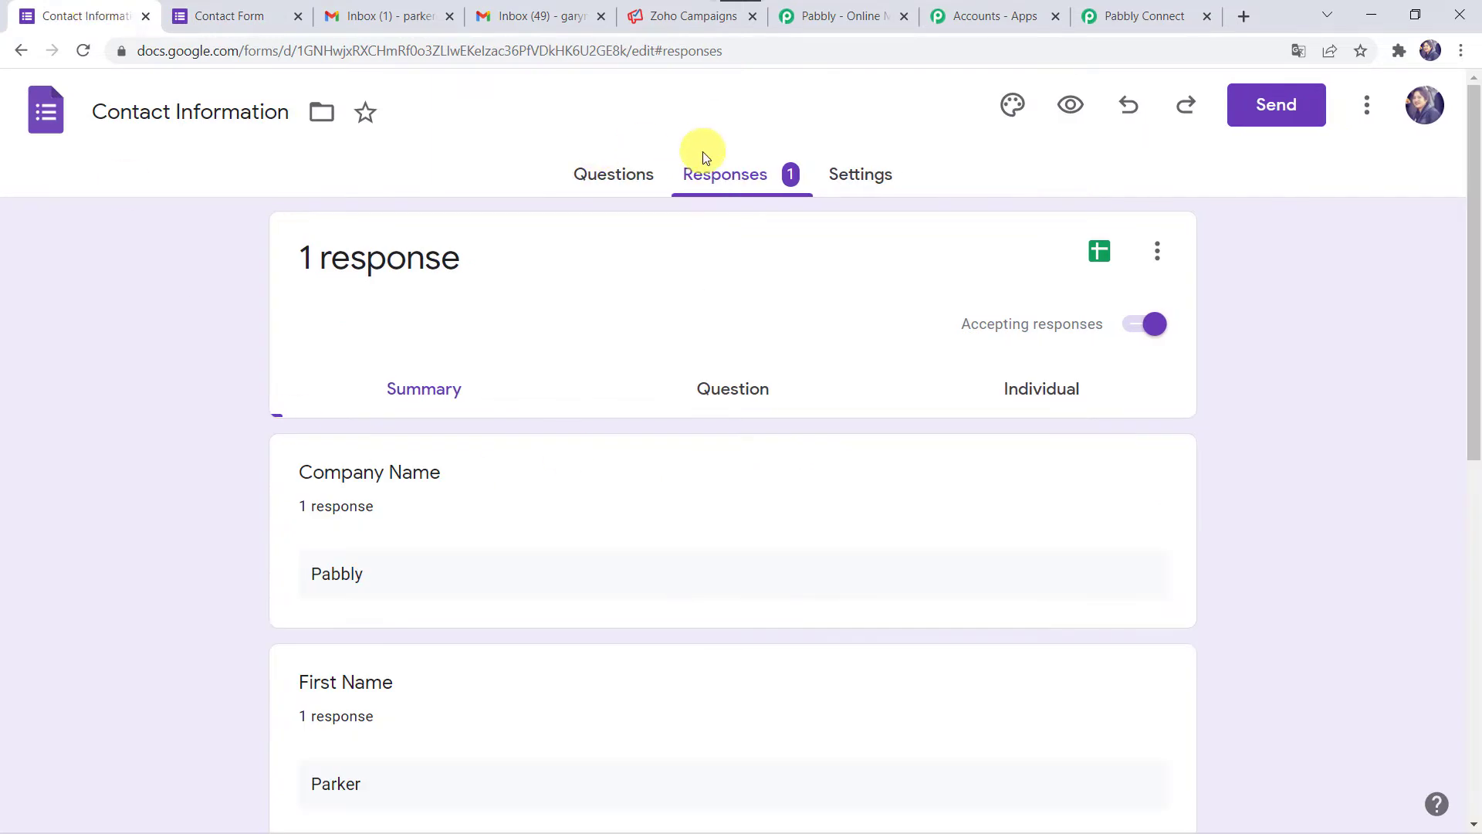
- Link responses to a new spreadsheet named 'Contact Information (Responses)'
{"action": "scroll", "coordinate": [378, 523], "scroll_direction": "down", "scroll_amount": 4}
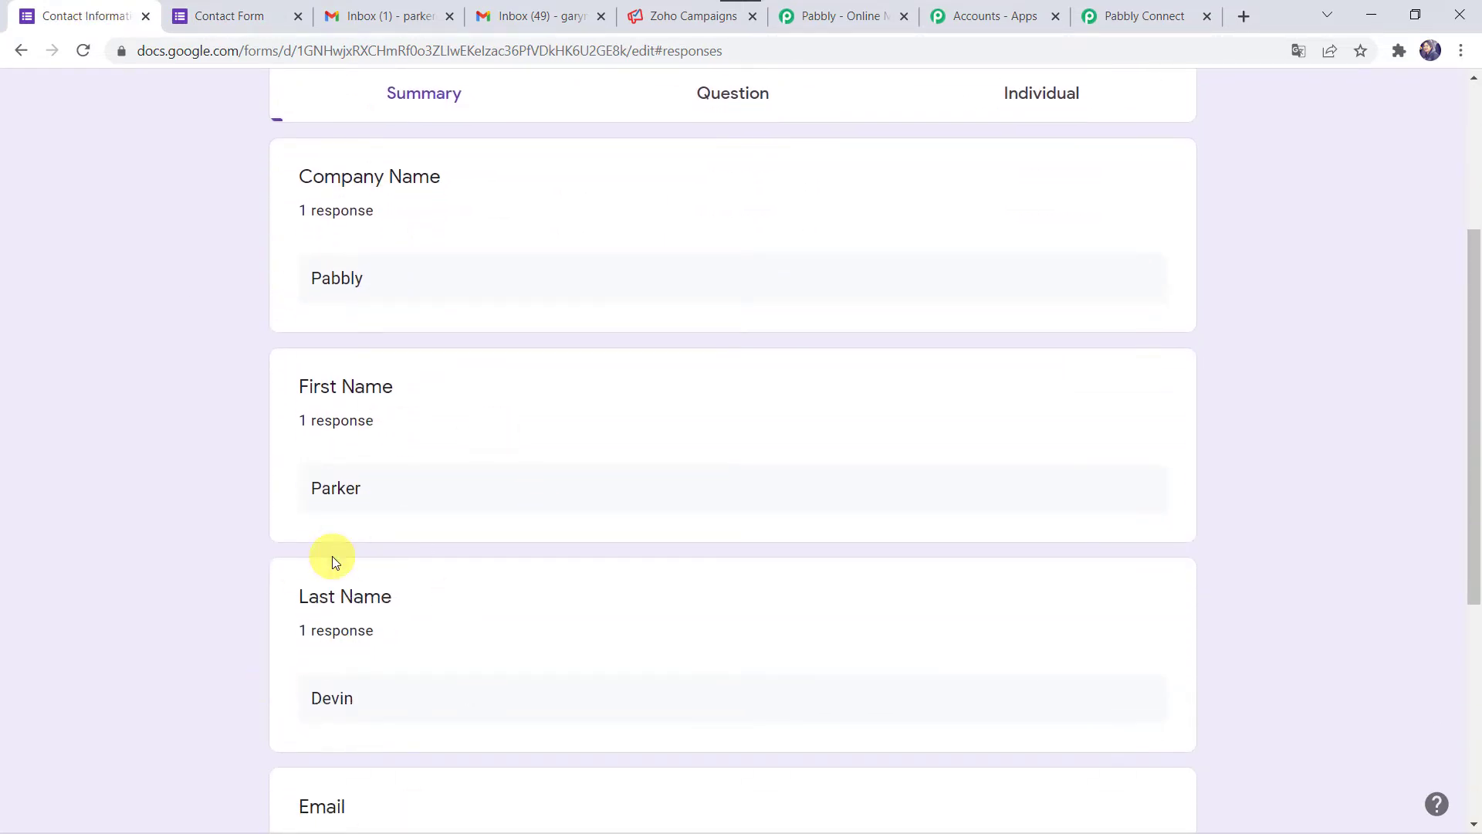
{"action": "scroll", "coordinate": [331, 555], "scroll_direction": "up", "scroll_amount": 4}
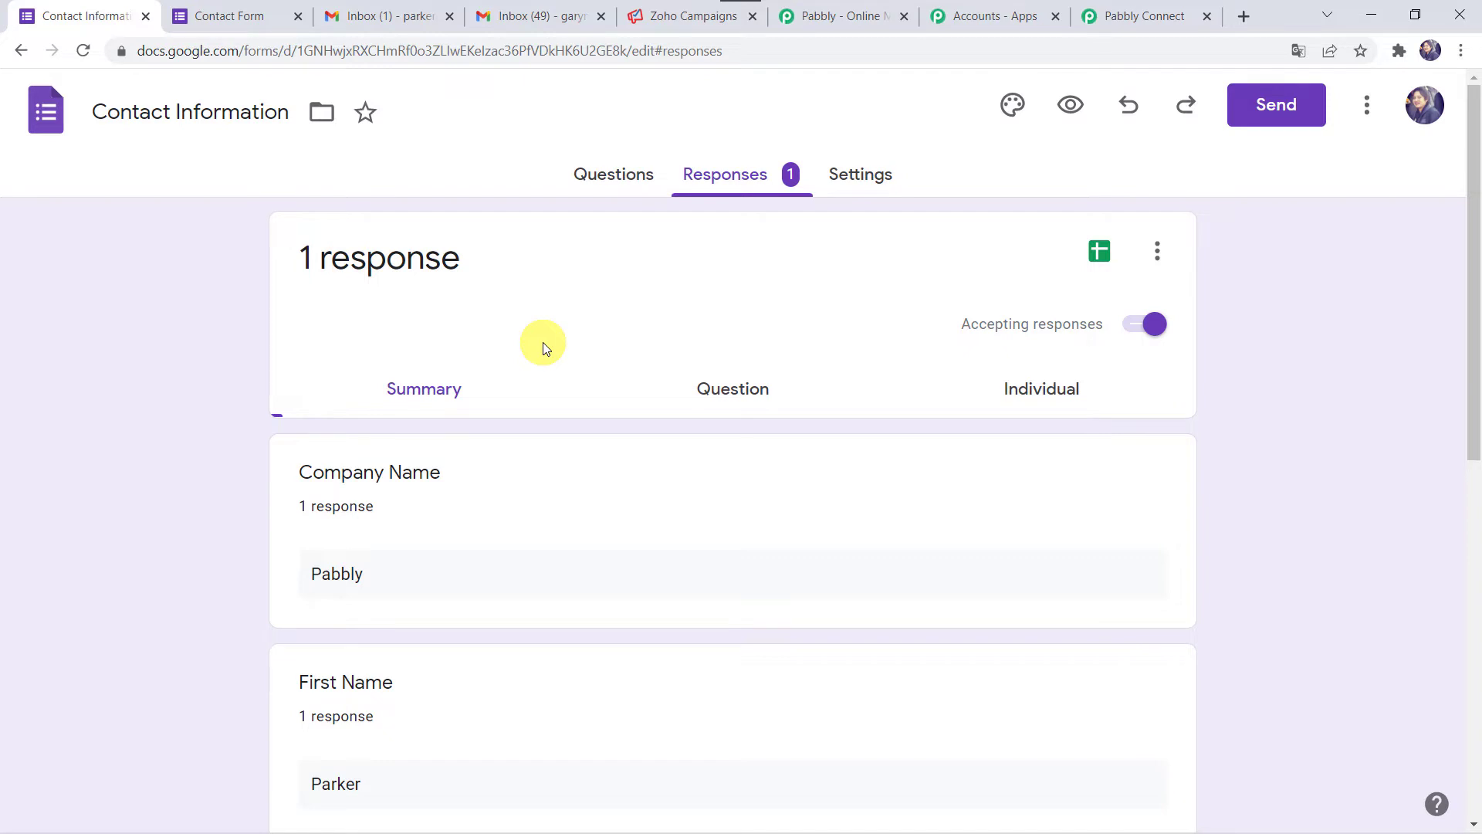
{"action": "left_click", "coordinate": [1157, 251]}
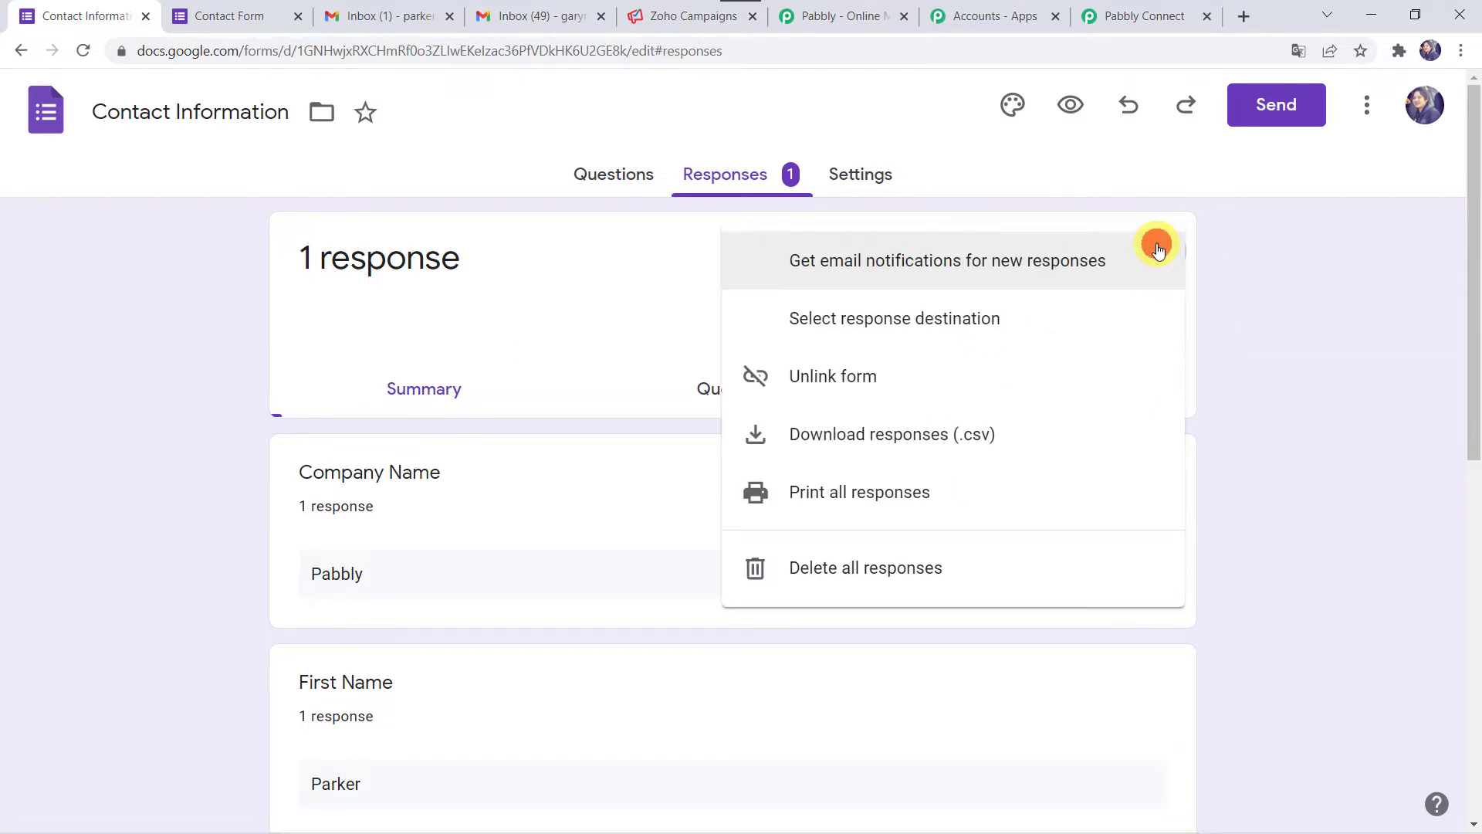
{"action": "left_click", "coordinate": [979, 319]}
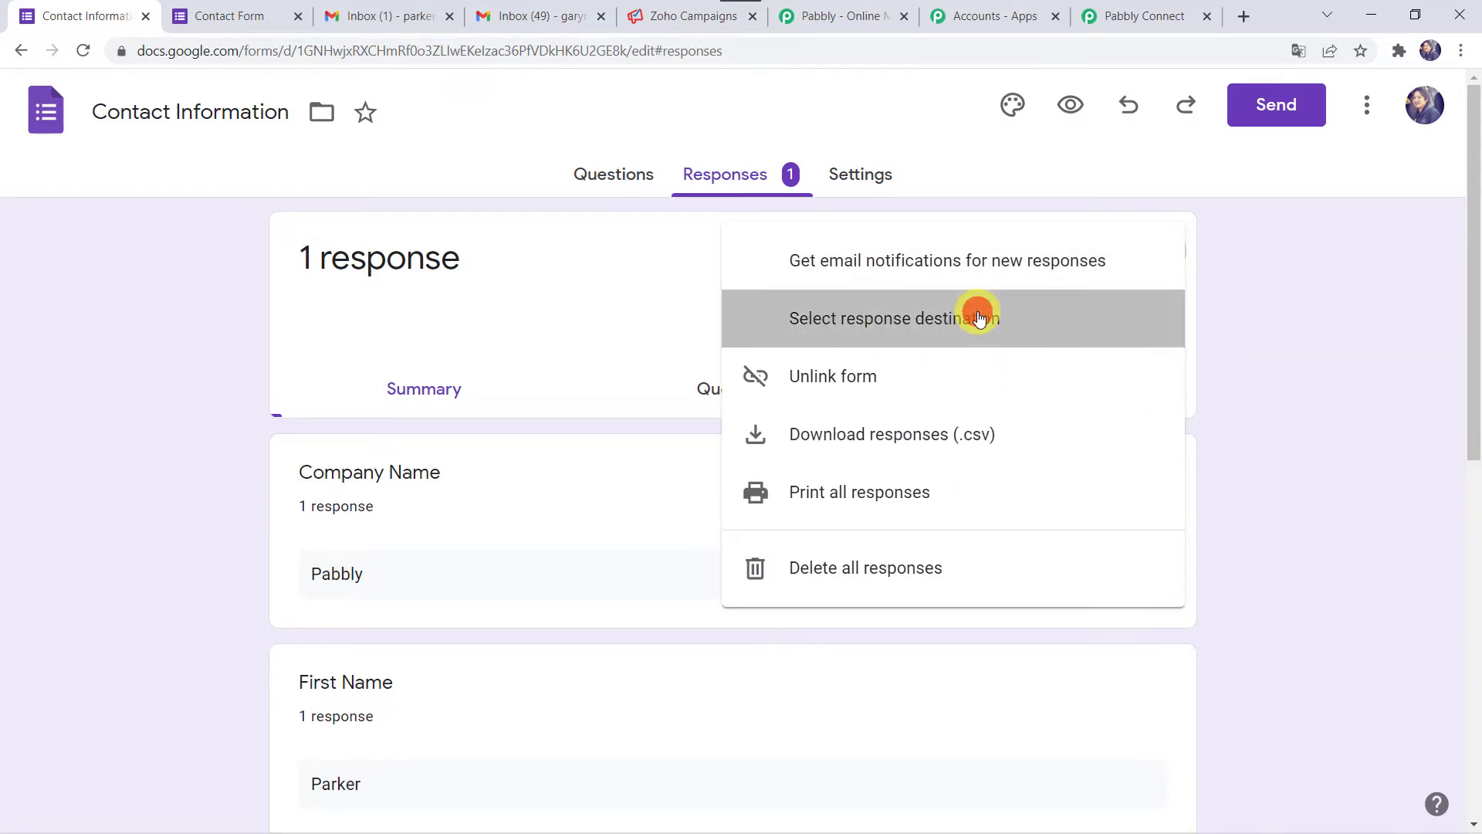
{"action": "left_click", "coordinate": [438, 268]}
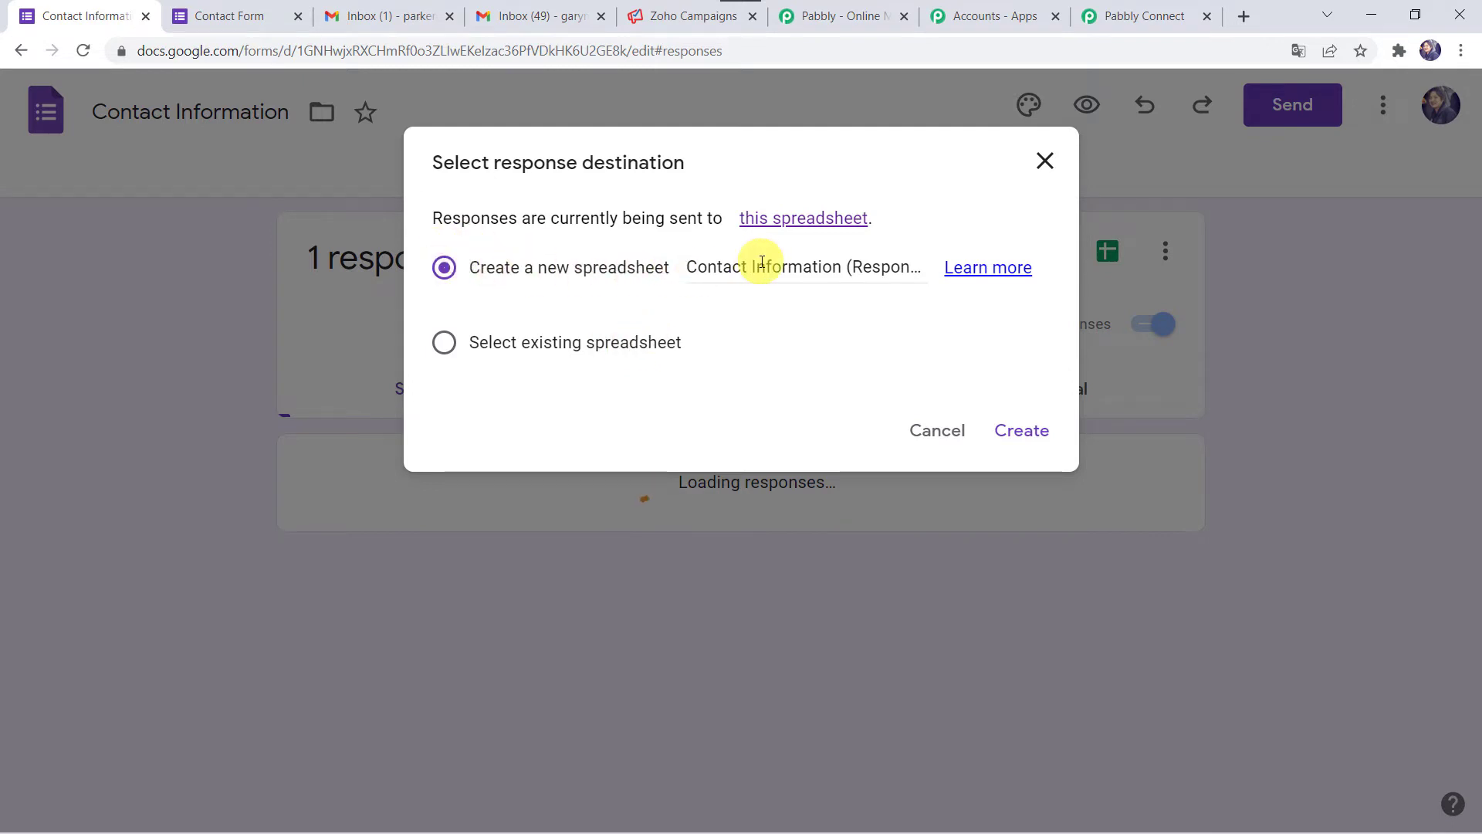
{"action": "left_click", "coordinate": [782, 268]}
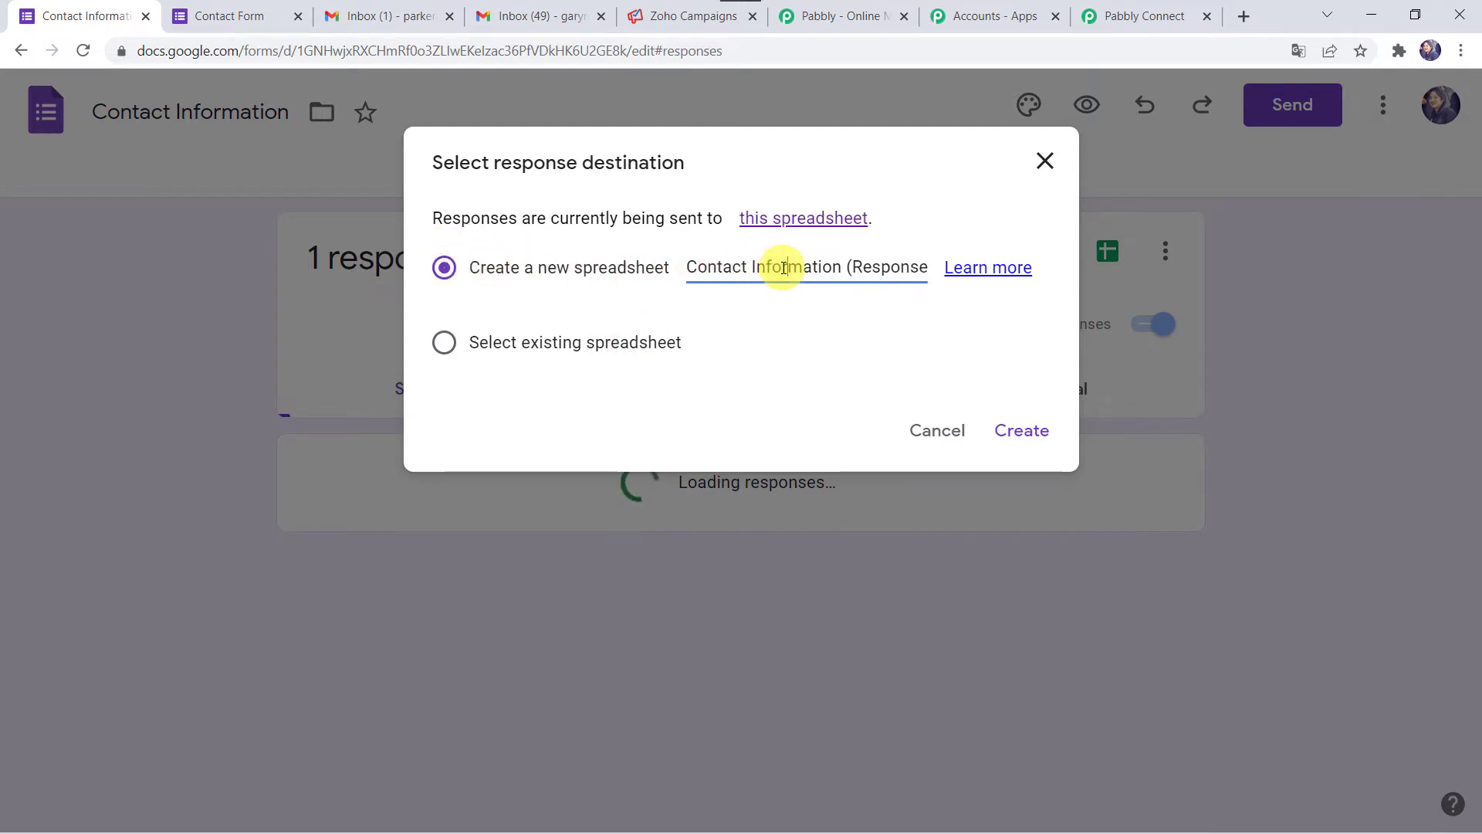
{"action": "key", "text": "End"}
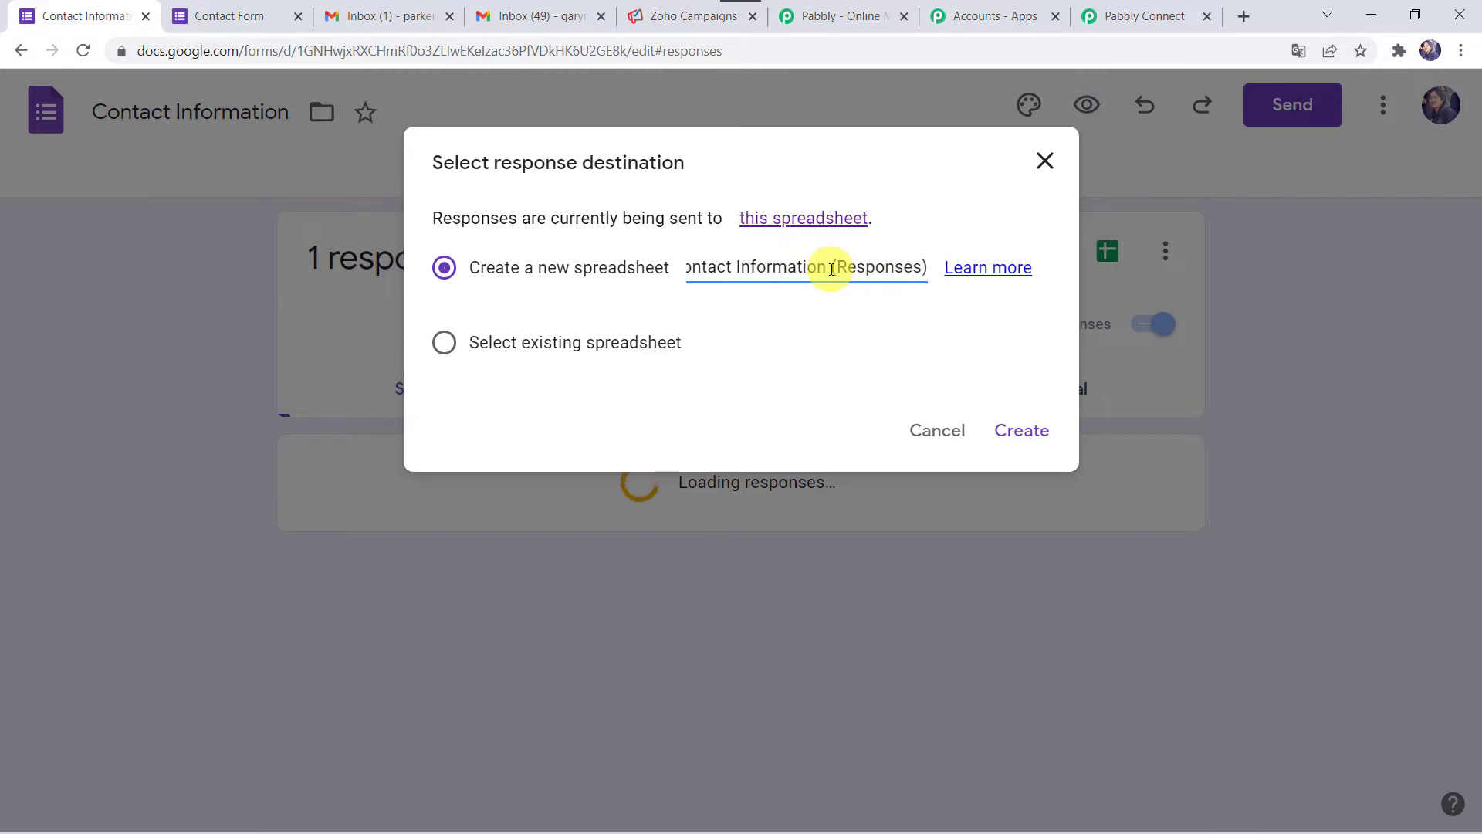
{"action": "left_click", "coordinate": [1031, 430]}
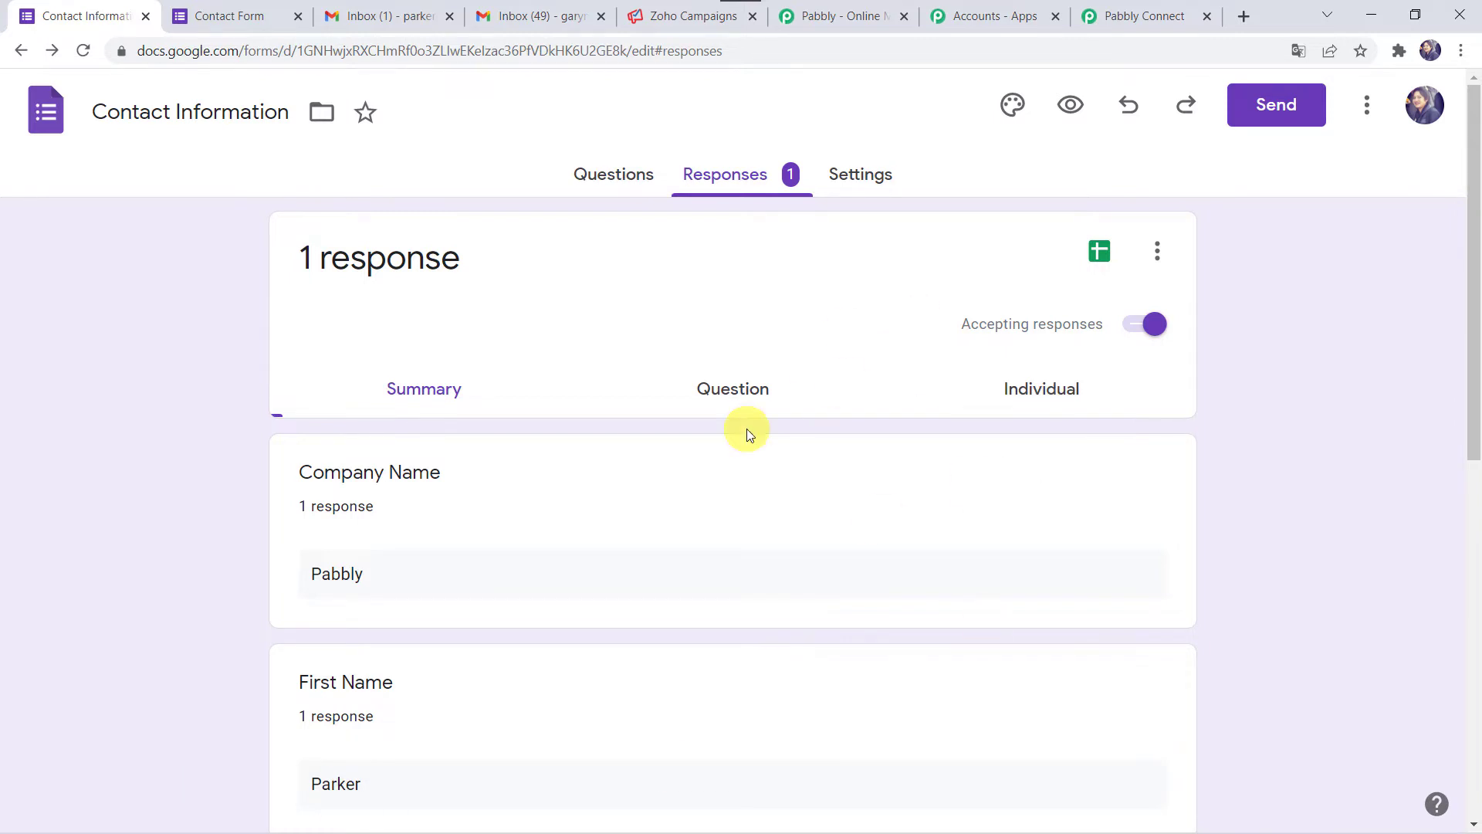
- Open the linked Contact Information (Responses) spreadsheet in Google Sheets
{"action": "left_click", "coordinate": [1106, 260]}
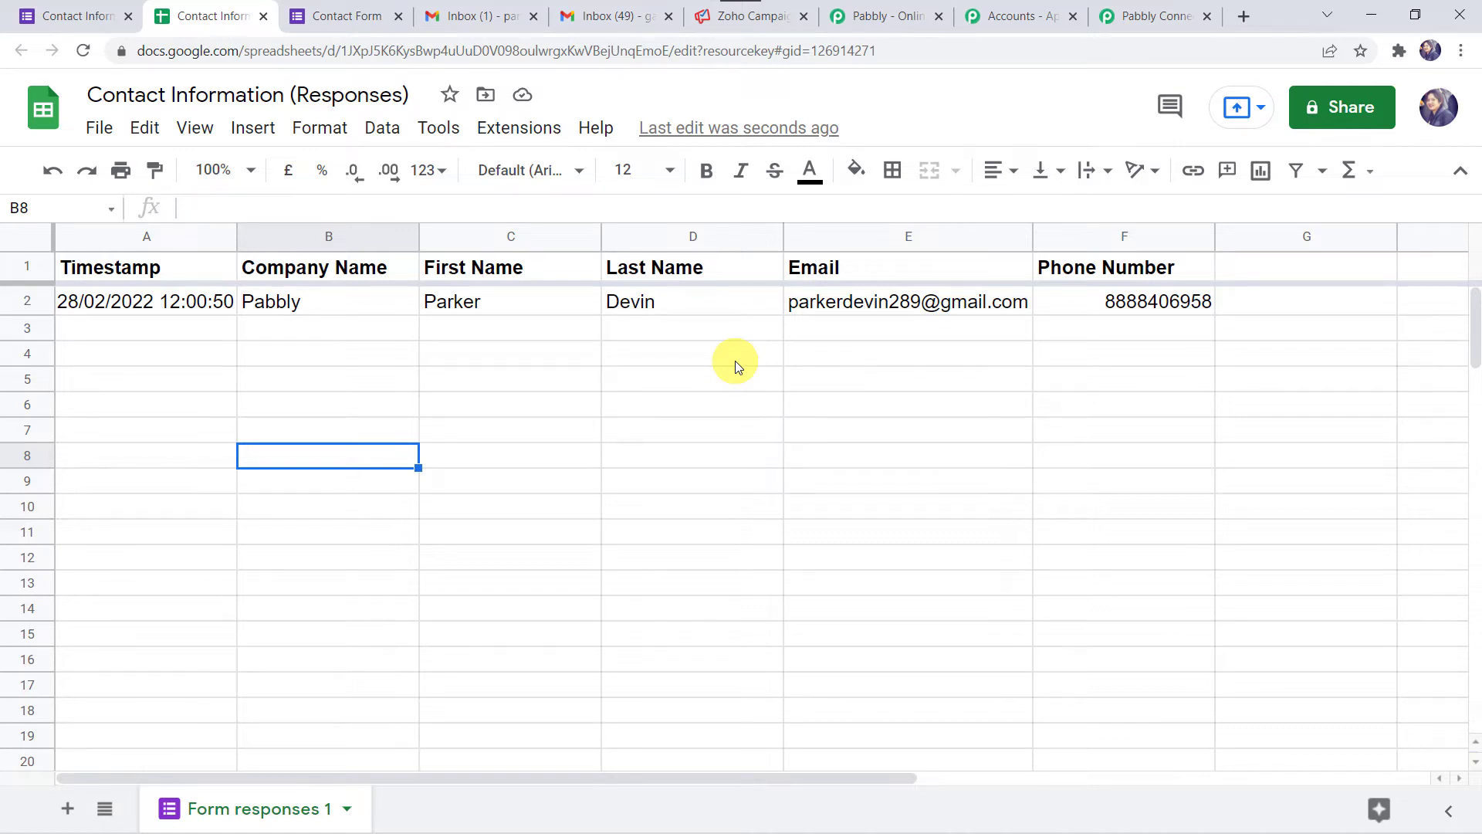
- Confirm the Pabbly Connect Webhooks add-on shows Installed in Get add-ons, then reload the spreadsheet
{"action": "left_click", "coordinate": [532, 139]}
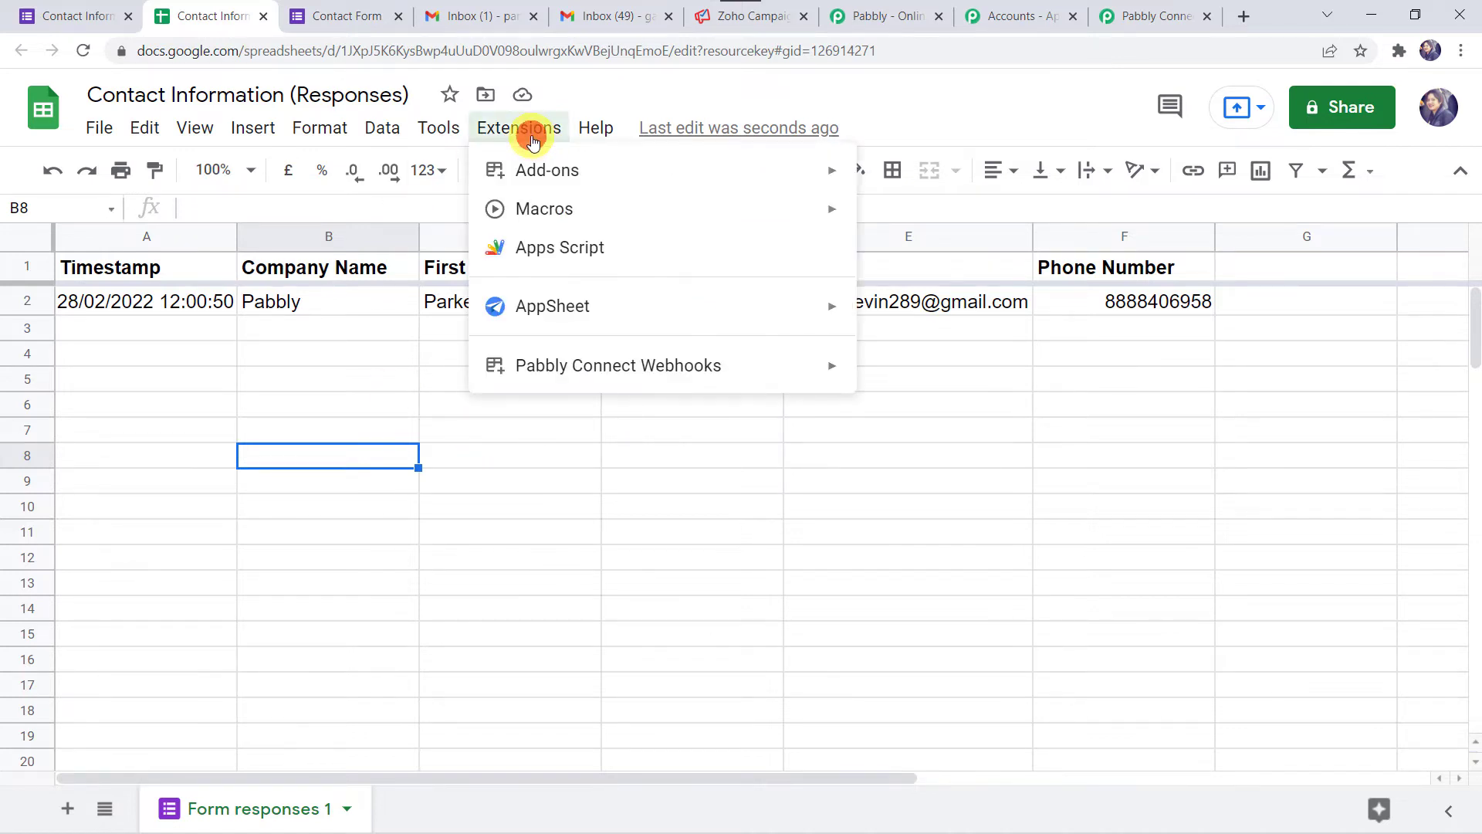
{"action": "mouse_move", "coordinate": [595, 177]}
{"action": "left_click", "coordinate": [904, 179]}
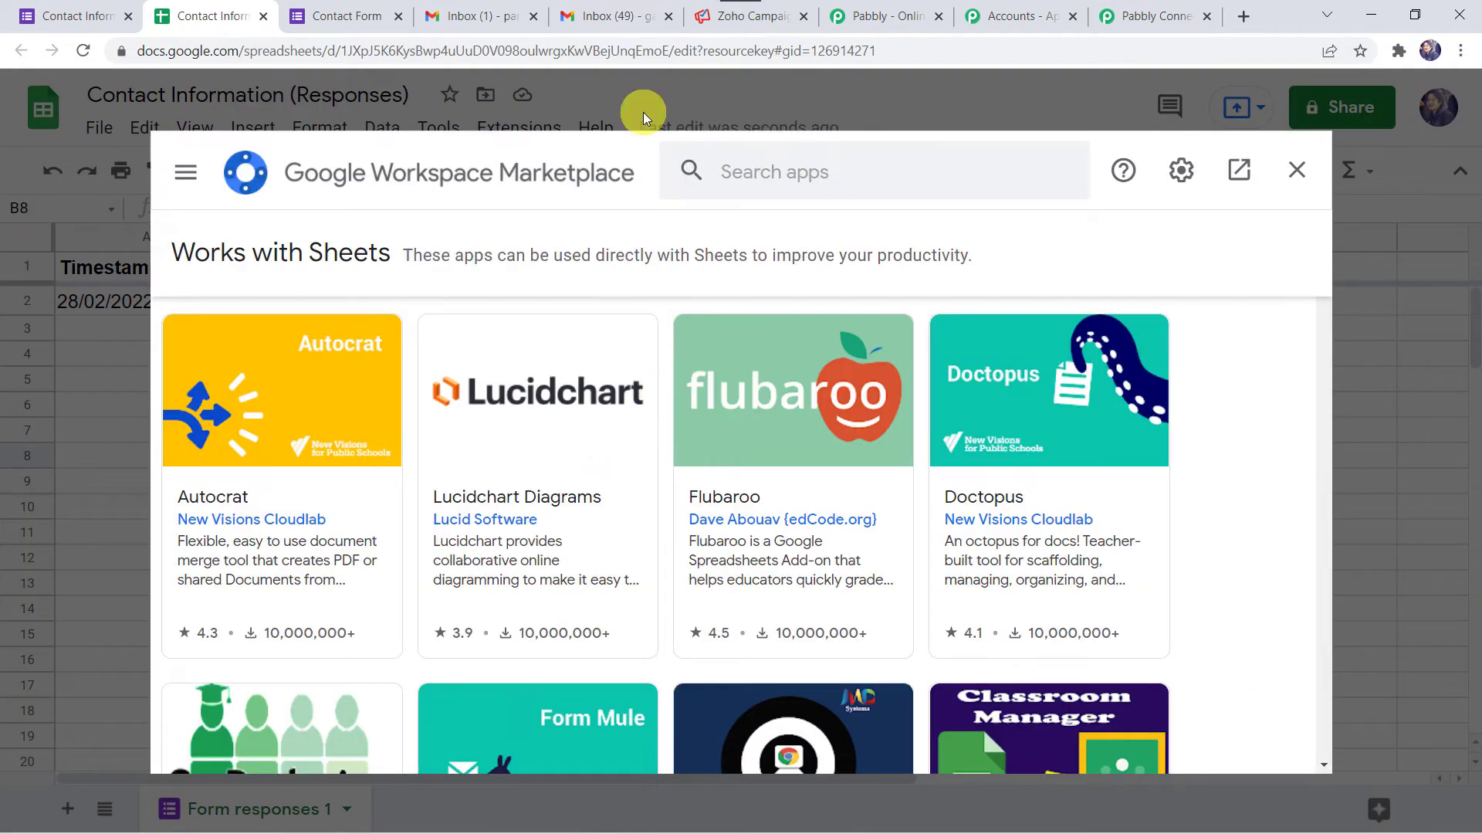
{"action": "left_click", "coordinate": [755, 182]}
{"action": "type", "text": "Pabb"}
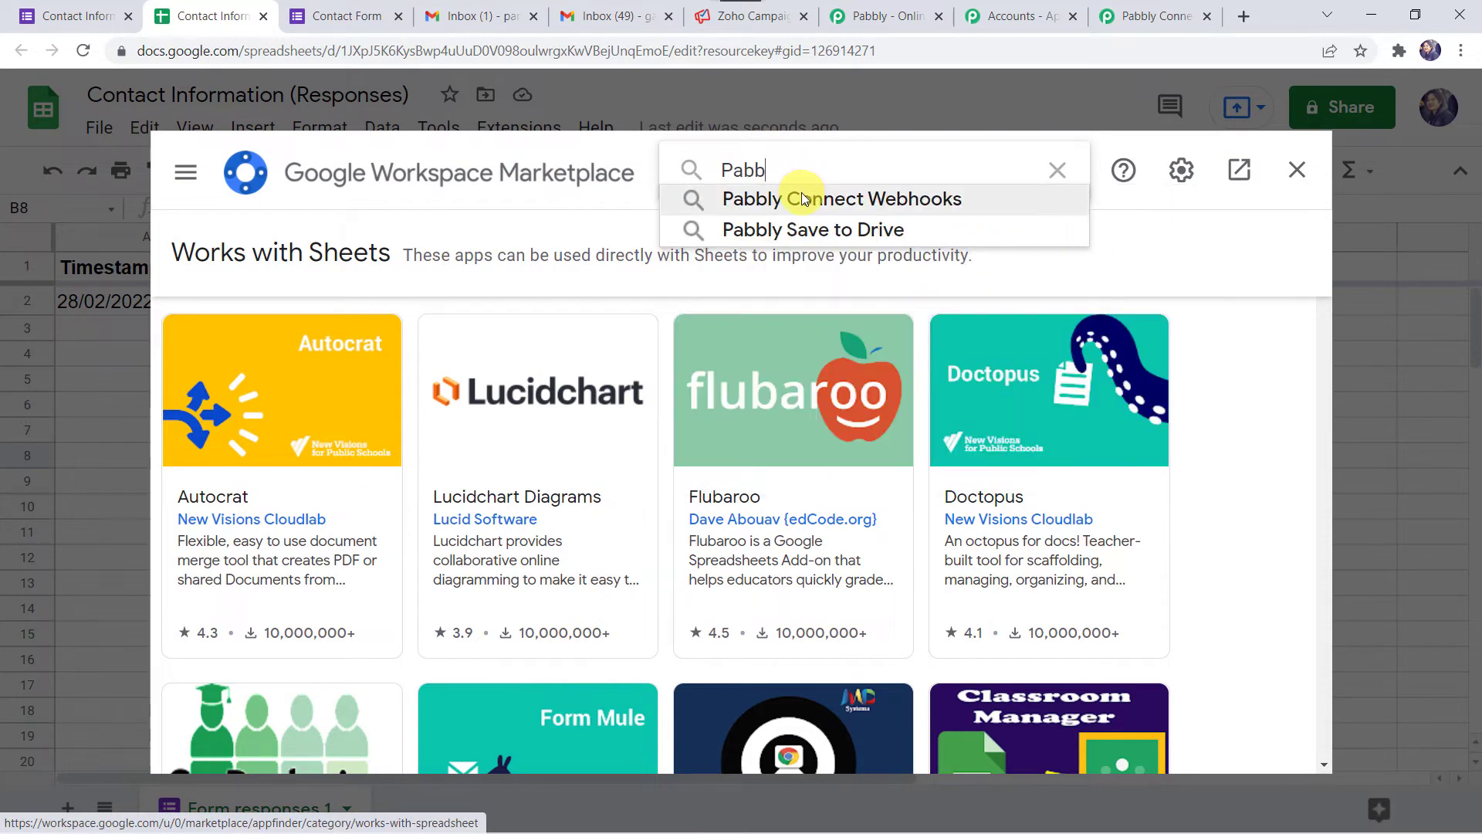
{"action": "left_click", "coordinate": [801, 197]}
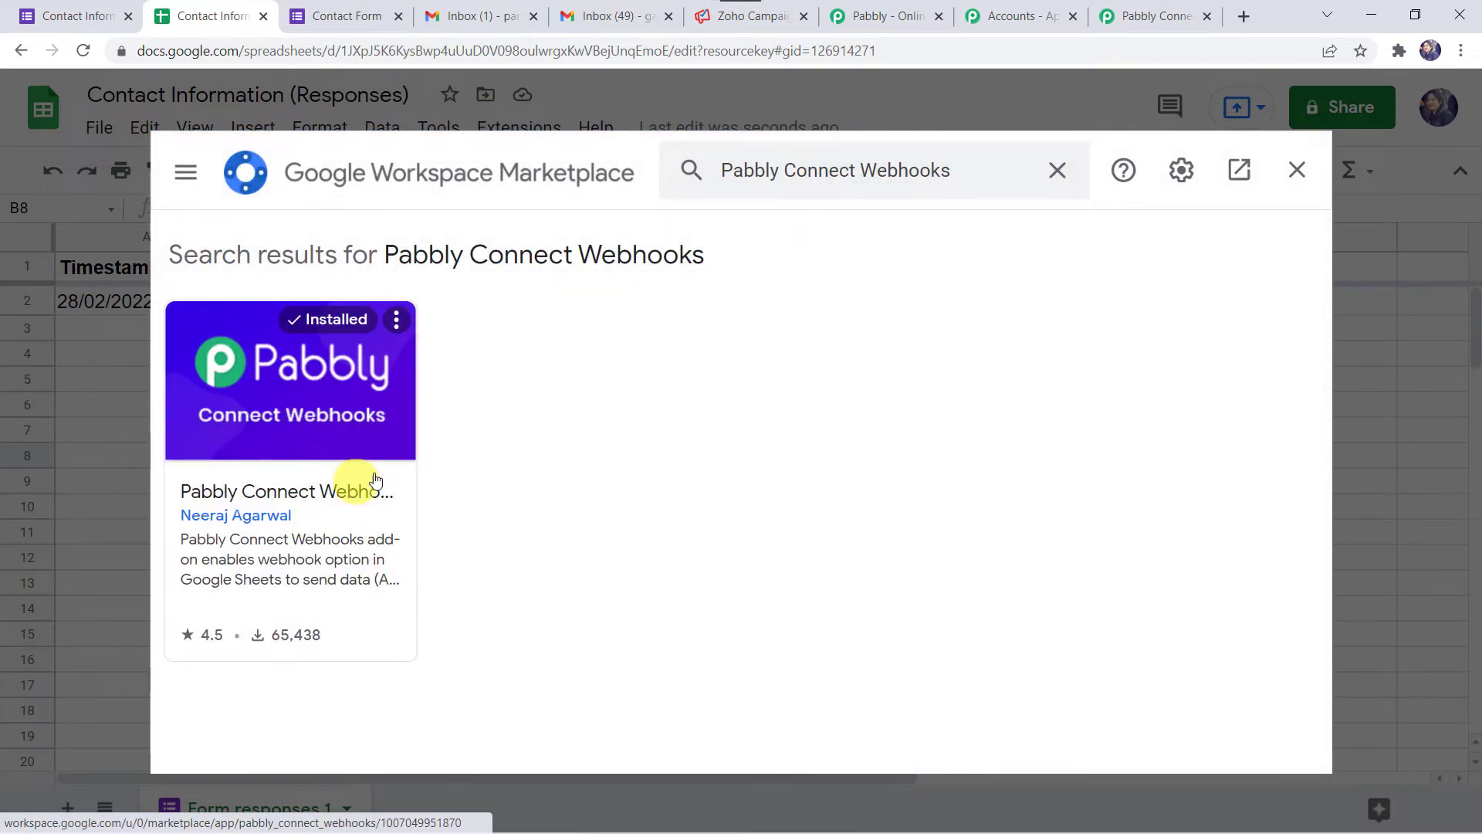
{"action": "left_click", "coordinate": [348, 399]}
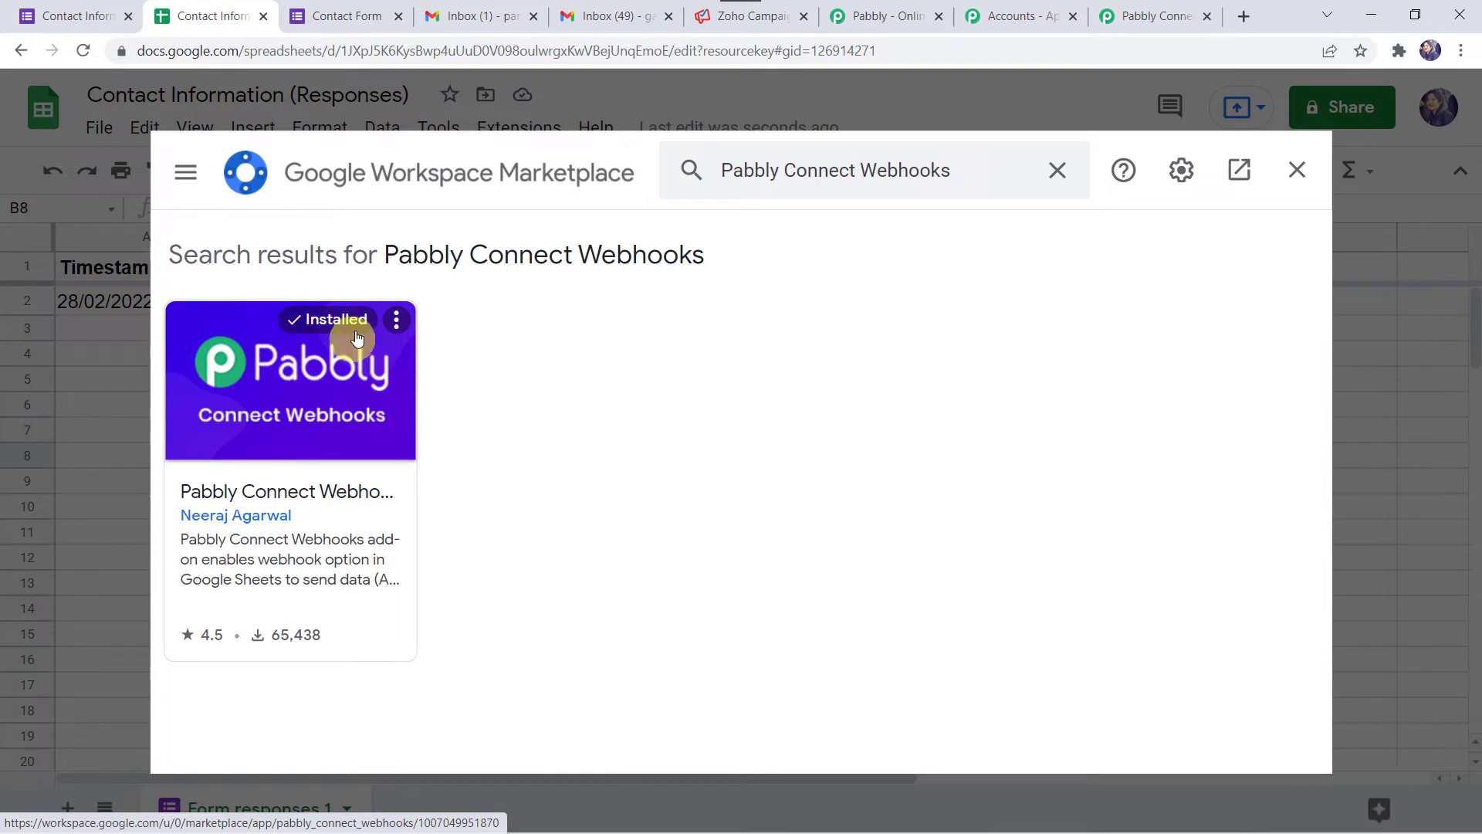
{"action": "left_click", "coordinate": [1298, 172]}
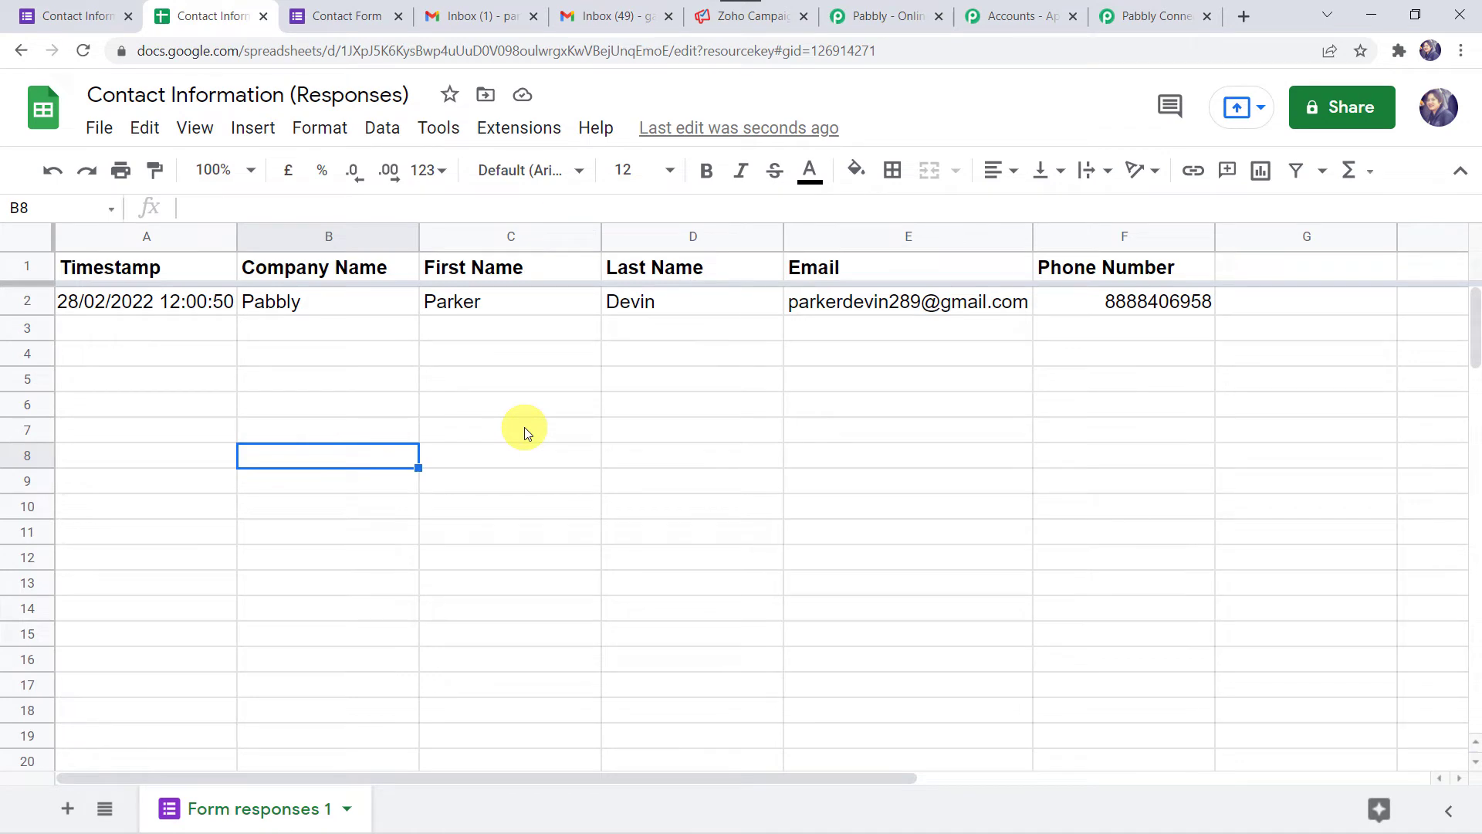
{"action": "left_click", "coordinate": [81, 51]}
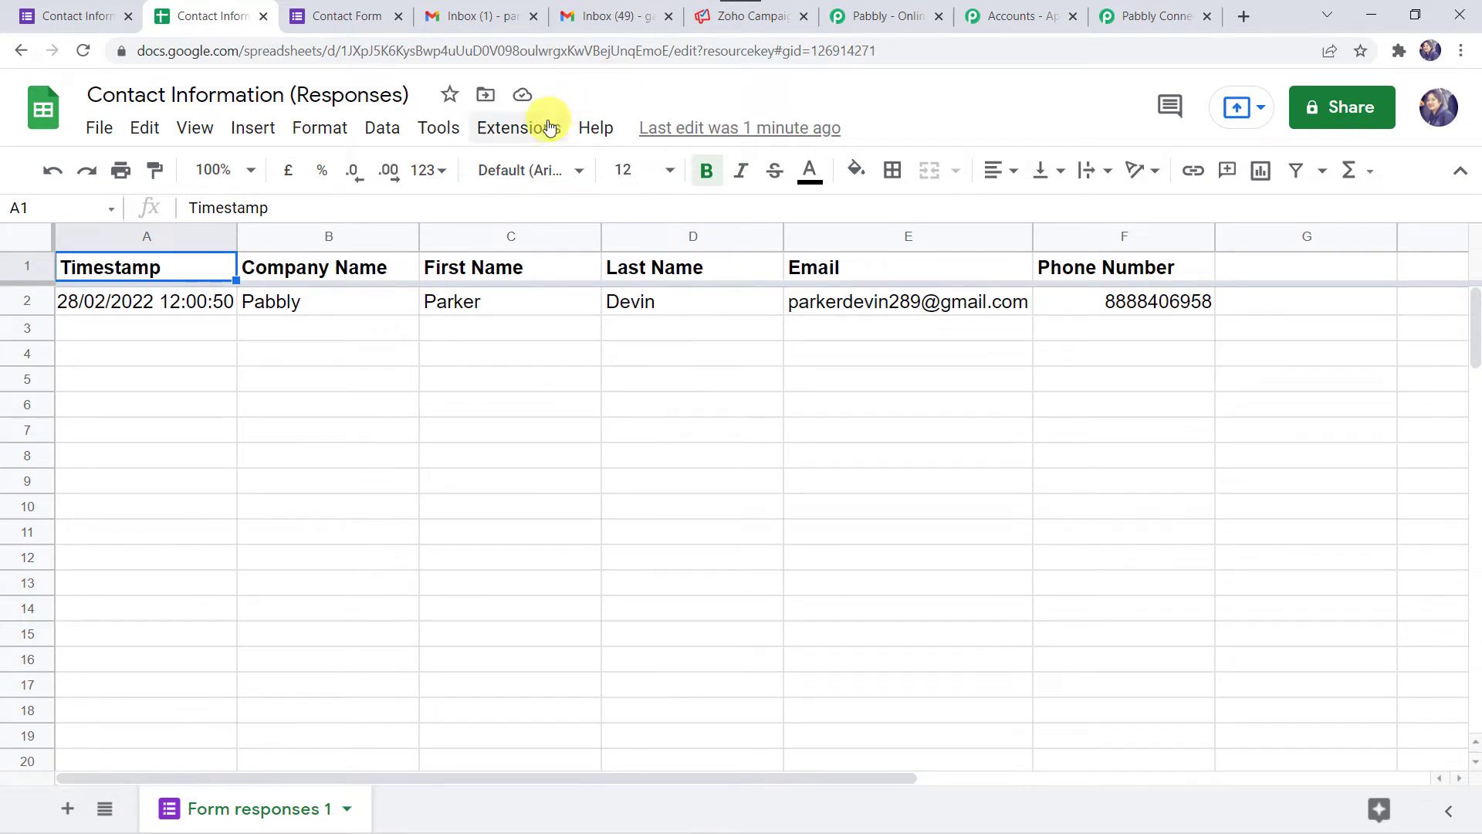
- Launch the Pabbly Connect Webhooks Initial Setup from the Extensions menu
{"action": "left_click", "coordinate": [511, 127]}
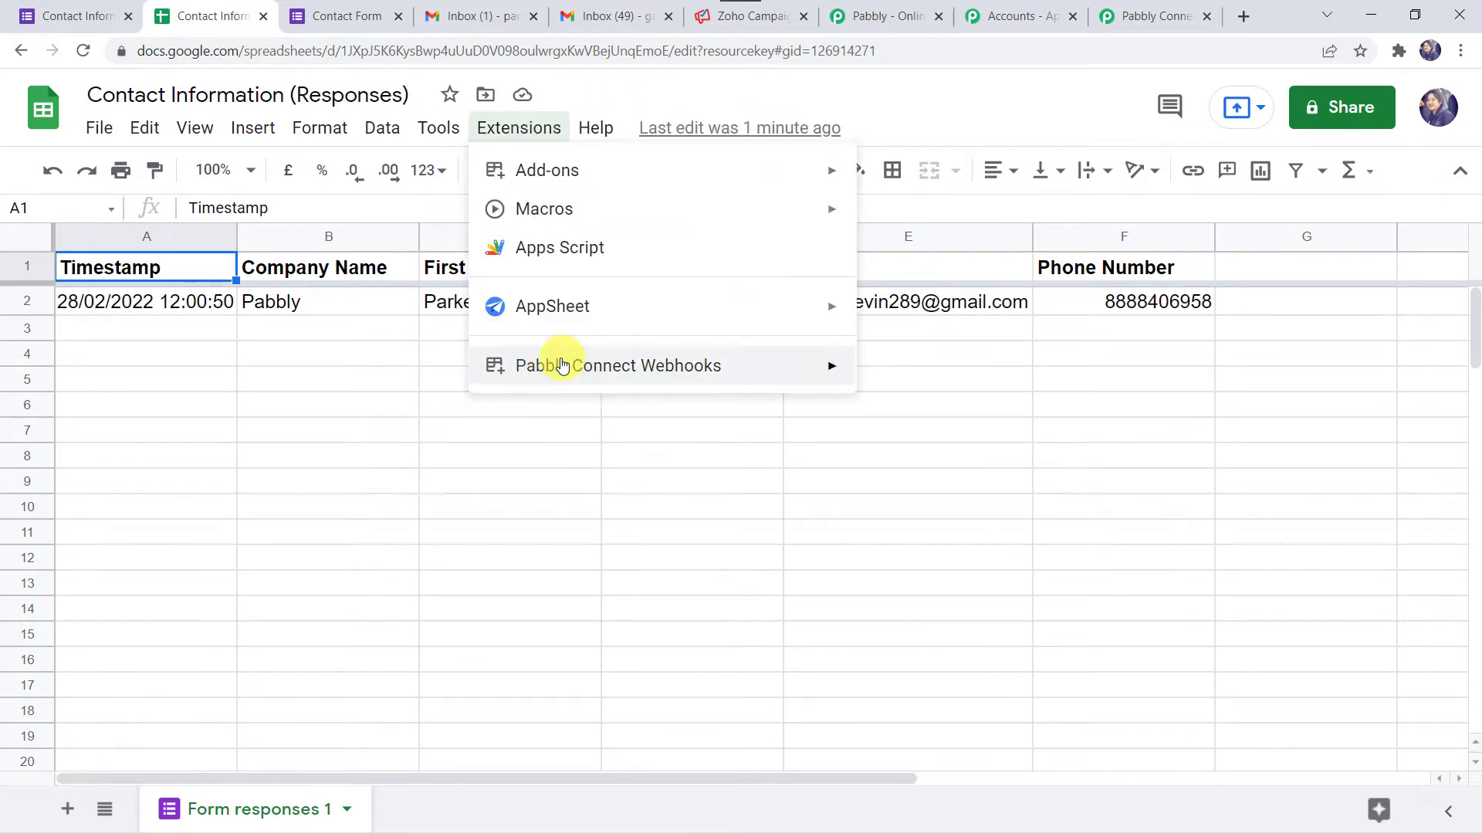
{"action": "mouse_move", "coordinate": [580, 368]}
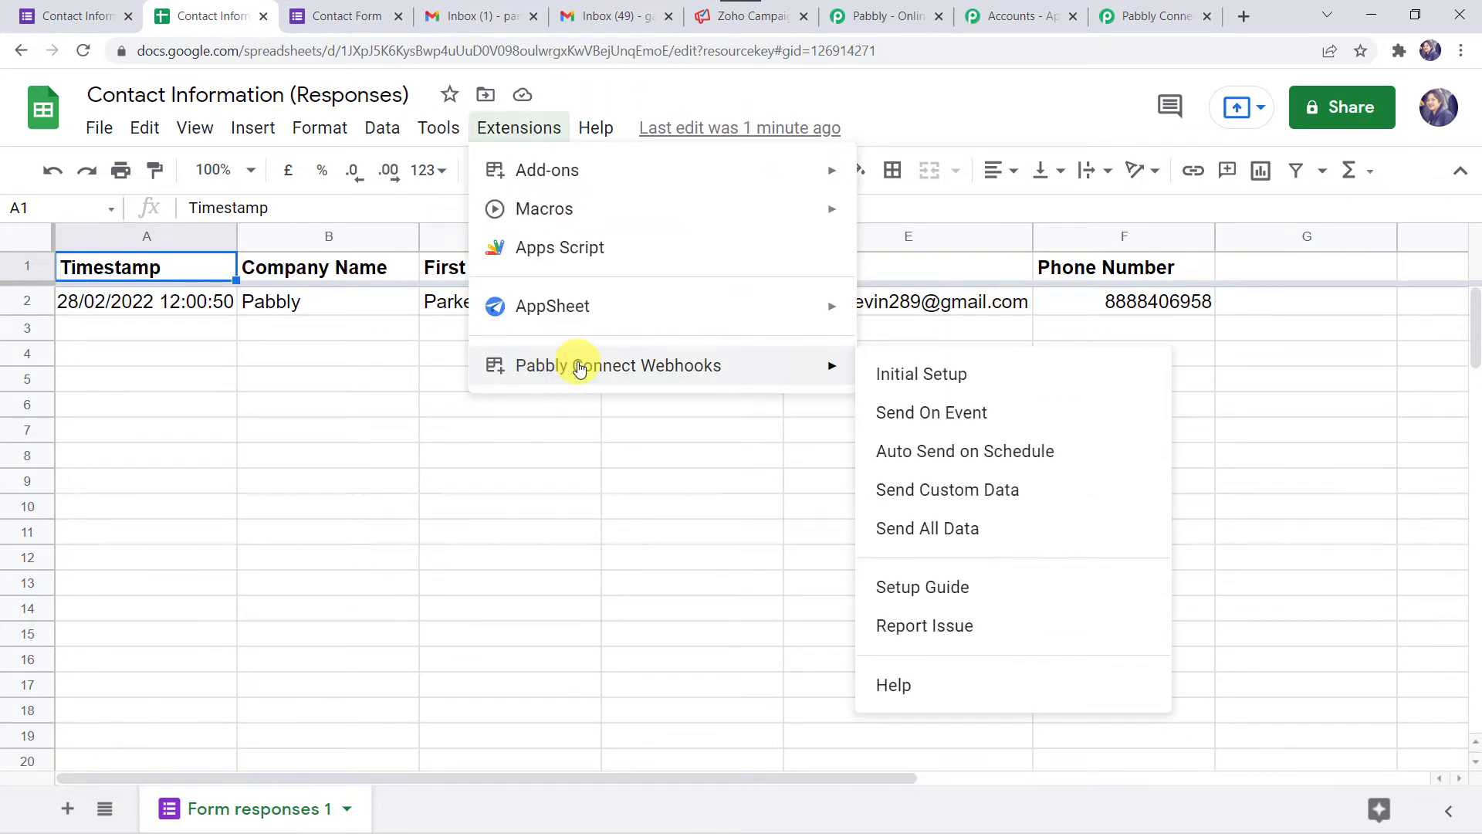
{"action": "left_click", "coordinate": [934, 377]}
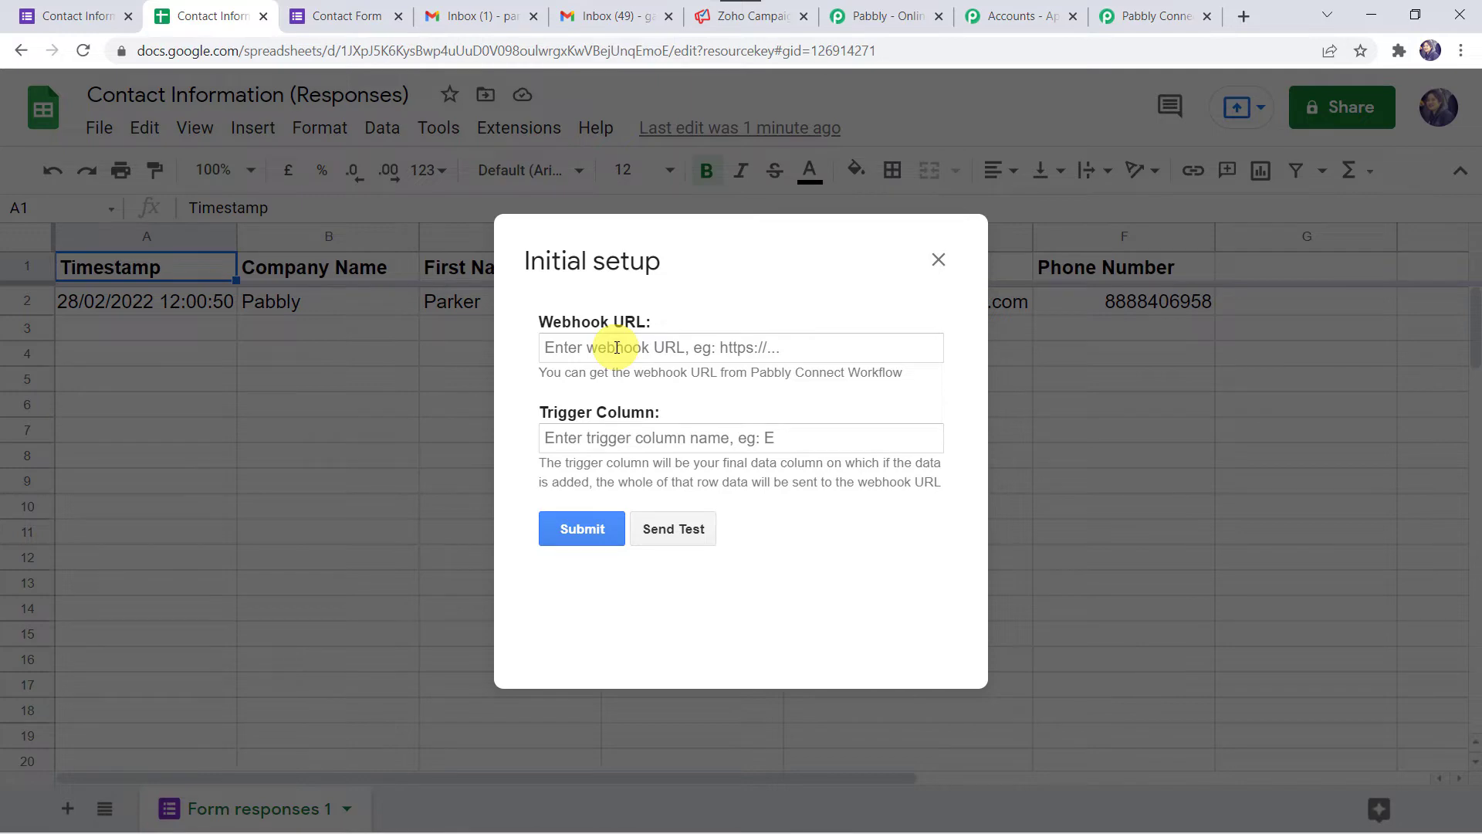
{"action": "left_click", "coordinate": [1150, 15]}
- Paste the workflow's webhook URL into the setup's Webhook URL field
{"action": "left_click", "coordinate": [1188, 301]}
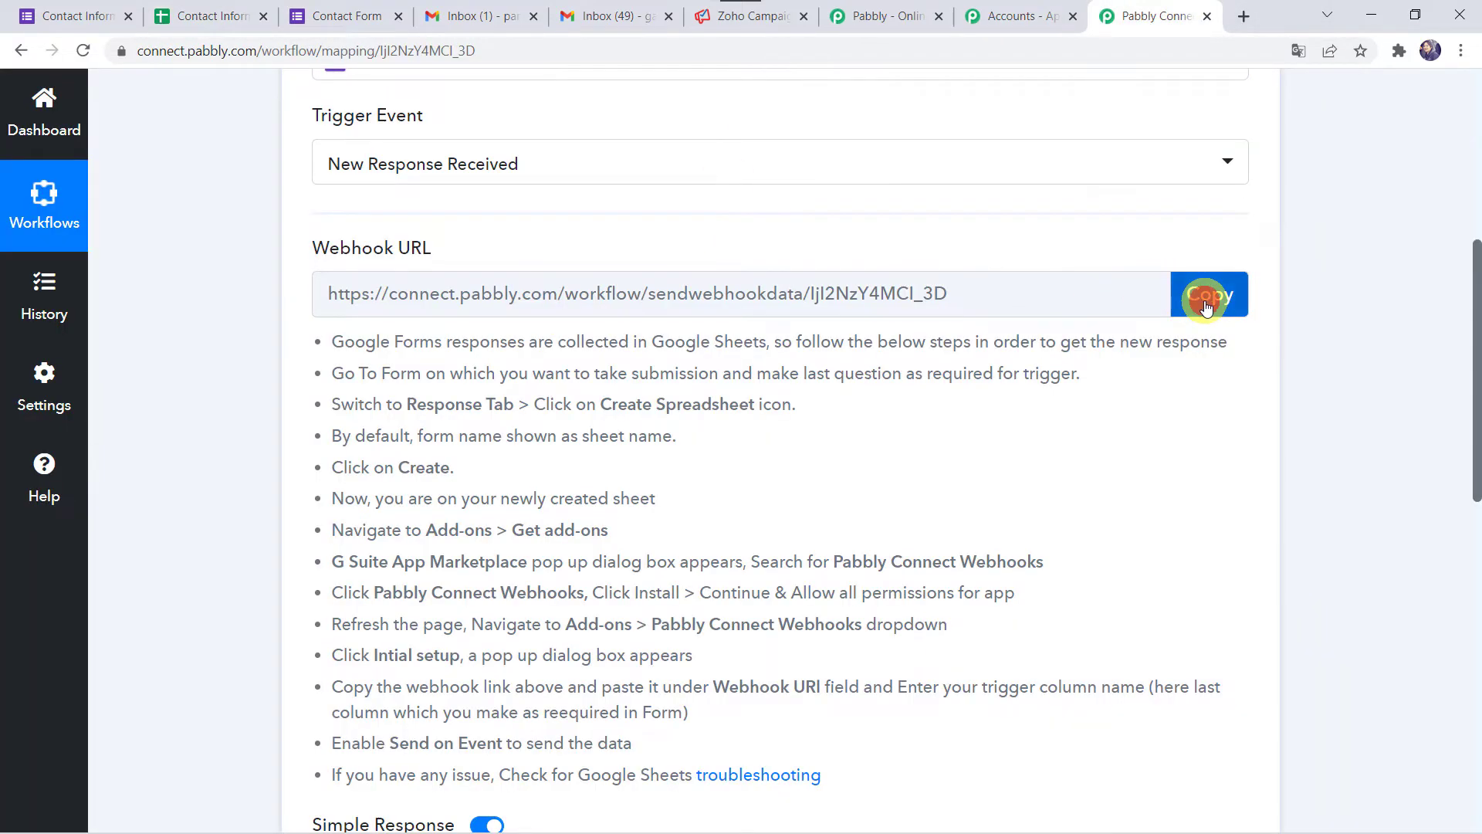
{"action": "left_click", "coordinate": [210, 16]}
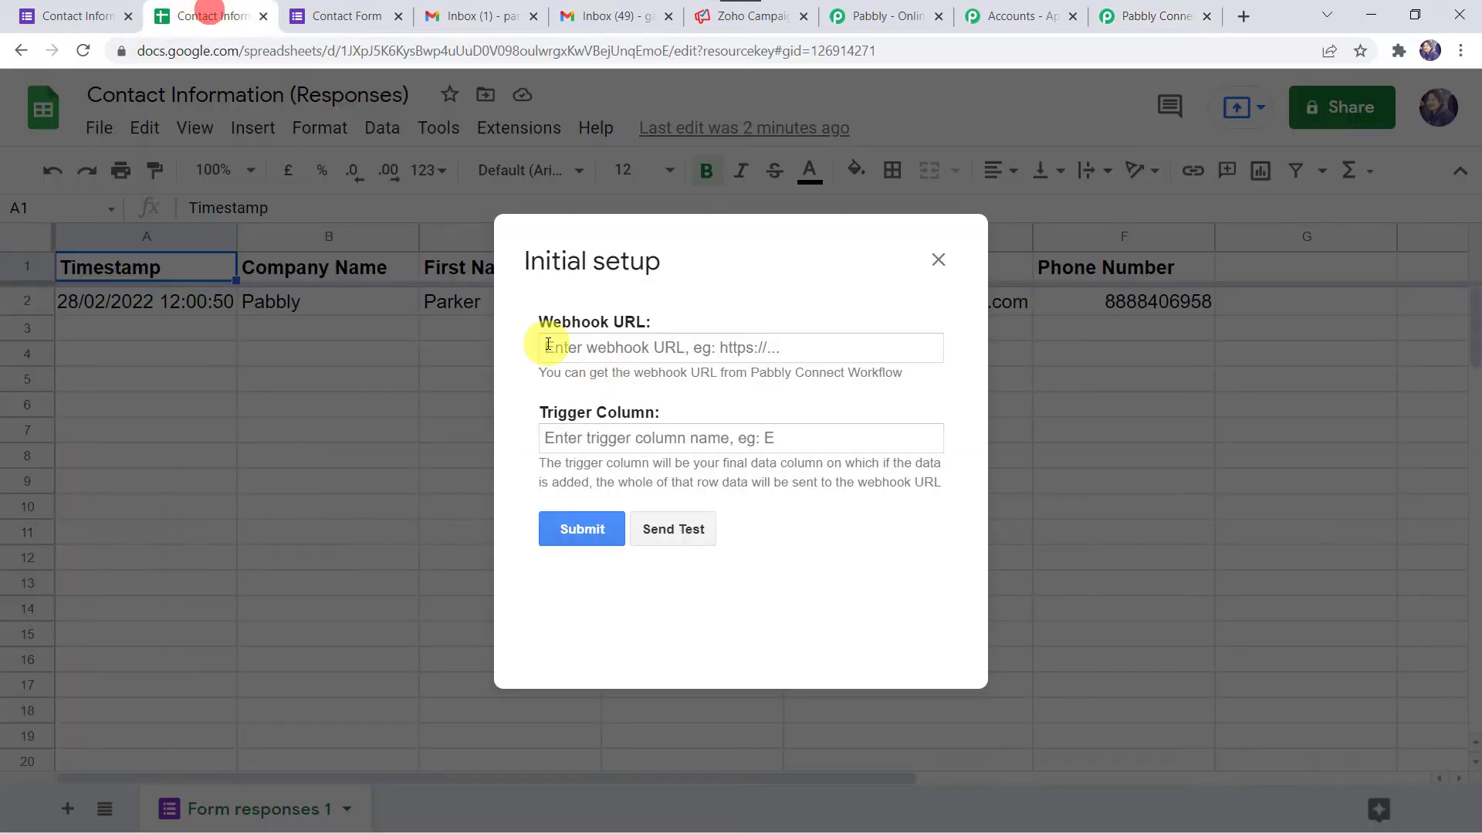
{"action": "left_click", "coordinate": [609, 347]}
{"action": "right_click", "coordinate": [610, 348]}
{"action": "left_click", "coordinate": [662, 506]}
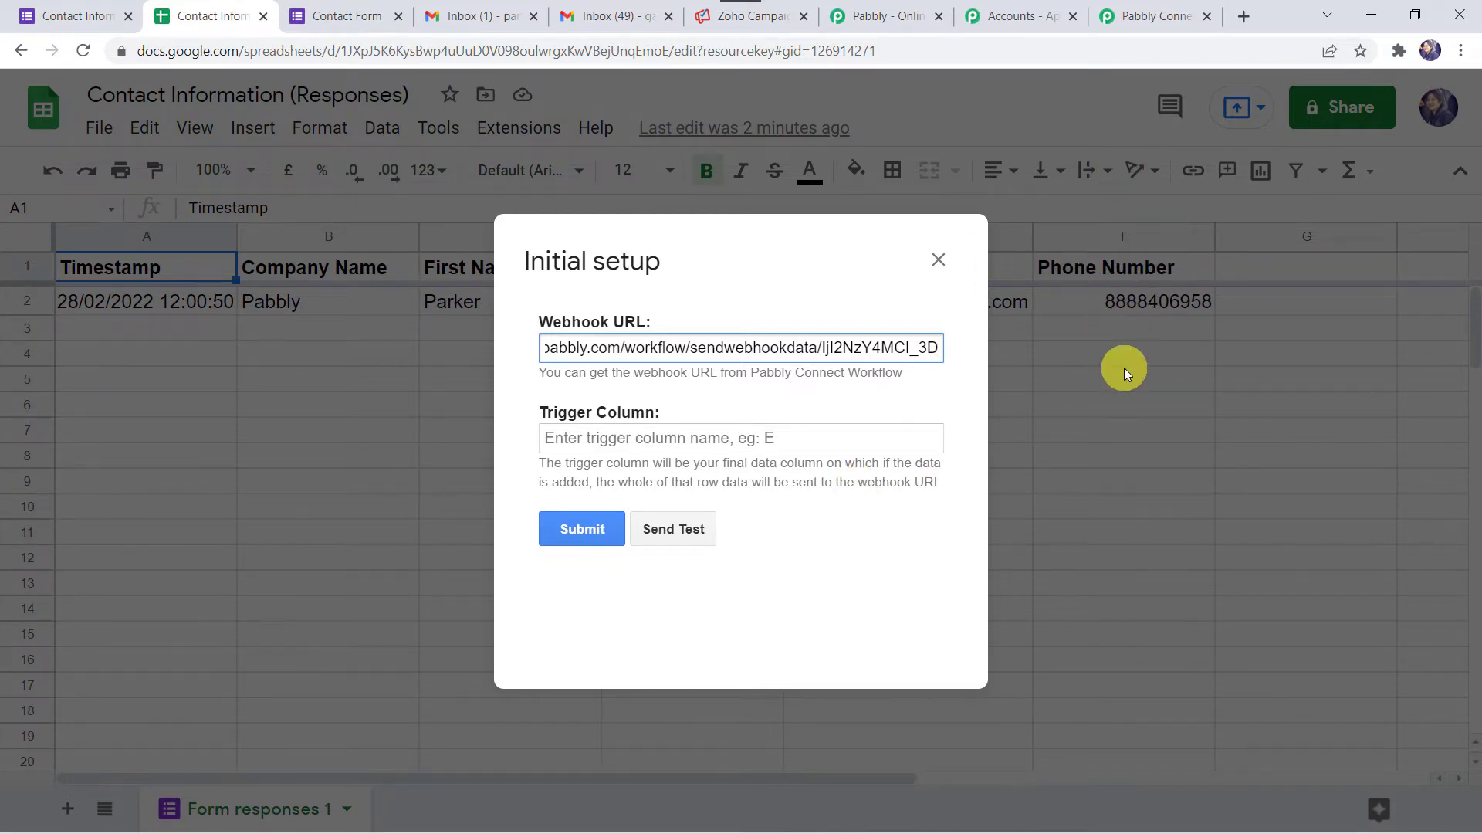
- Set the trigger column to F, send test data, and submit the setup
{"action": "left_click", "coordinate": [577, 440]}
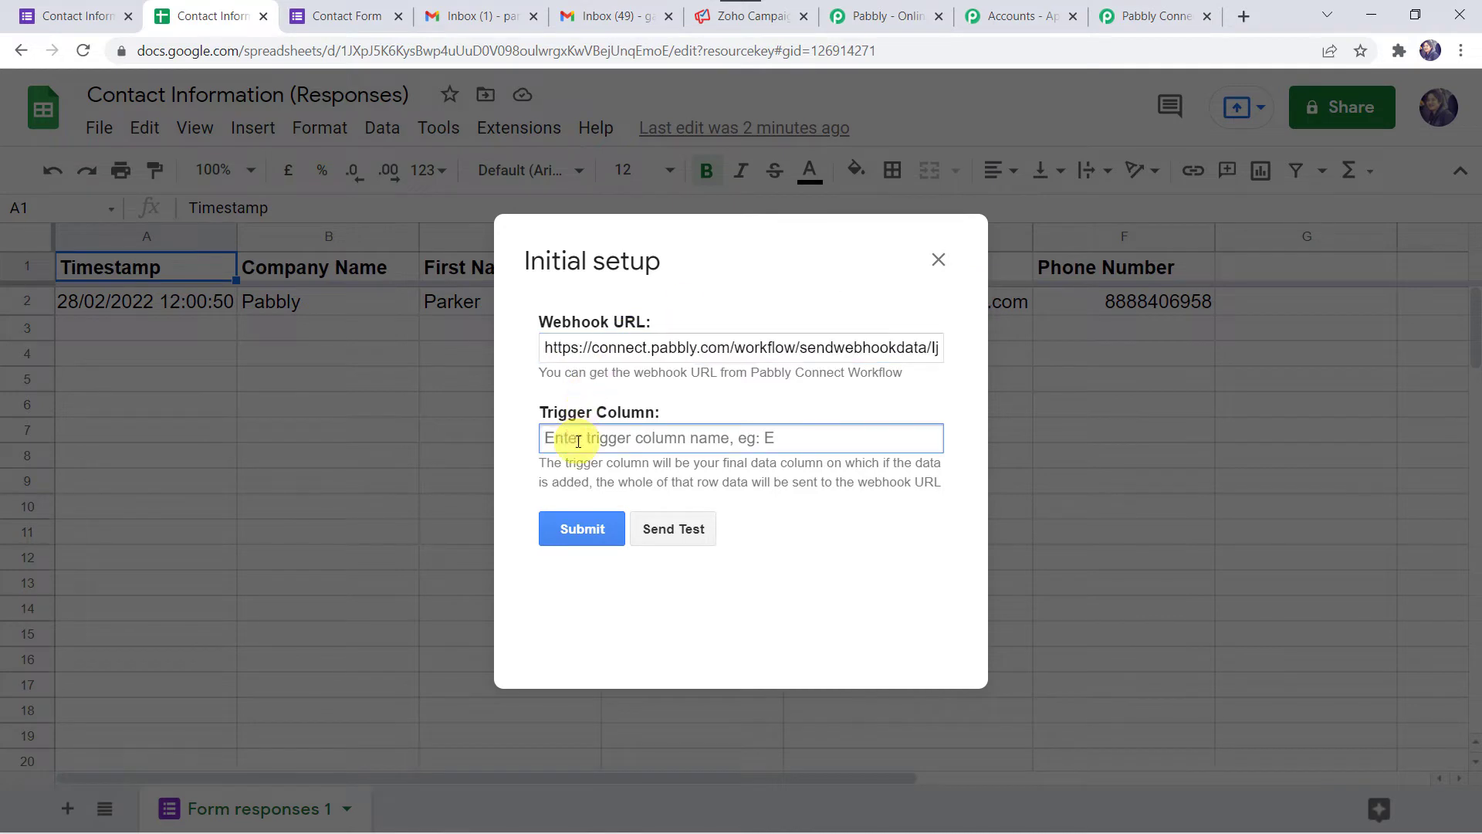
{"action": "type", "text": "F"}
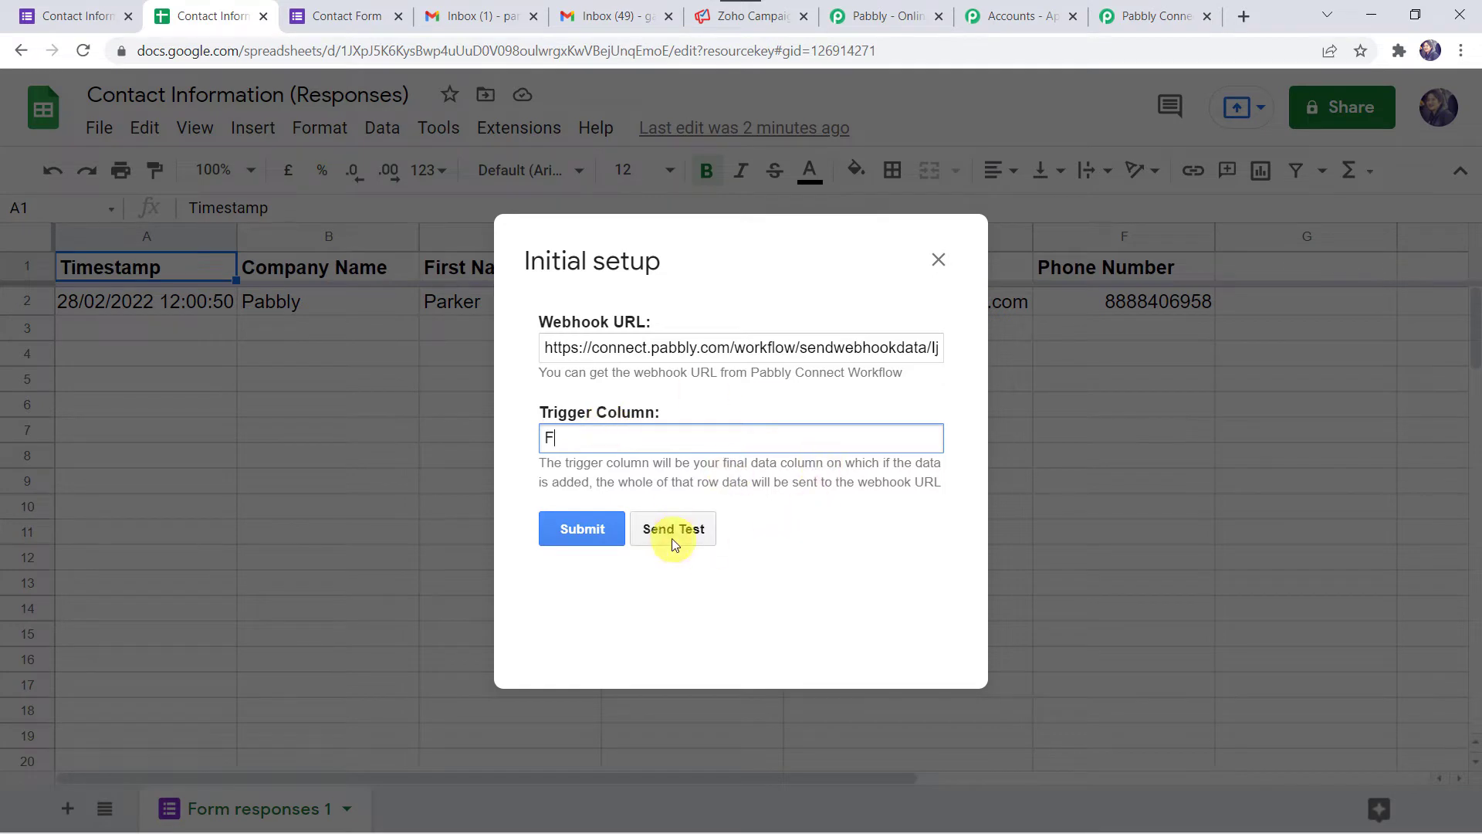
{"action": "left_click", "coordinate": [698, 529]}
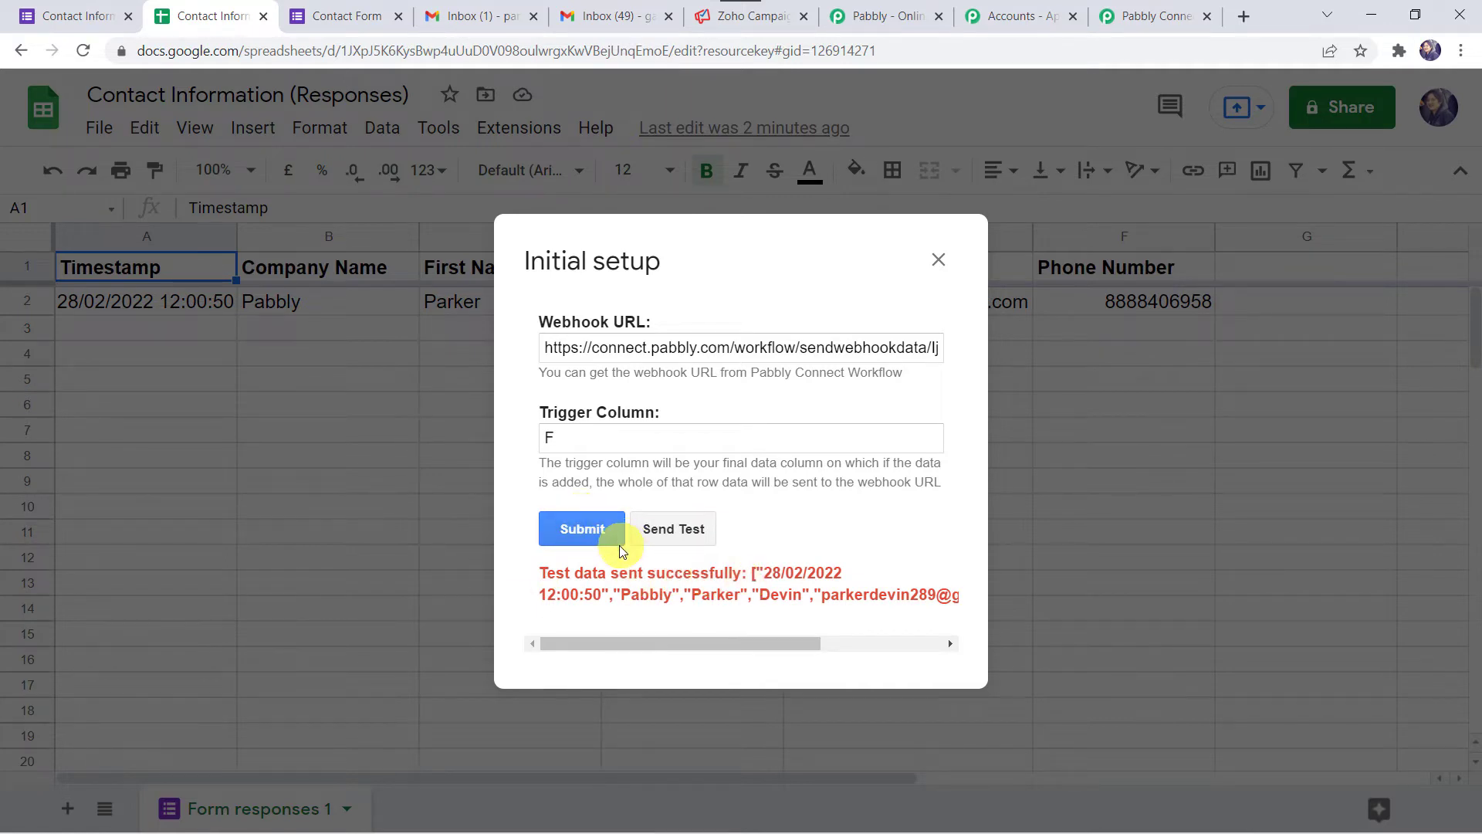
{"action": "left_click", "coordinate": [592, 531]}
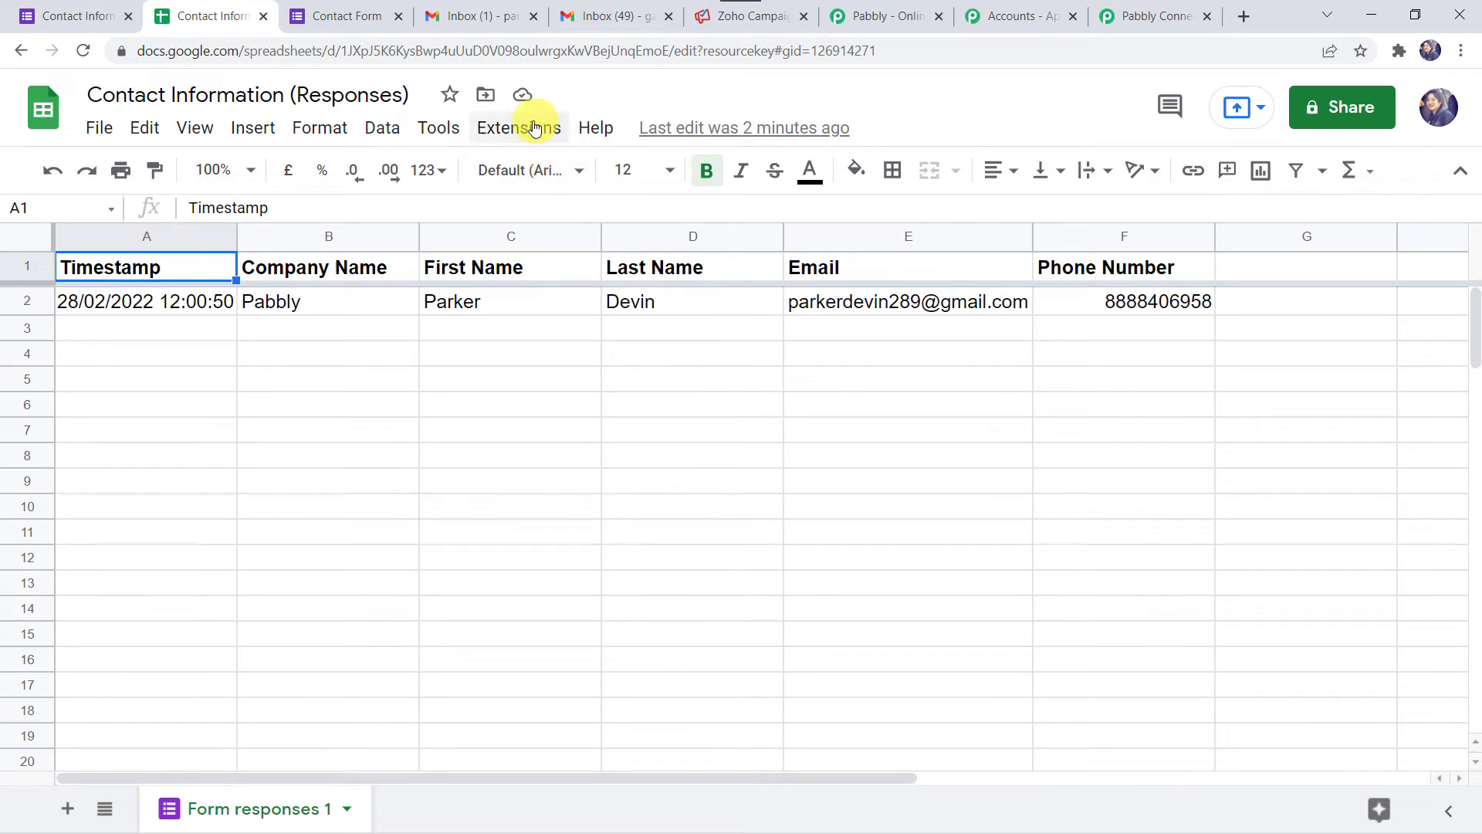
- Enable Send On Event in the Pabbly Connect Webhooks add-on and confirm it is checked
{"action": "left_click", "coordinate": [531, 128]}
{"action": "mouse_move", "coordinate": [581, 374]}
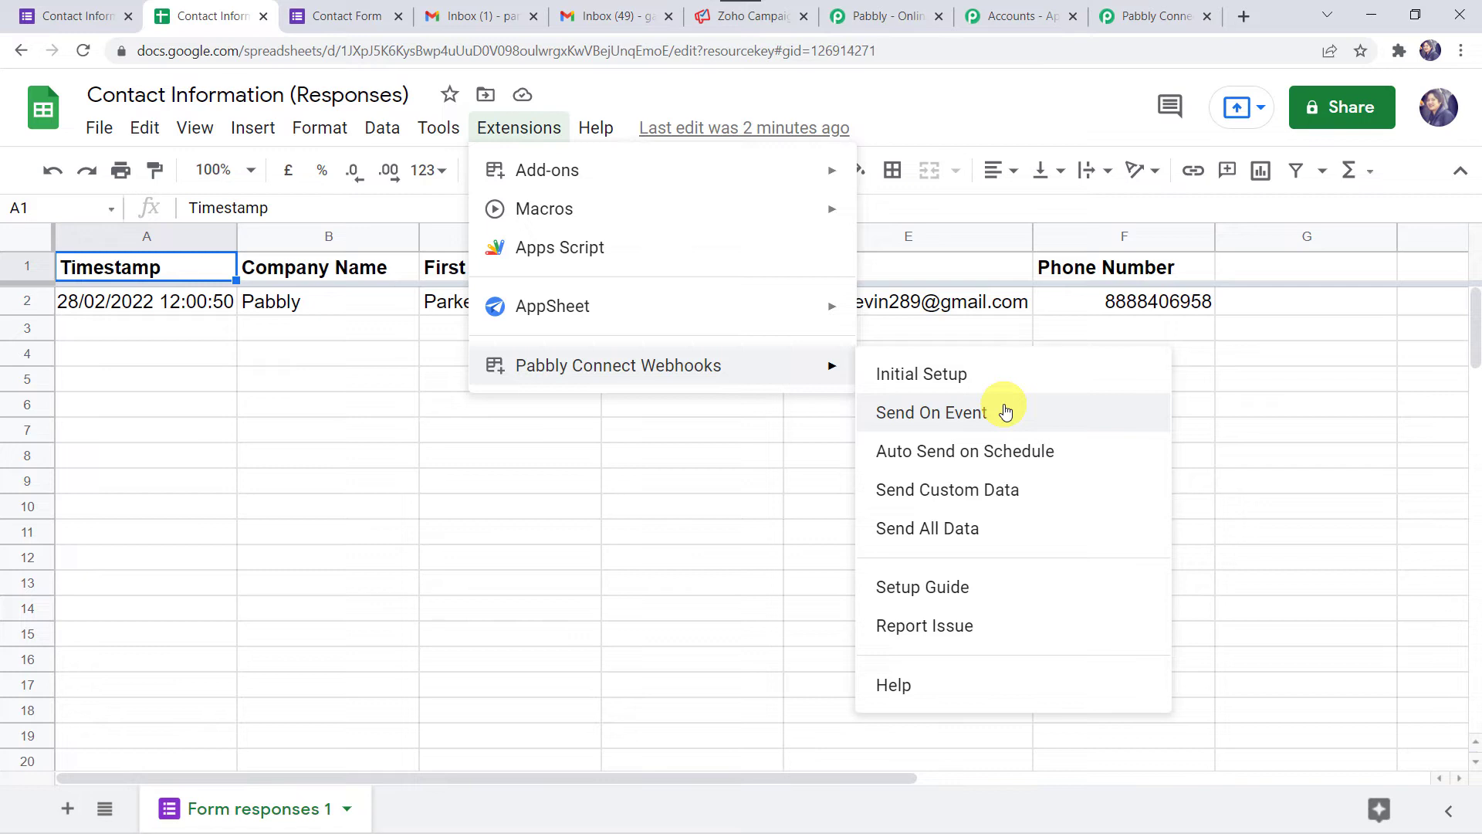
{"action": "left_click", "coordinate": [974, 409]}
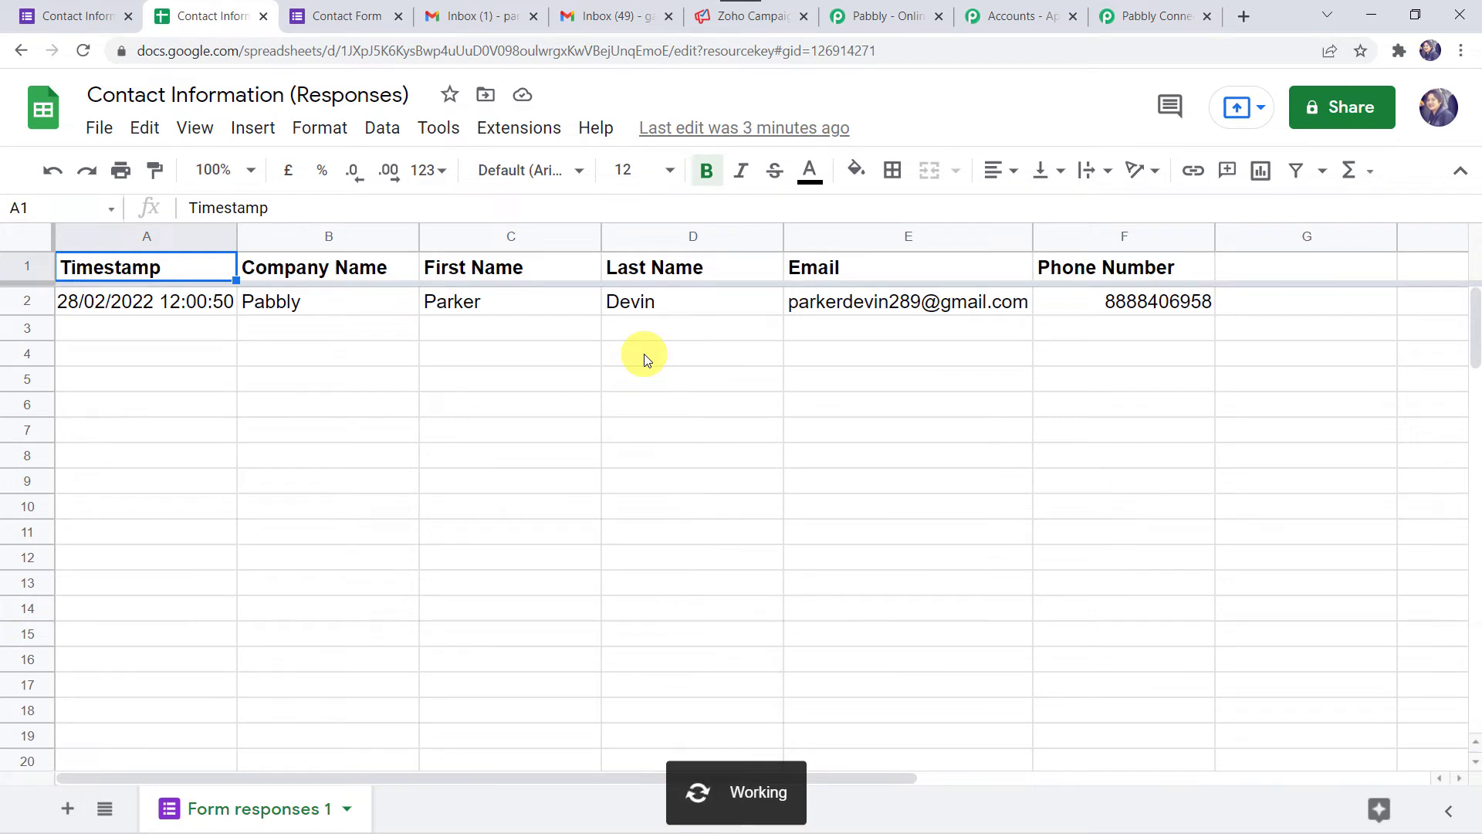
{"action": "left_click", "coordinate": [520, 128]}
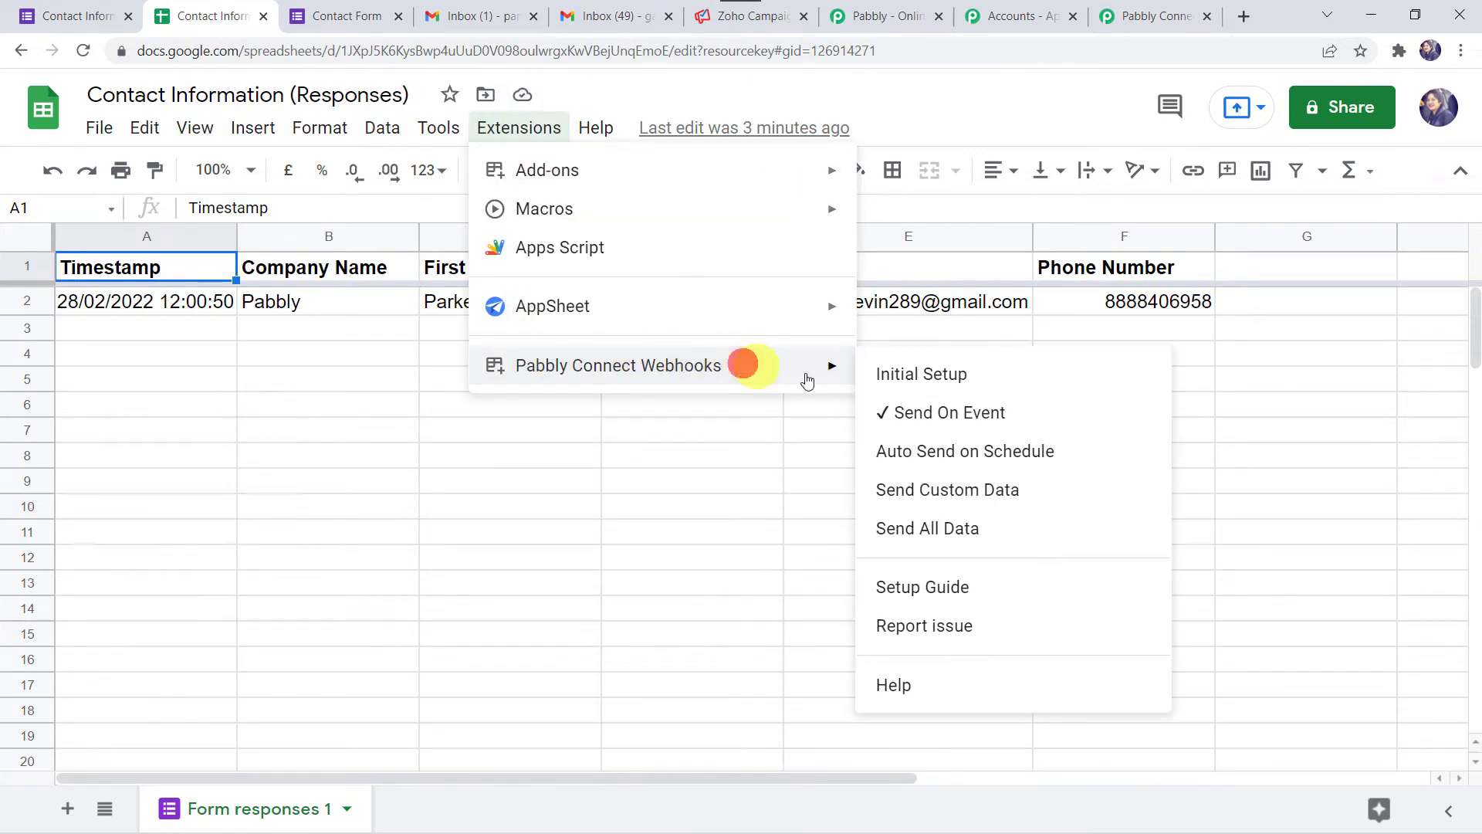
{"action": "left_click", "coordinate": [769, 450]}
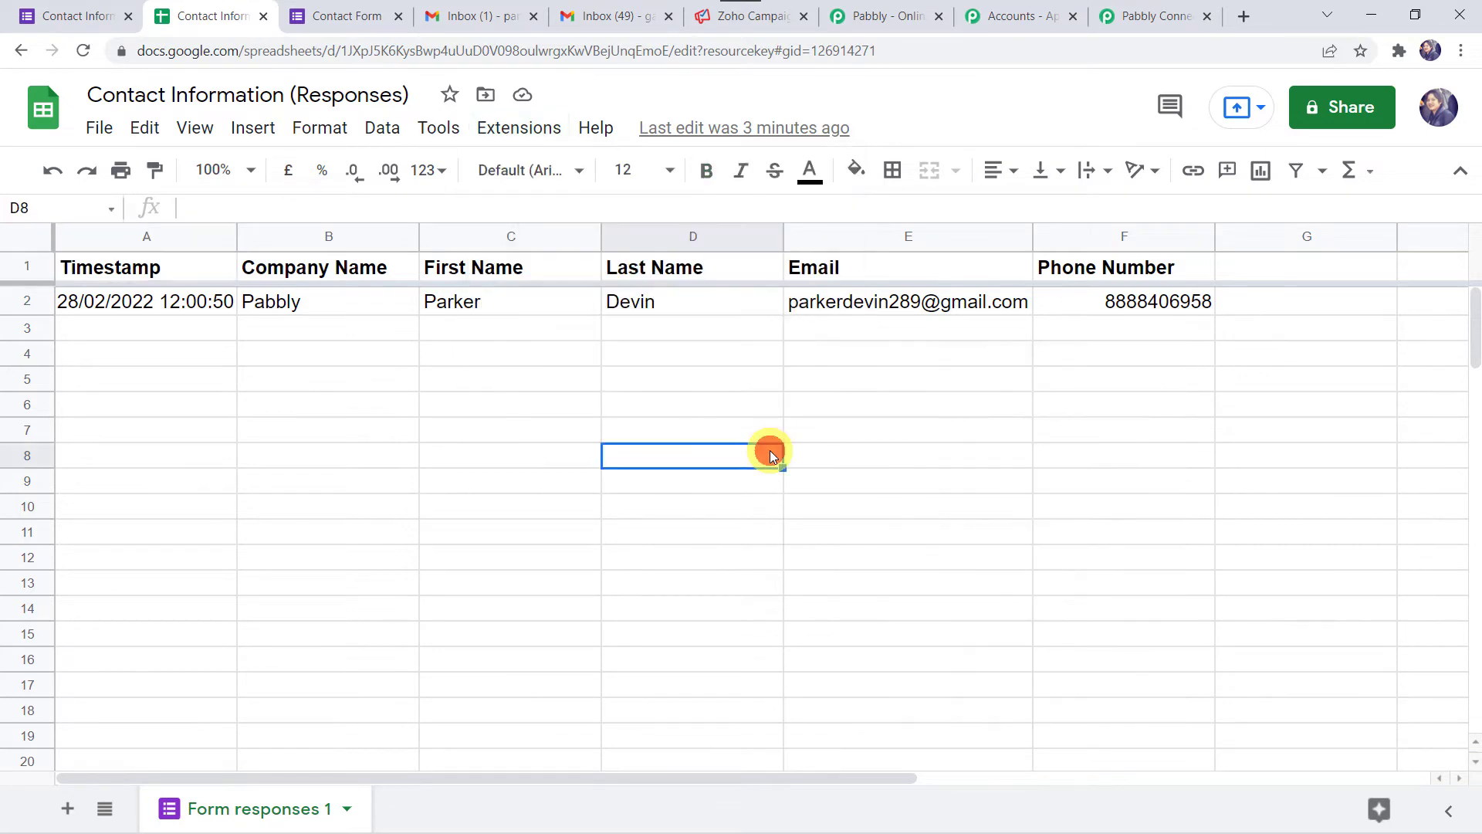
{"action": "left_click", "coordinate": [1171, 16]}
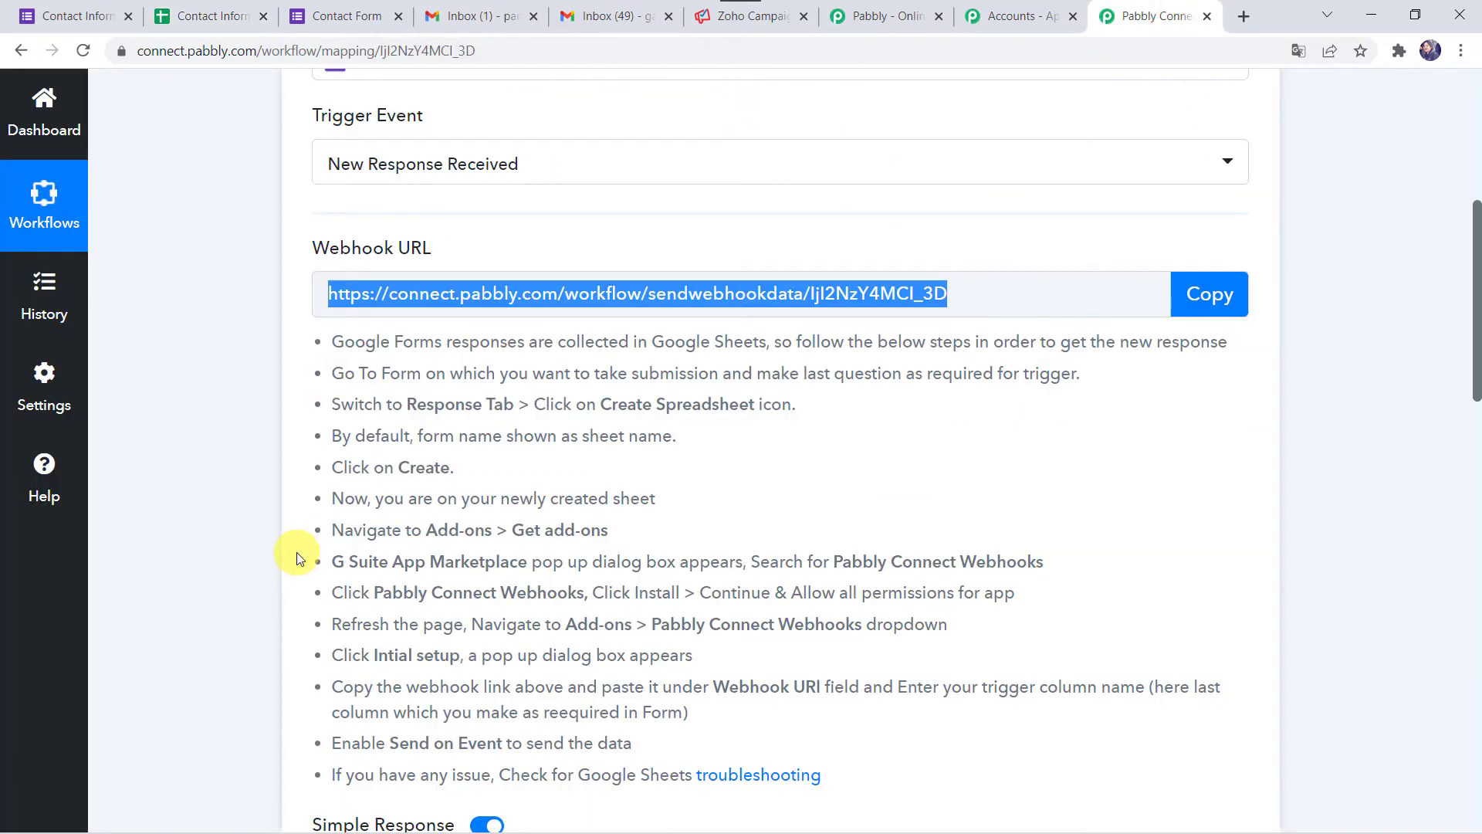
- Search 'Zoho' and choose Zoho Campaigns as the action step's app
{"action": "scroll", "coordinate": [296, 553], "scroll_direction": "down", "scroll_amount": 8}
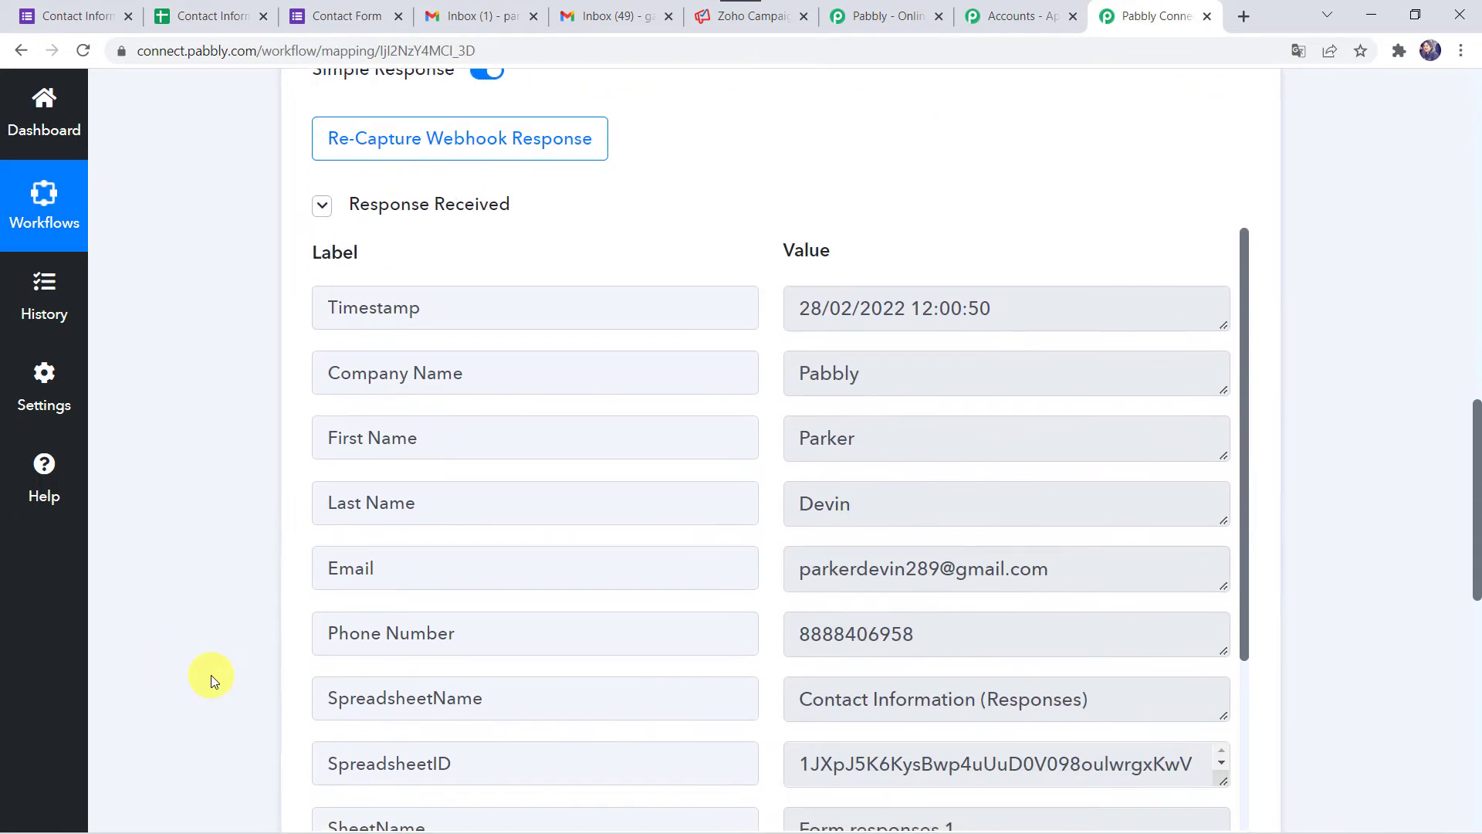
{"action": "scroll", "coordinate": [208, 678], "scroll_direction": "down", "scroll_amount": 1}
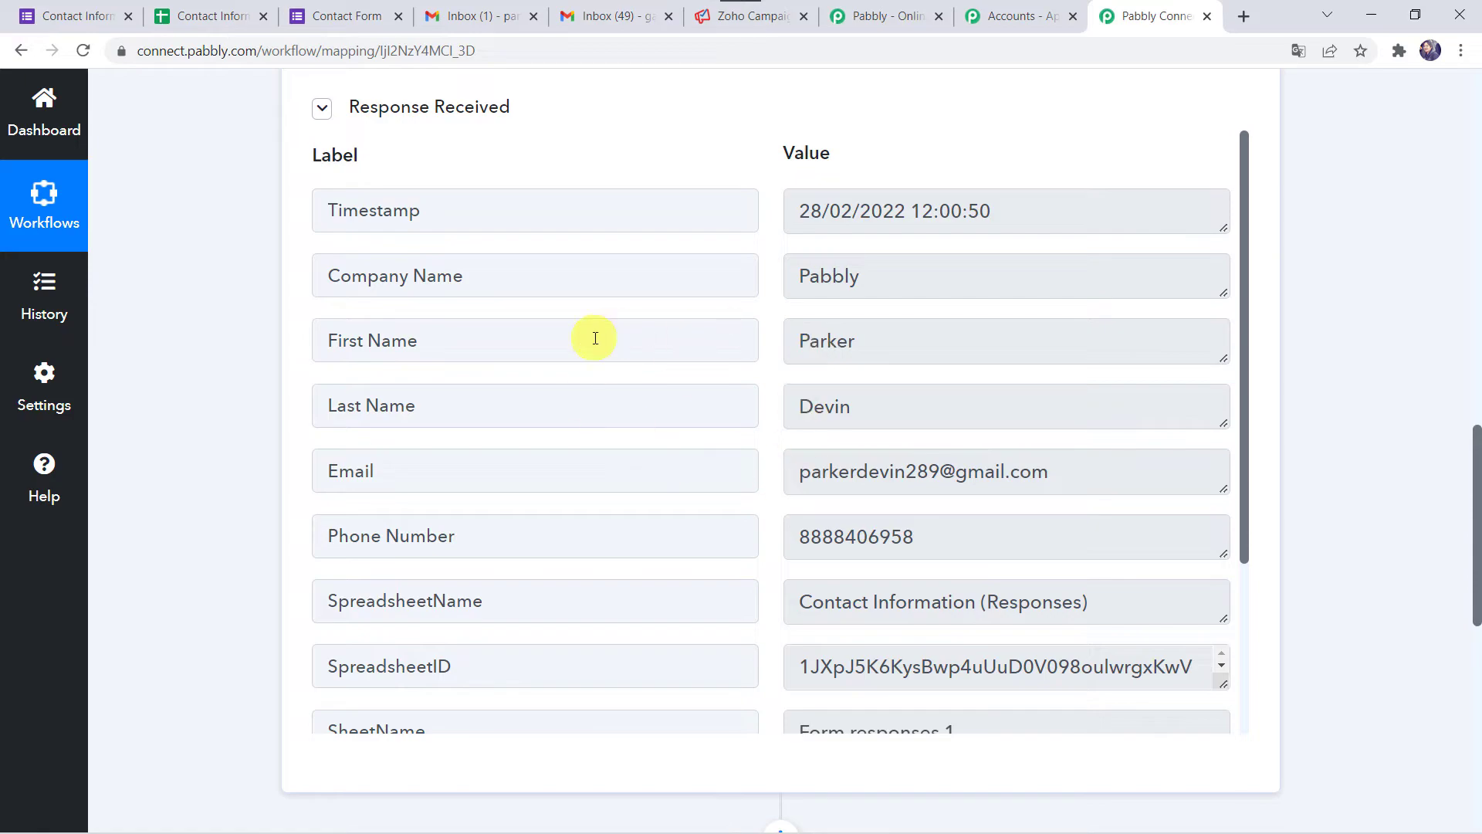
{"action": "scroll", "coordinate": [595, 337], "scroll_direction": "up", "scroll_amount": 10}
{"action": "scroll", "coordinate": [595, 337], "scroll_direction": "up", "scroll_amount": 8}
{"action": "scroll", "coordinate": [595, 337], "scroll_direction": "down", "scroll_amount": 15}
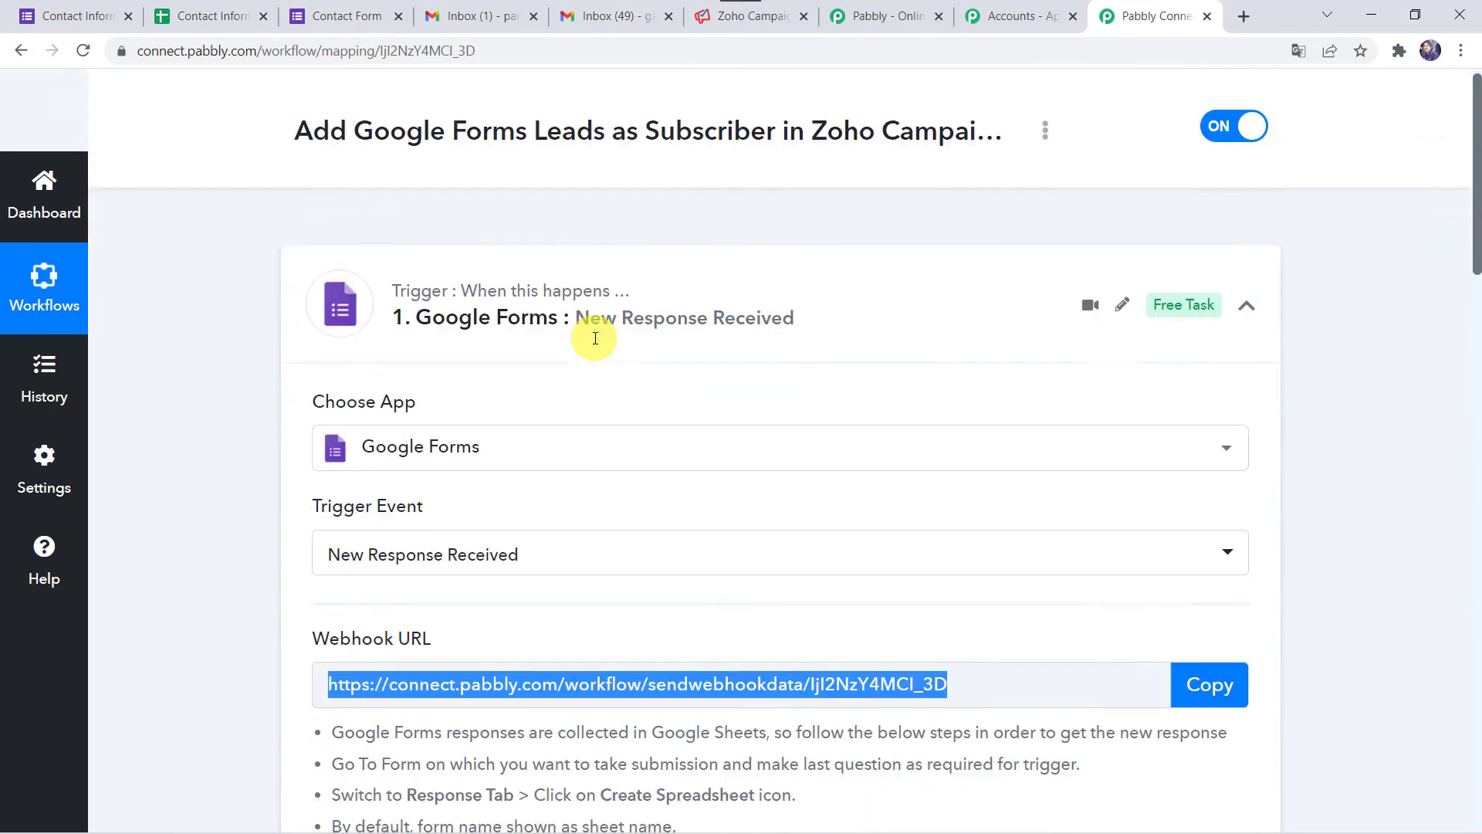
{"action": "scroll", "coordinate": [205, 556], "scroll_direction": "down", "scroll_amount": 9}
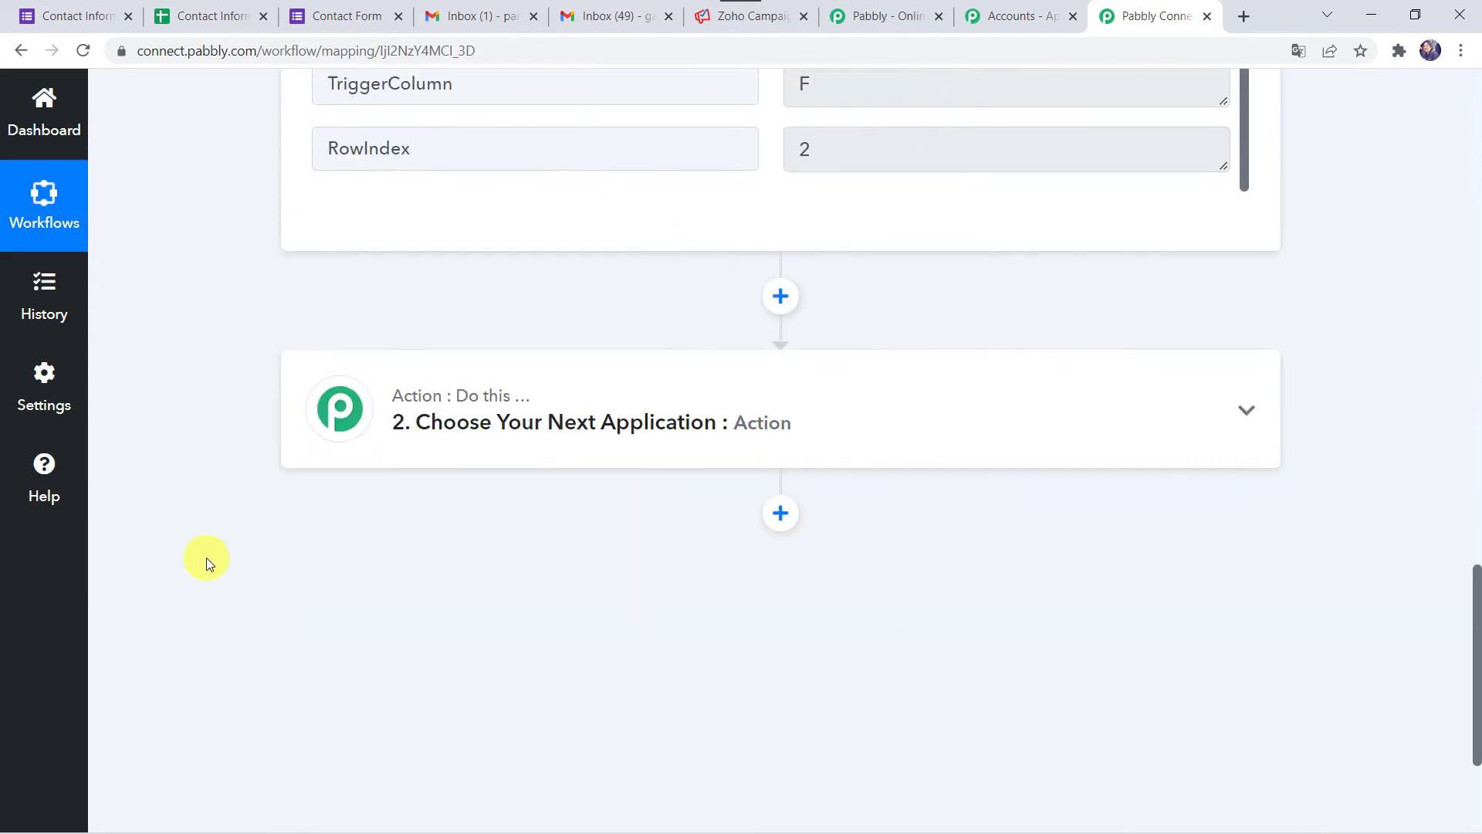
{"action": "left_click", "coordinate": [790, 393]}
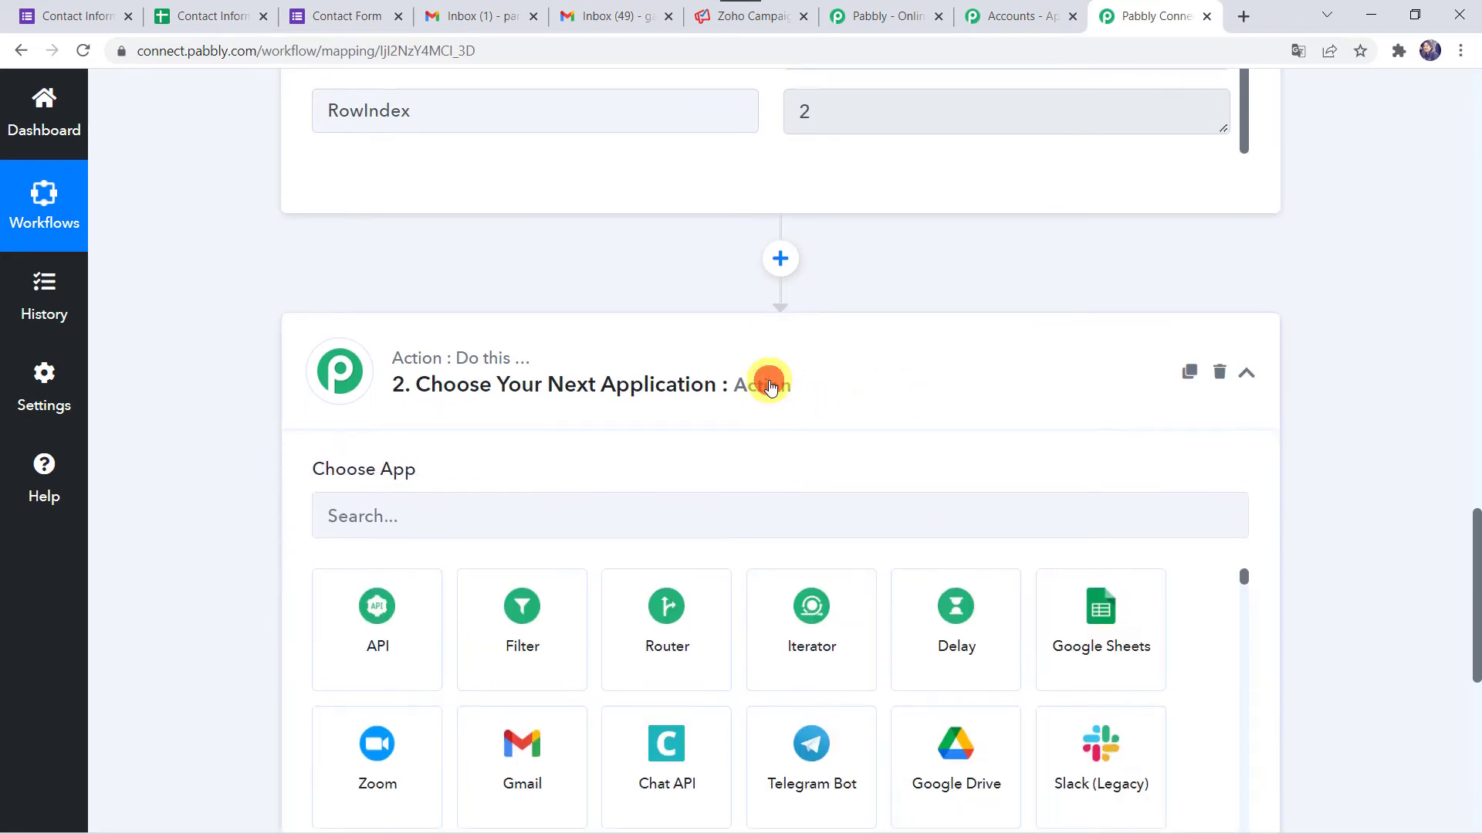
{"action": "left_click", "coordinate": [650, 292]}
{"action": "type", "text": "Zoho"}
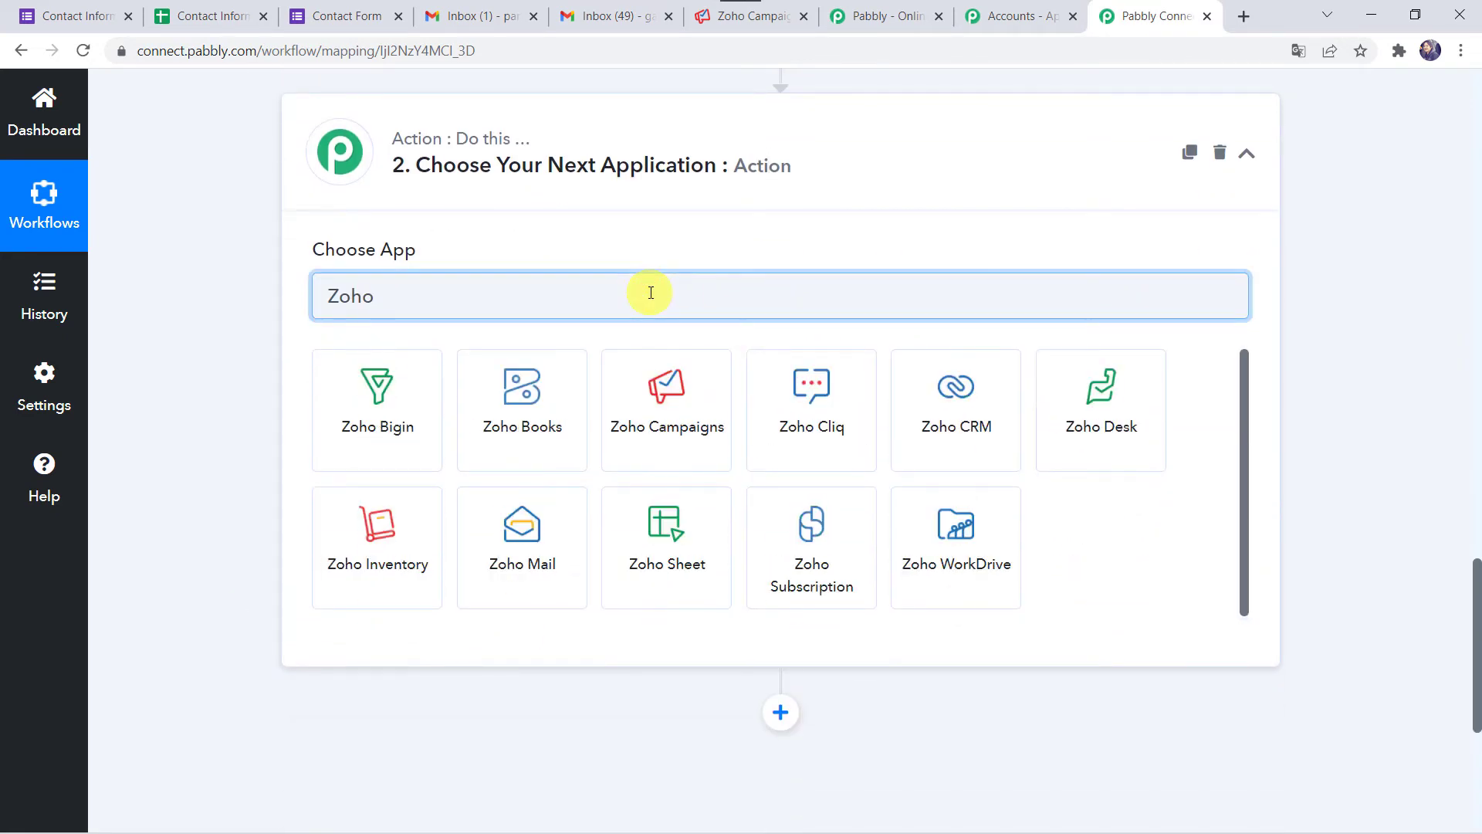
{"action": "left_click", "coordinate": [645, 459]}
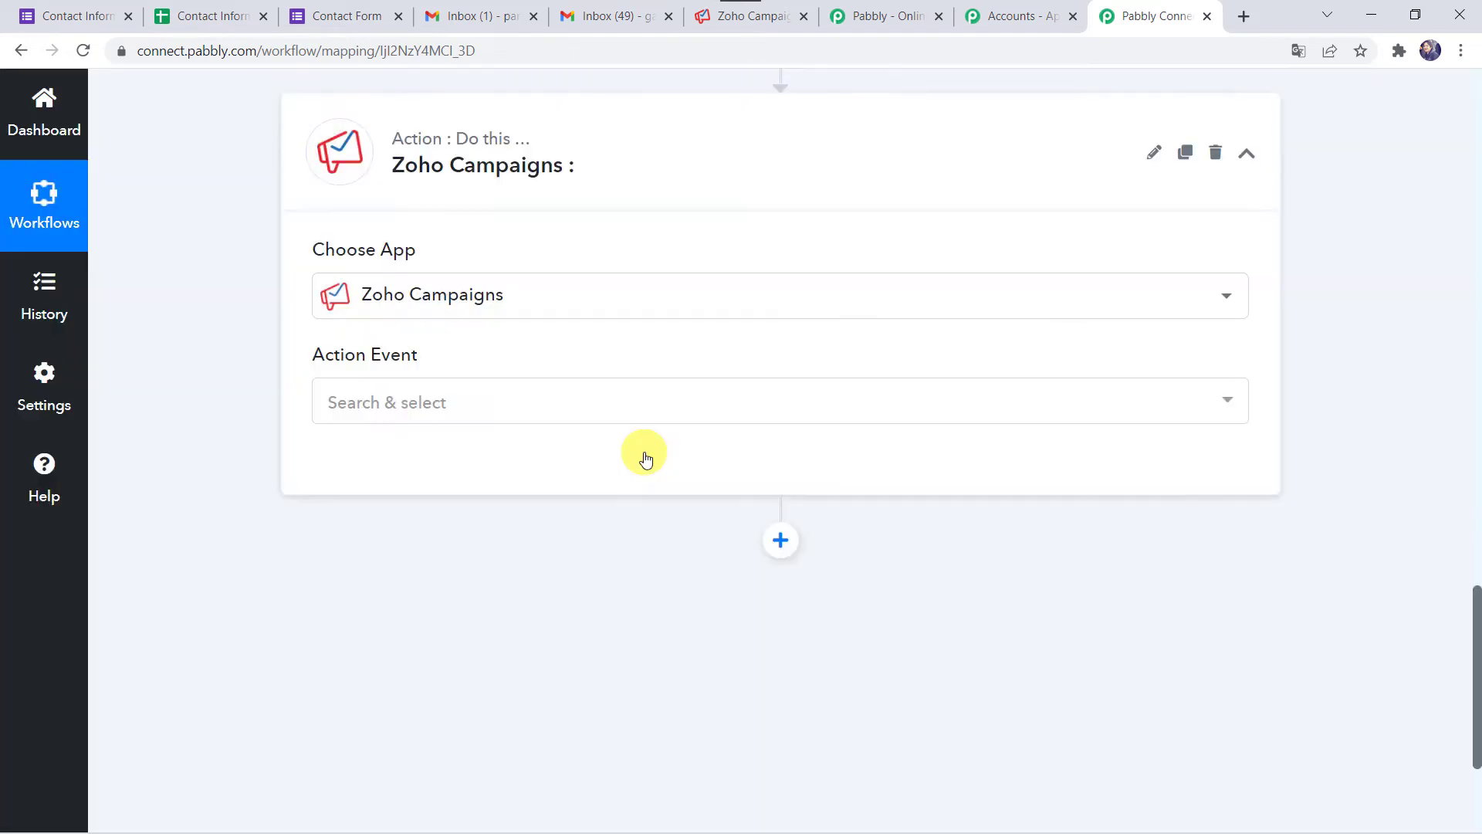
- Set the action event to Add/Update Subscriber and add a new Zoho Campaigns connection
{"action": "left_click", "coordinate": [383, 401]}
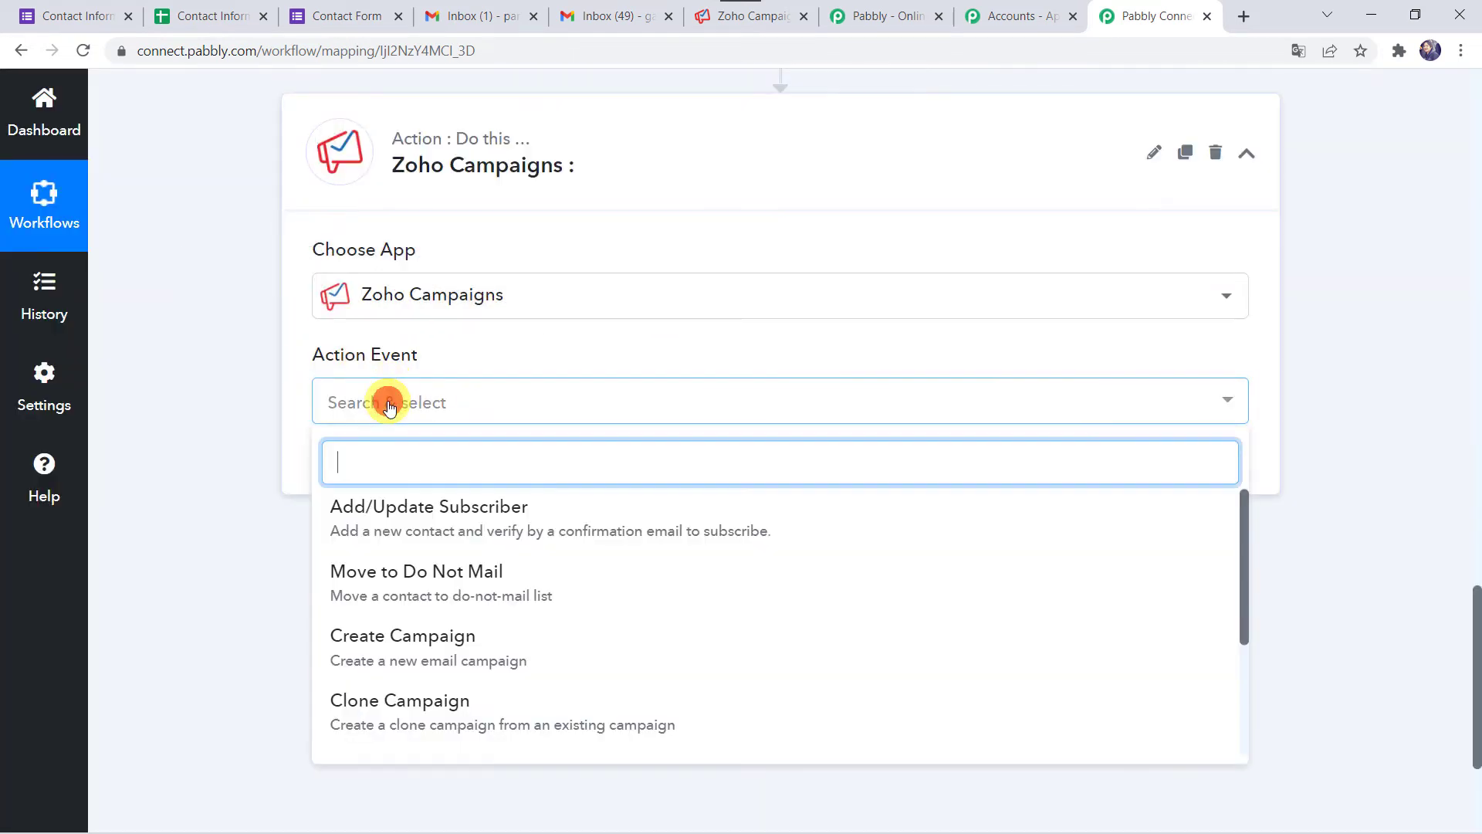
{"action": "left_click", "coordinate": [507, 507]}
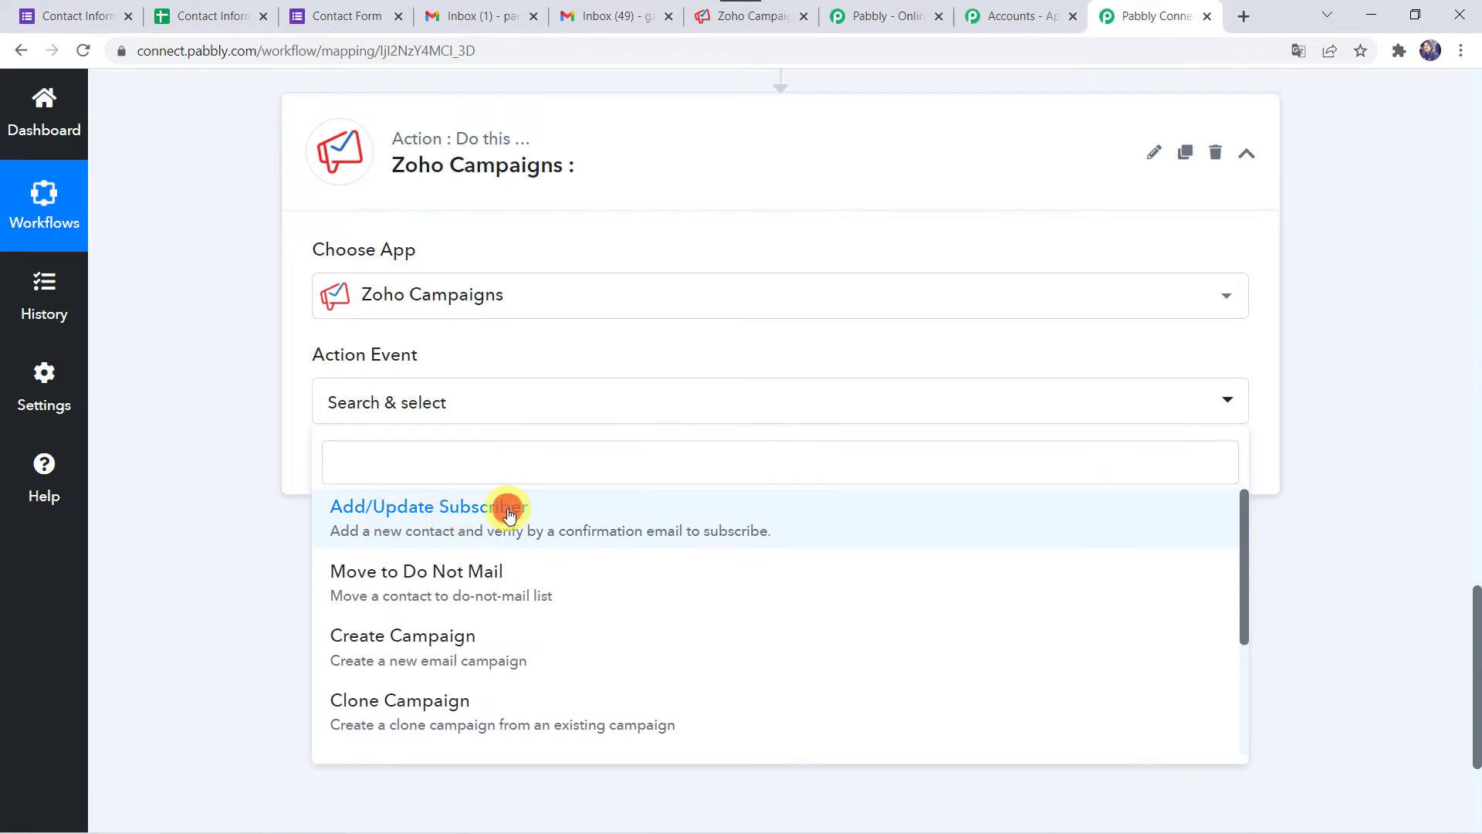
{"action": "left_click", "coordinate": [371, 464]}
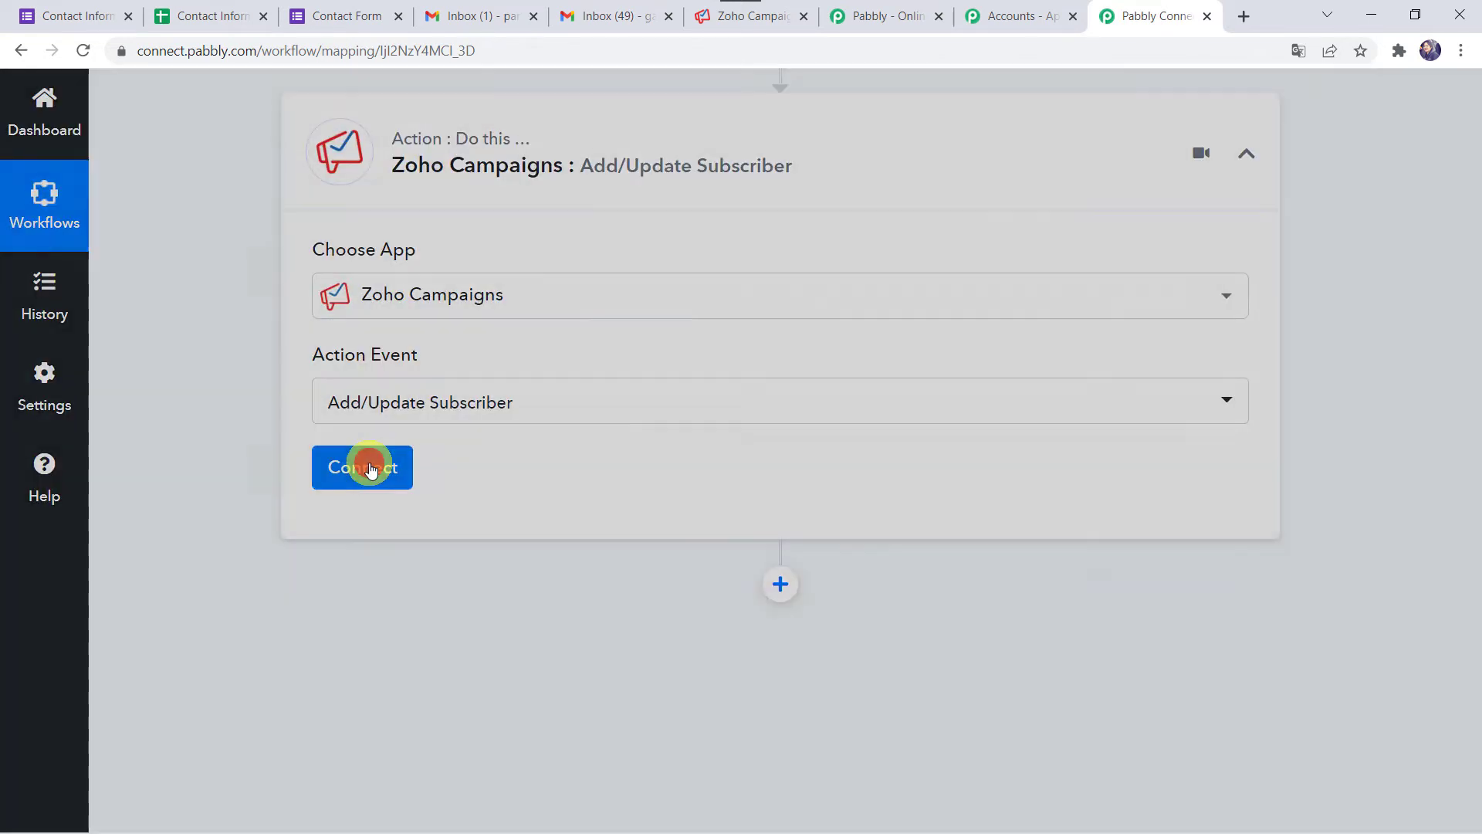
{"action": "left_click", "coordinate": [748, 319]}
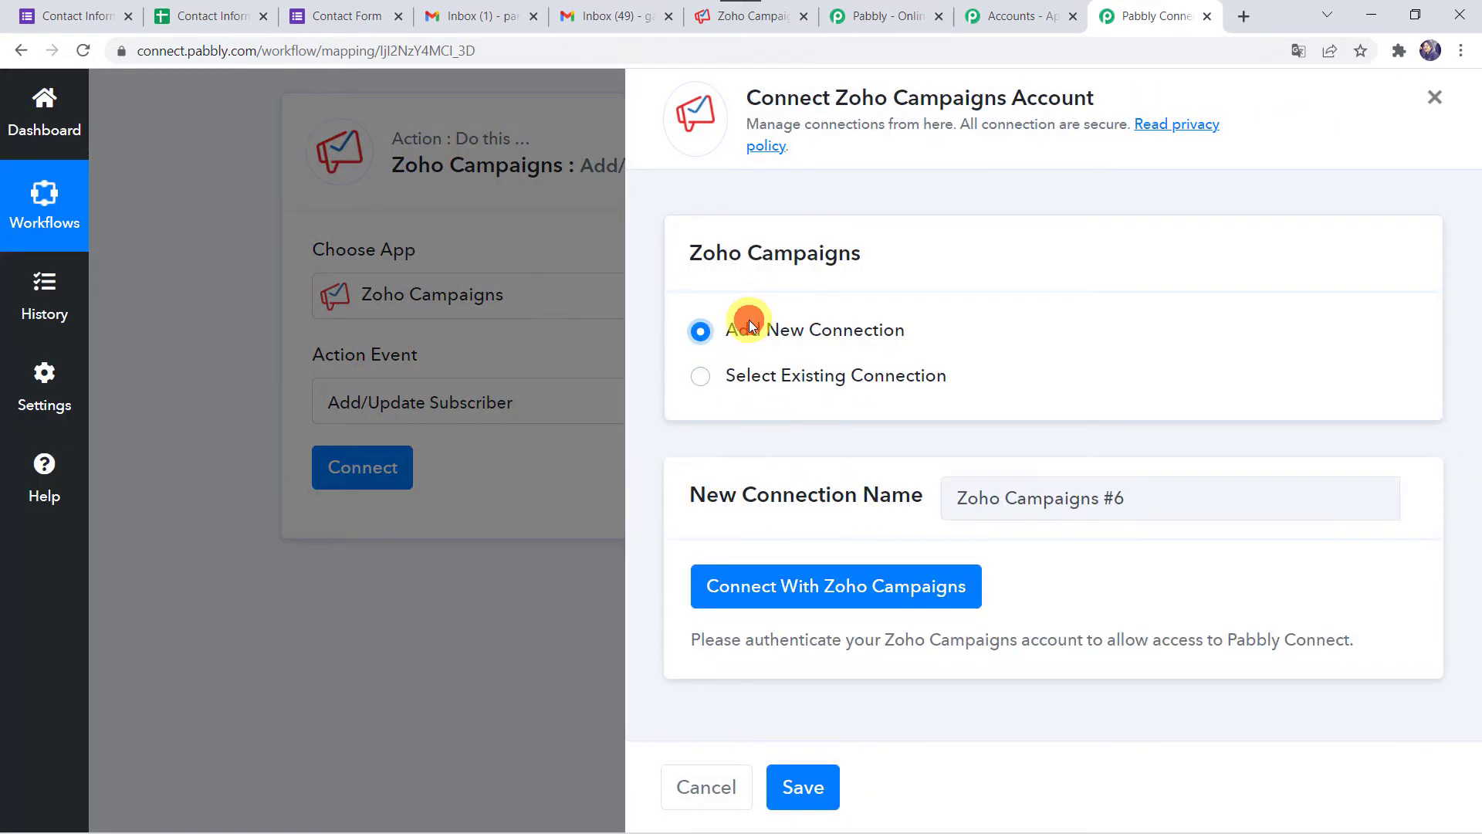
- Connect Zoho Campaigns with the zoho.com domain and accept access in the Zoho popup
{"action": "left_click", "coordinate": [864, 596]}
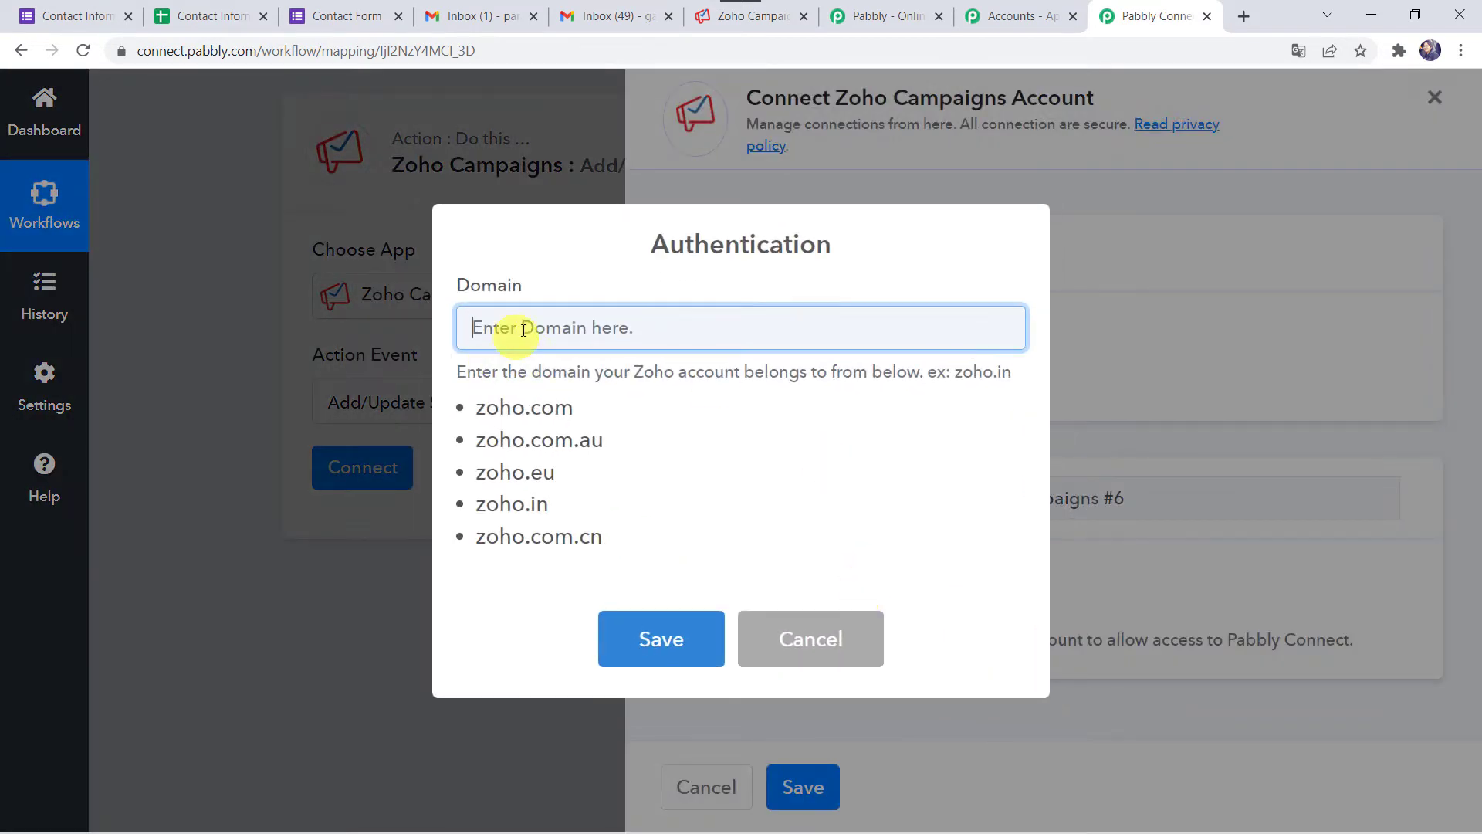
{"action": "left_click_drag", "start_coordinate": [480, 408], "coordinate": [543, 324]}
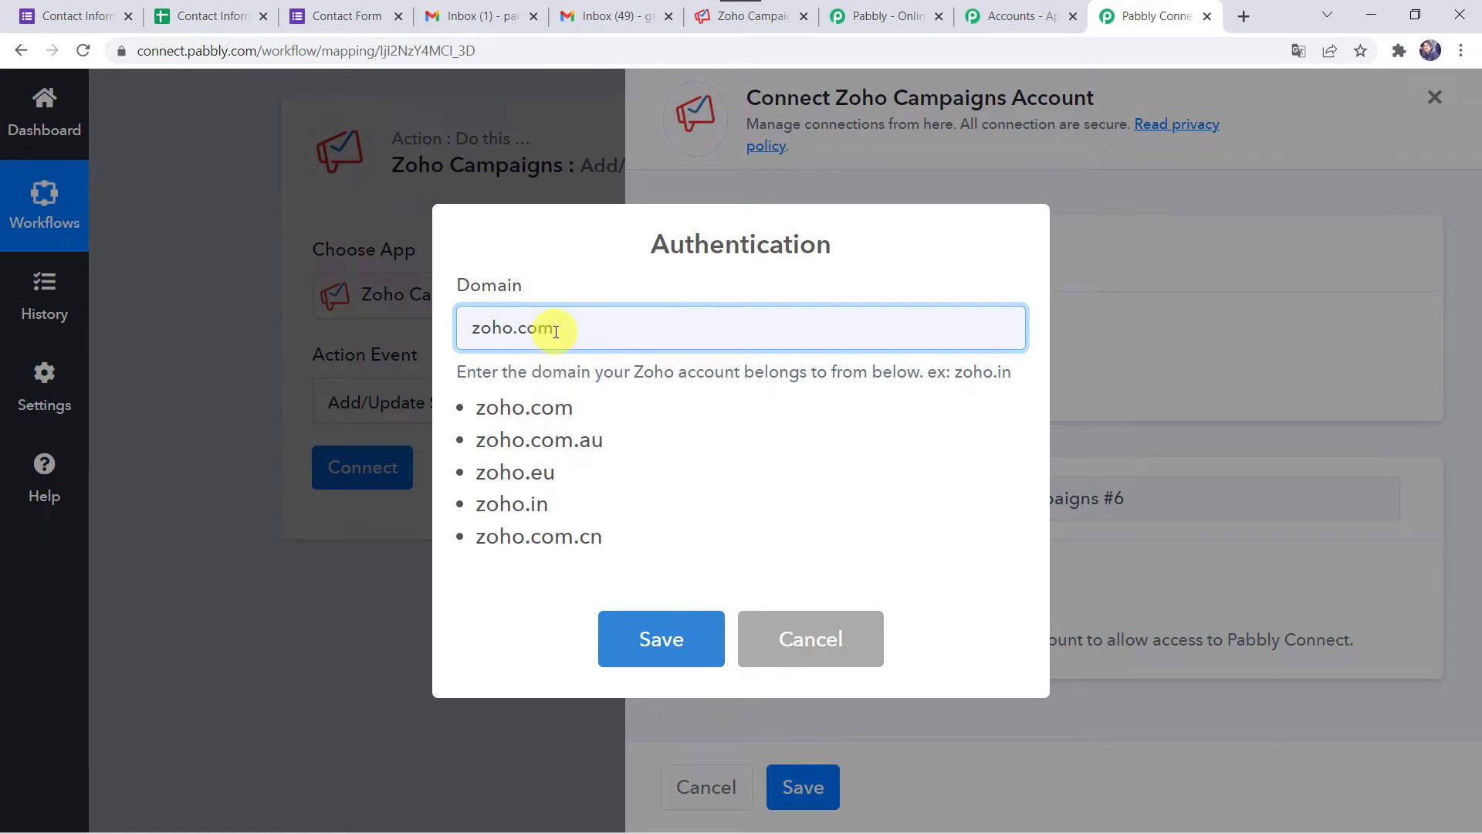
{"action": "left_click", "coordinate": [653, 635]}
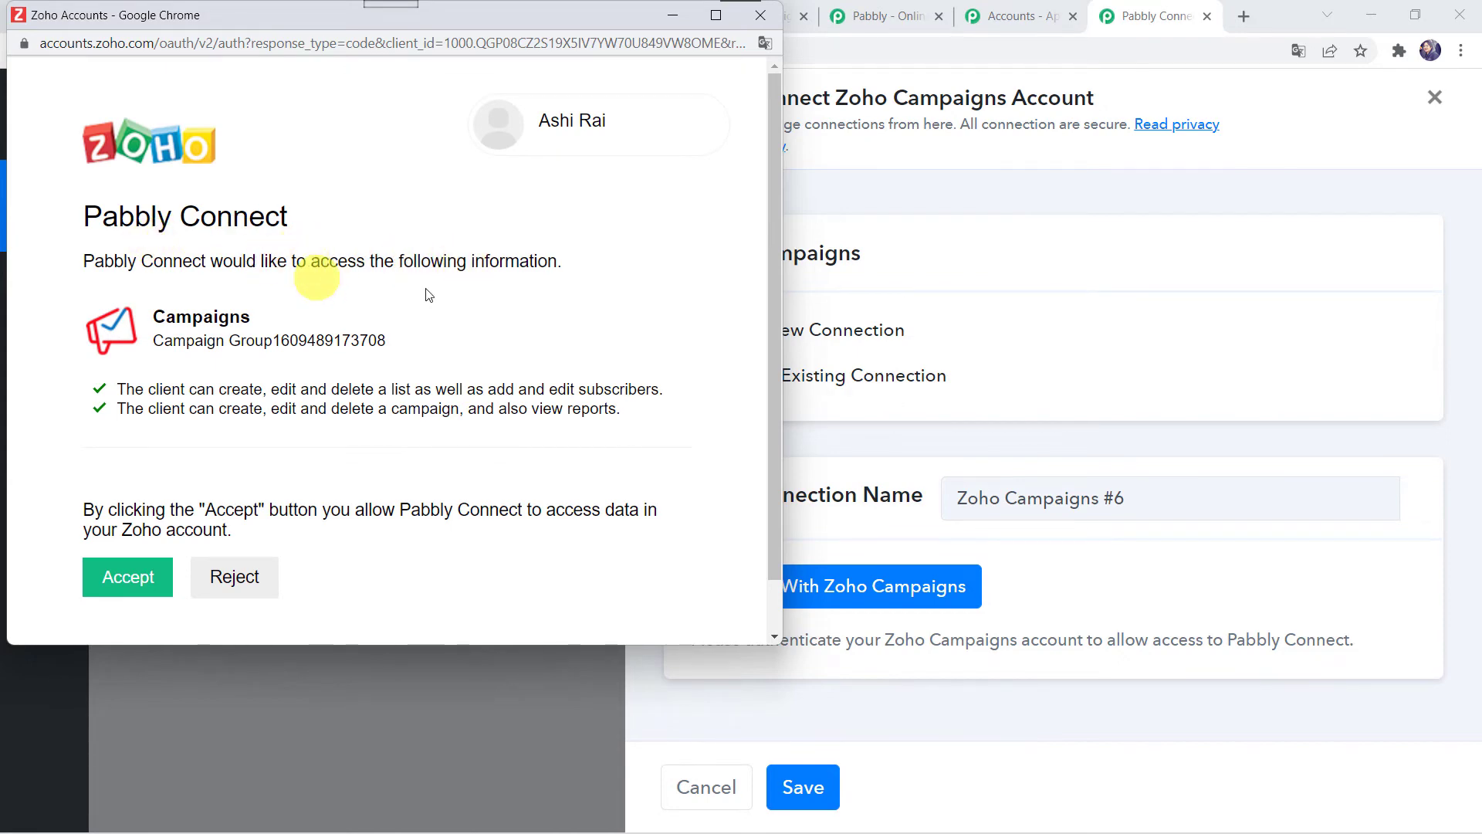
{"action": "left_click", "coordinate": [135, 578]}
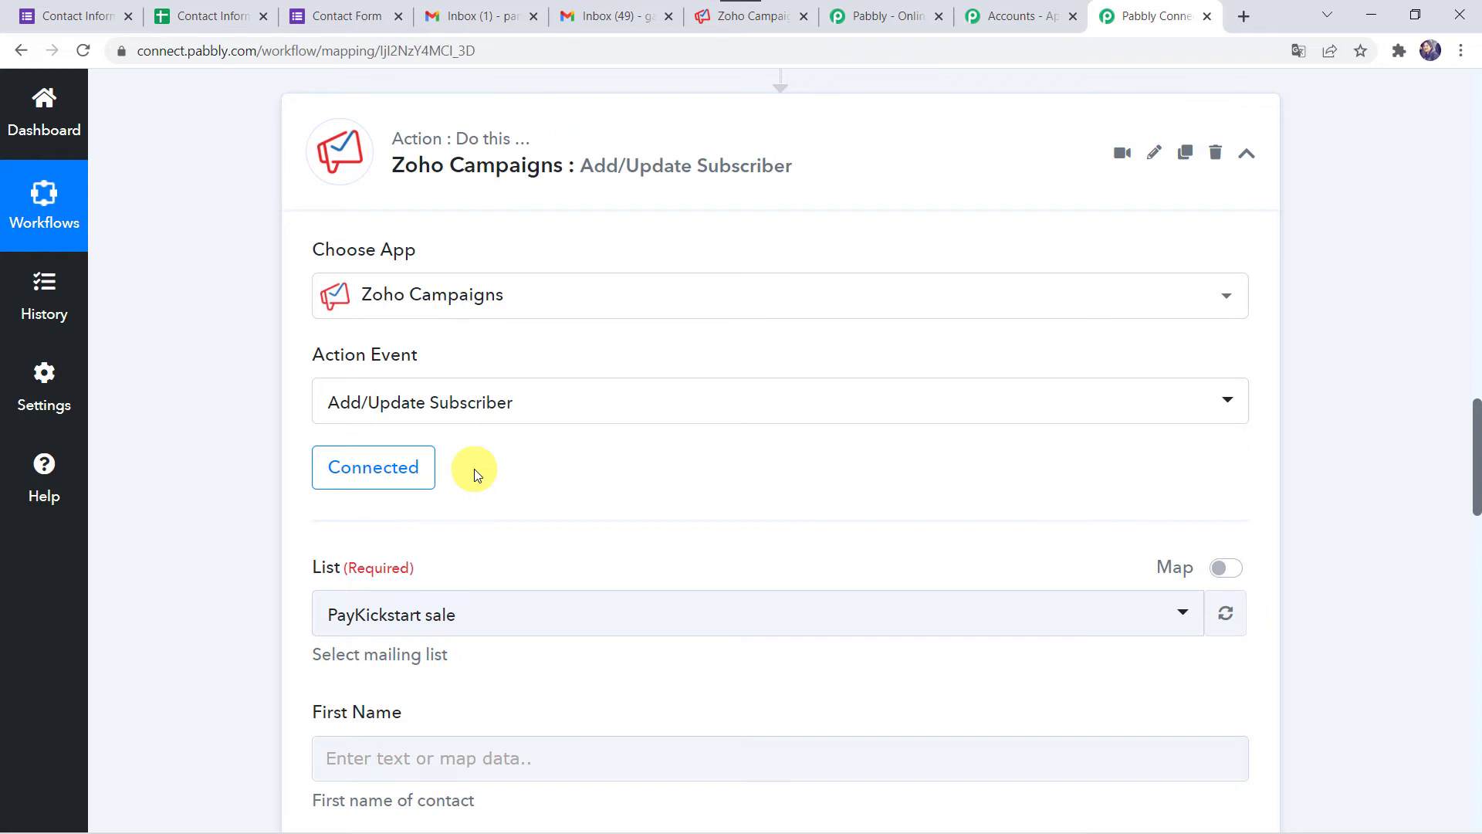
{"action": "scroll", "coordinate": [474, 469], "scroll_direction": "down", "scroll_amount": 2}
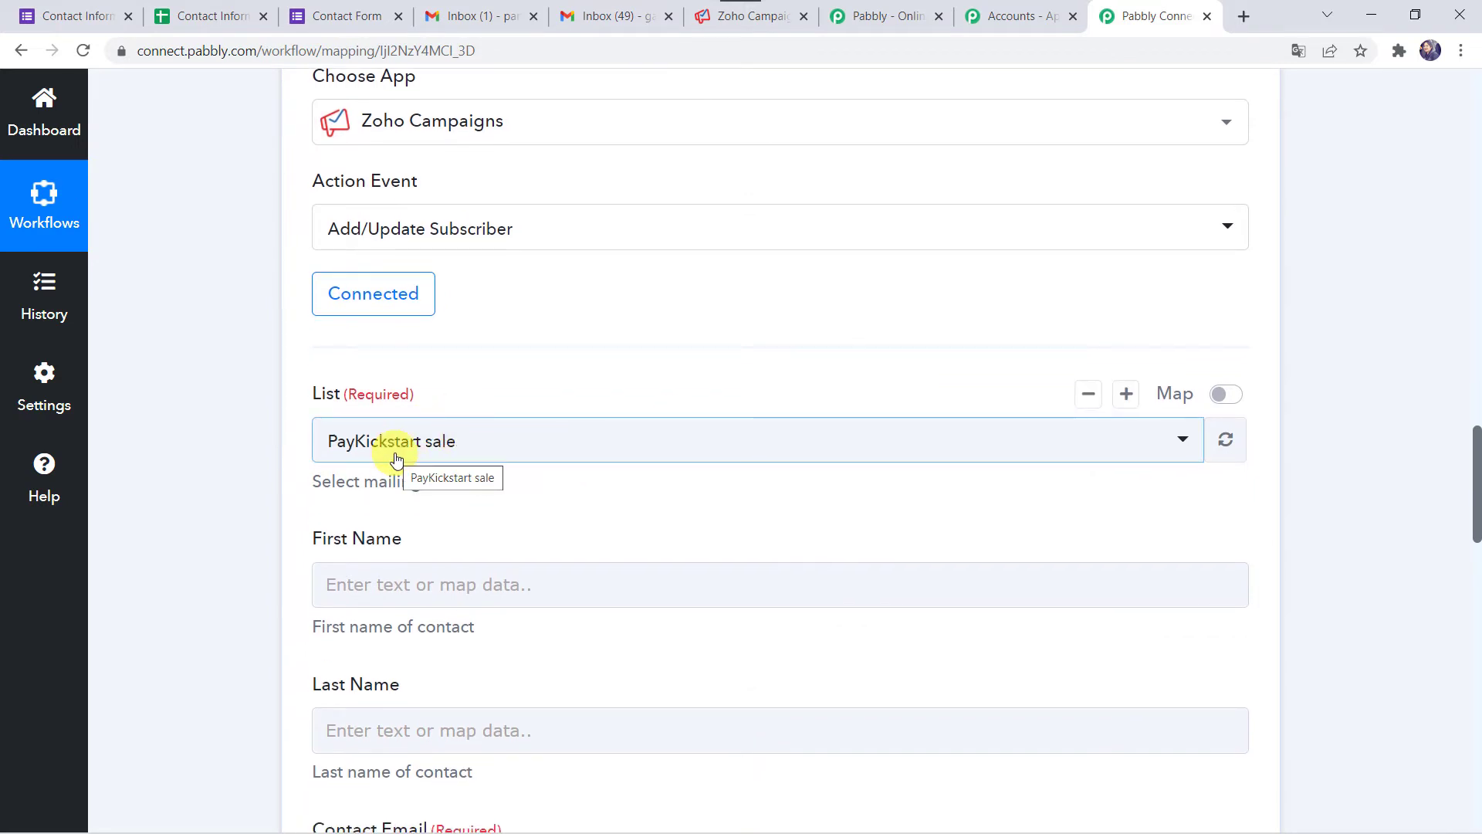
{"action": "mouse_move", "coordinate": [745, 23]}
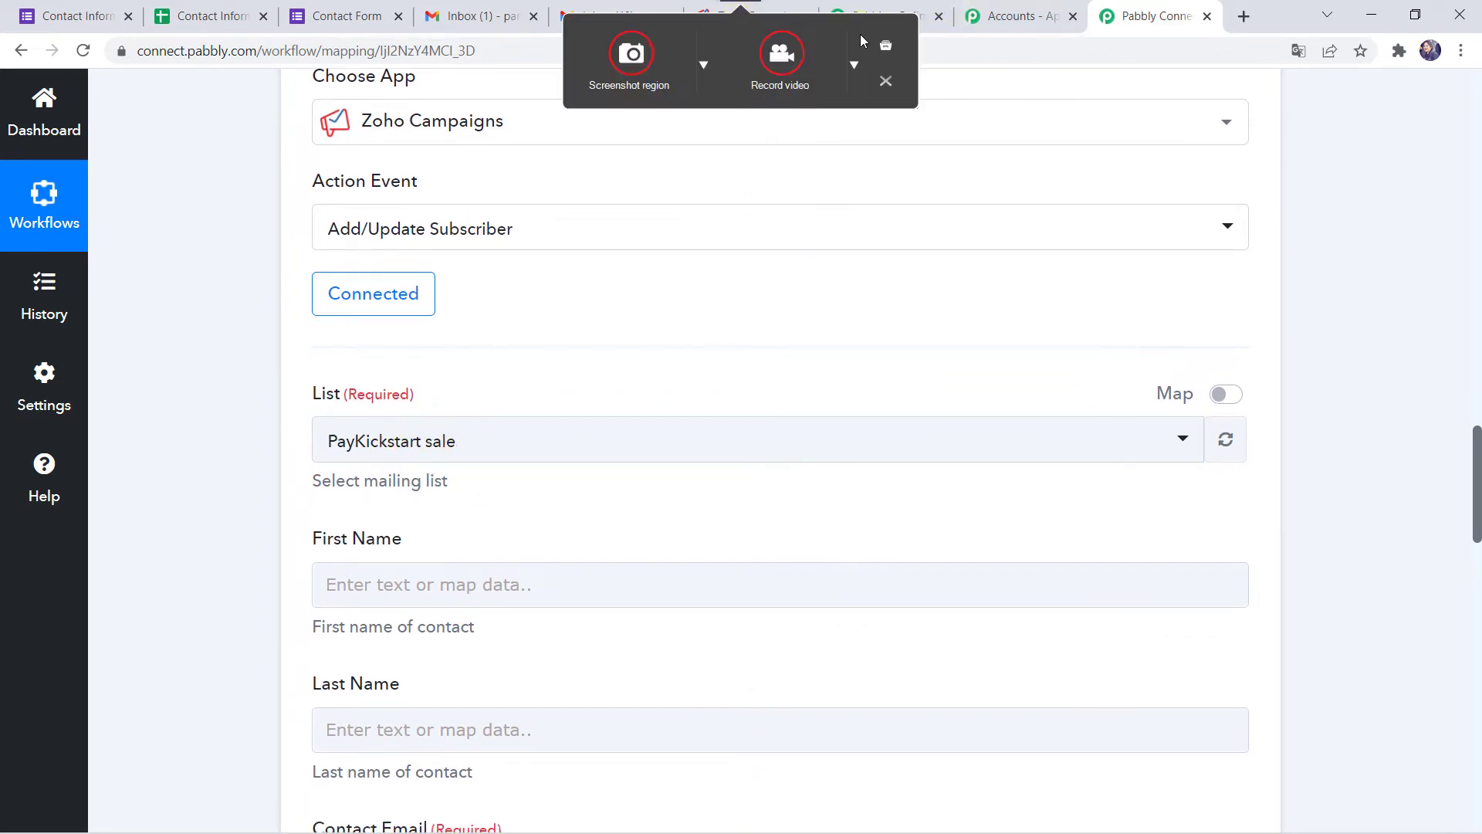
- Open the Google Forms Customers mailing list in Zoho Campaigns to see it has no contacts
{"action": "left_click", "coordinate": [772, 17]}
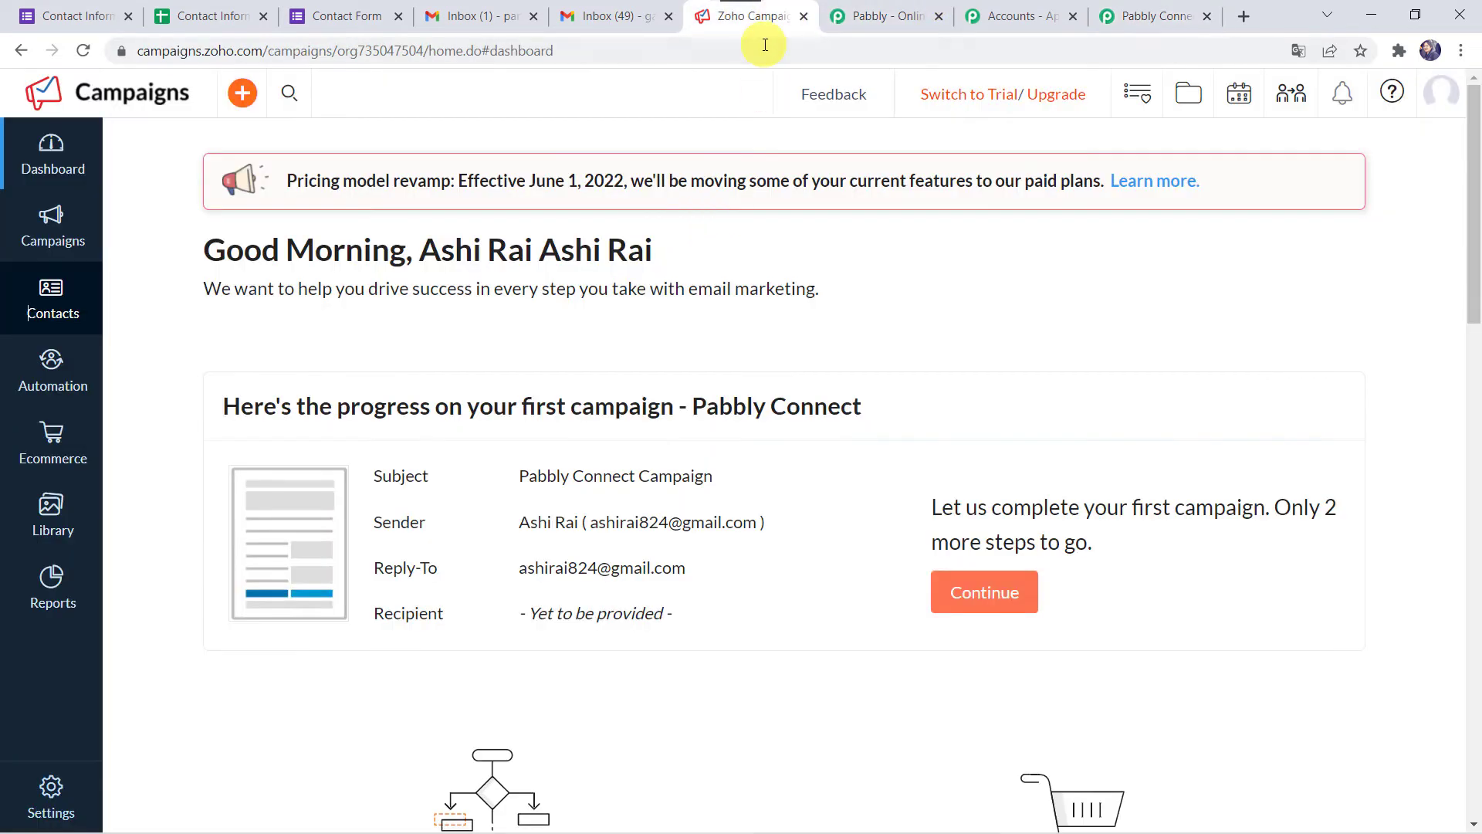
{"action": "mouse_move", "coordinate": [46, 313]}
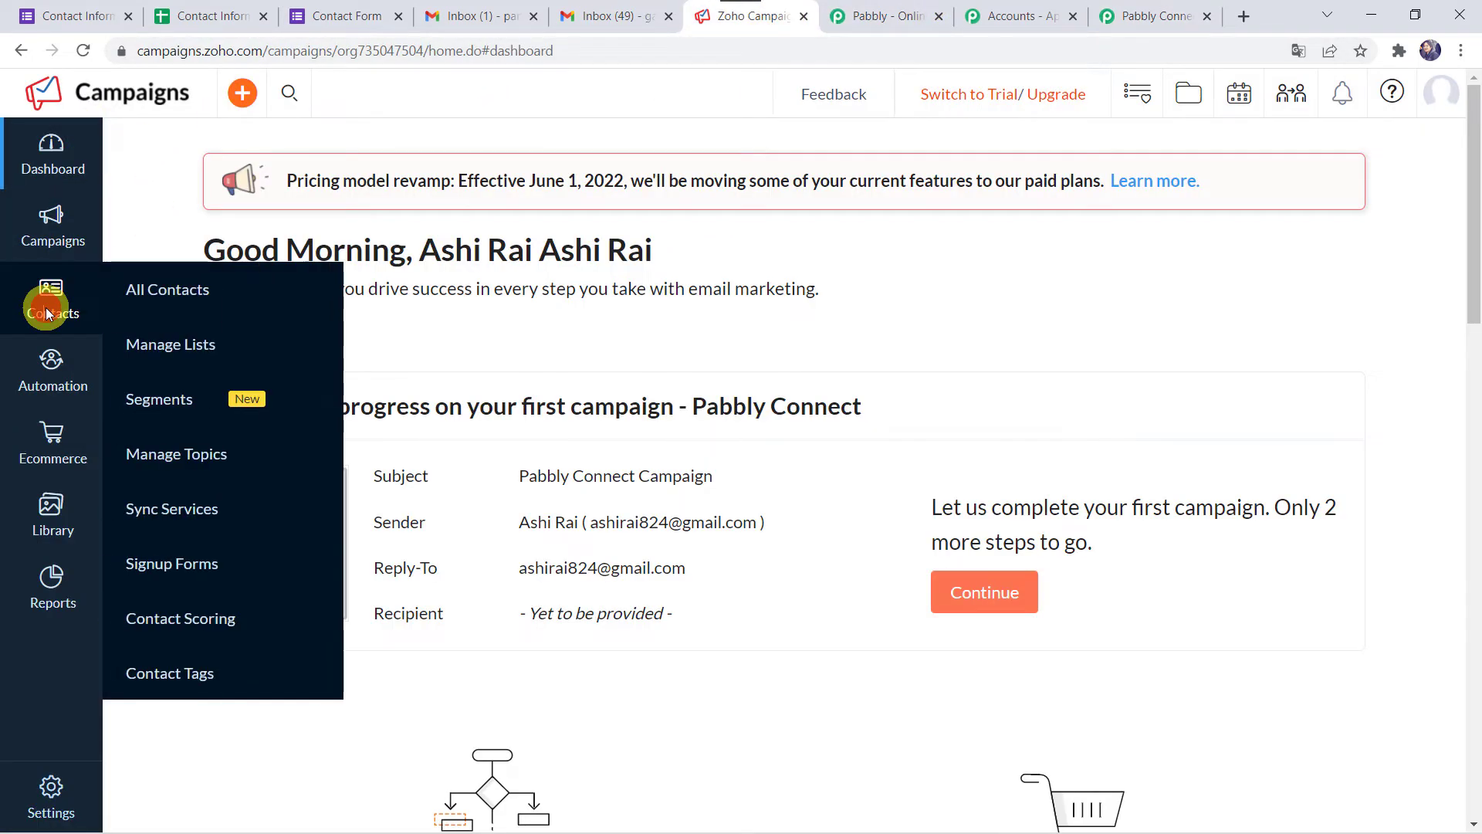
{"action": "left_click", "coordinate": [178, 347]}
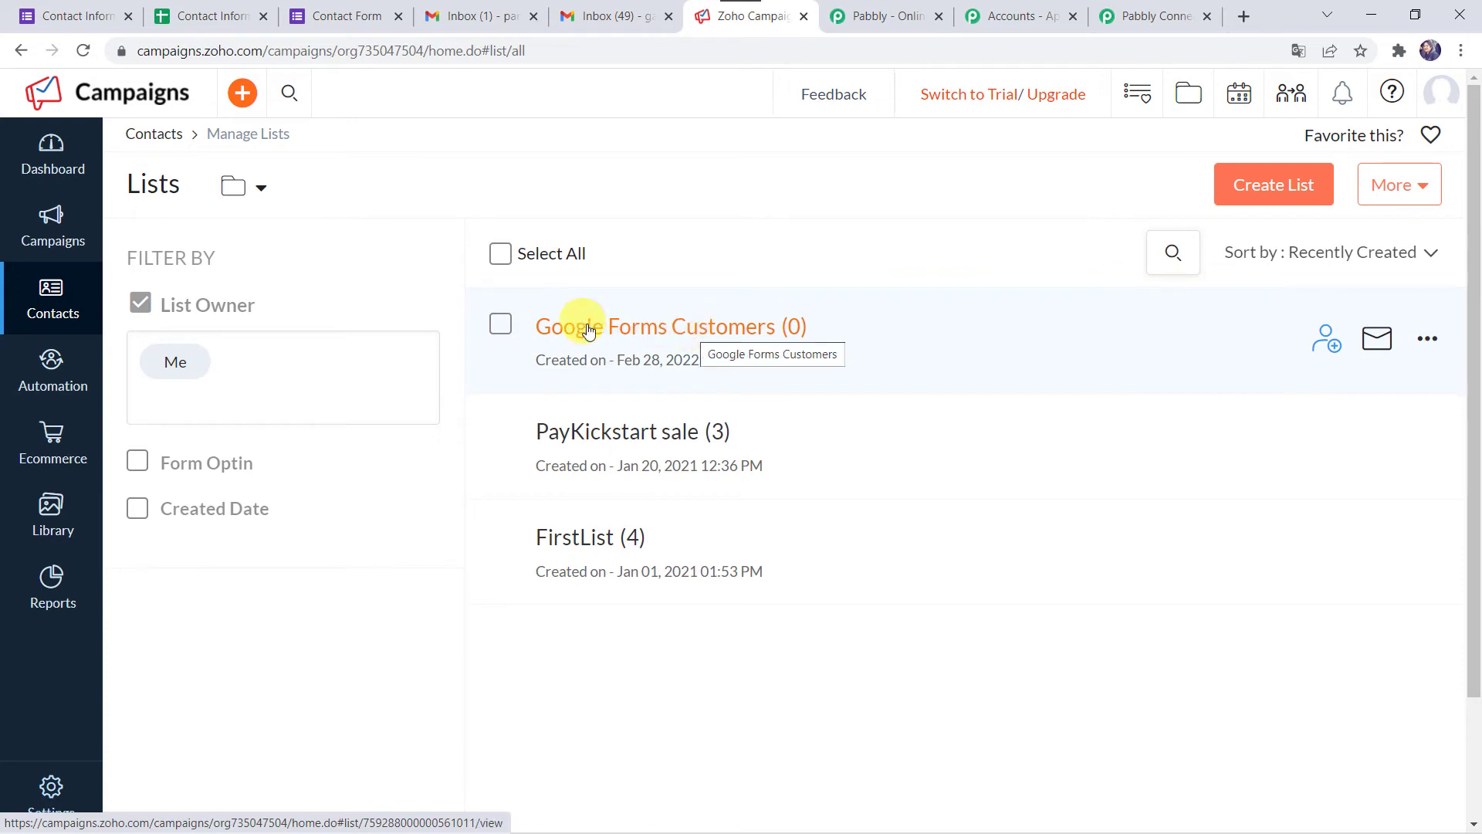
{"action": "left_click", "coordinate": [712, 332]}
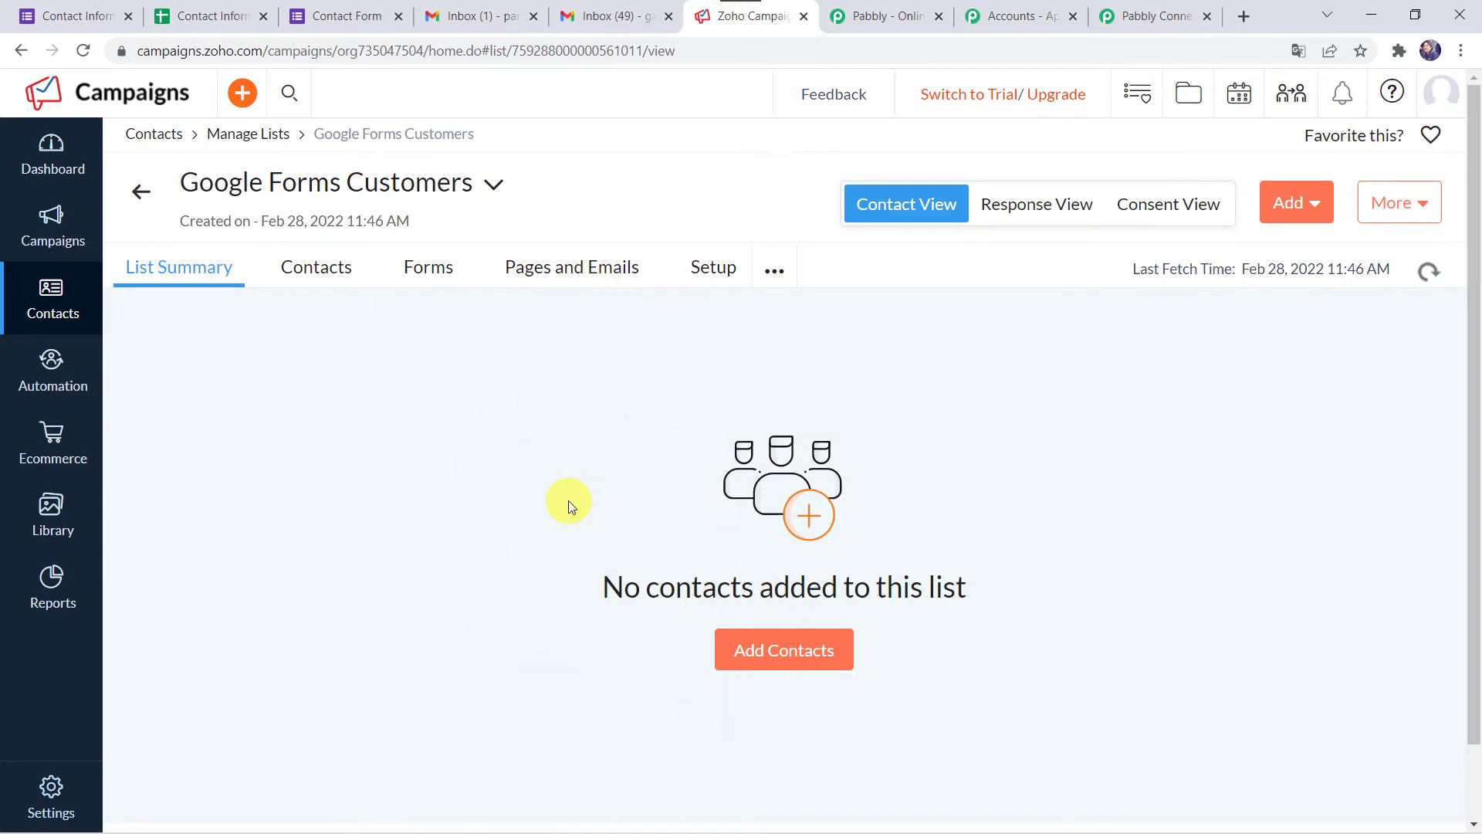
{"action": "left_click", "coordinate": [1141, 12]}
- Set the subscriber List field to Google Forms Customers
{"action": "left_click", "coordinate": [481, 440]}
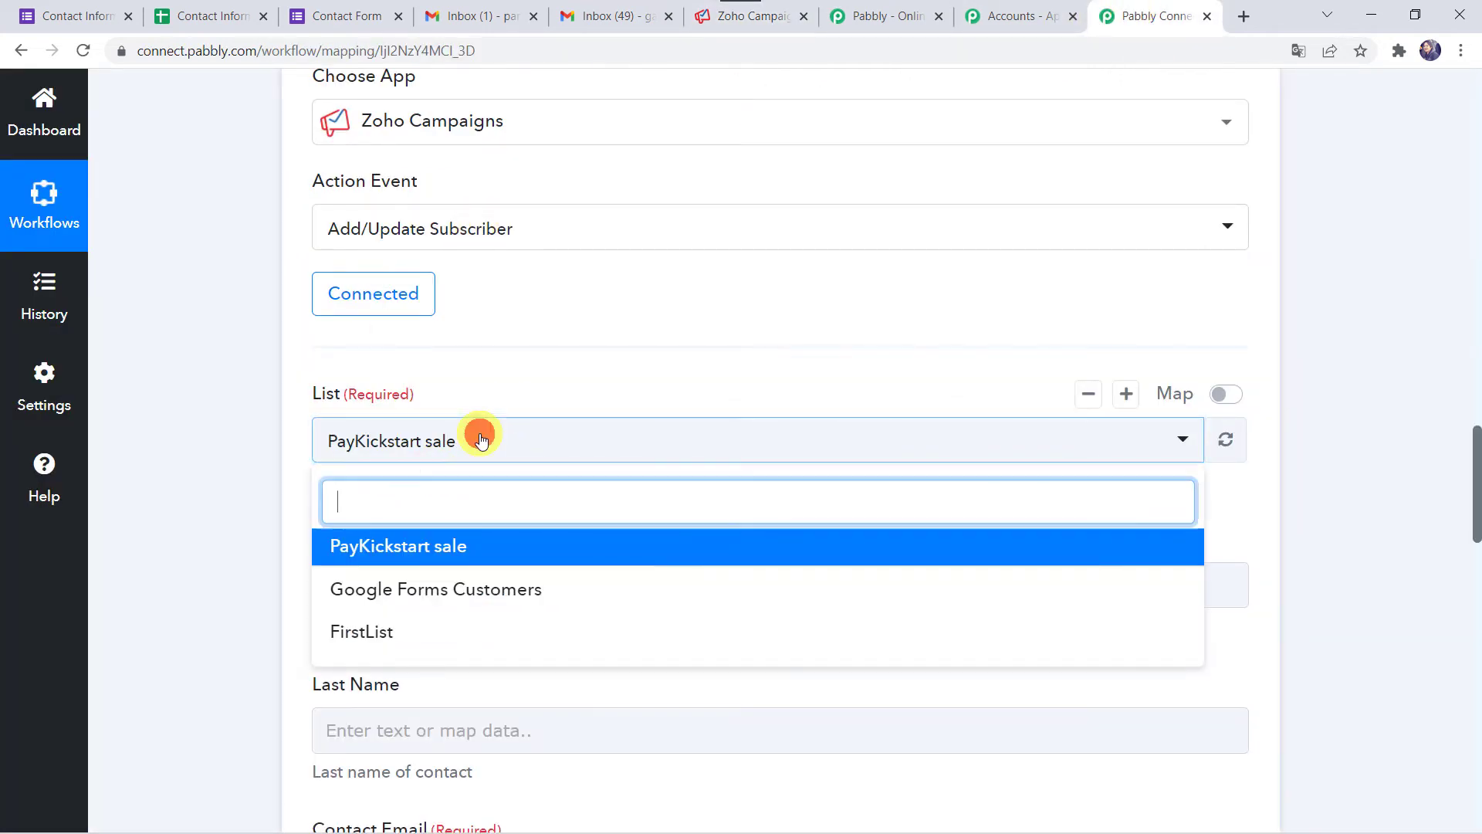
{"action": "left_click", "coordinate": [476, 591]}
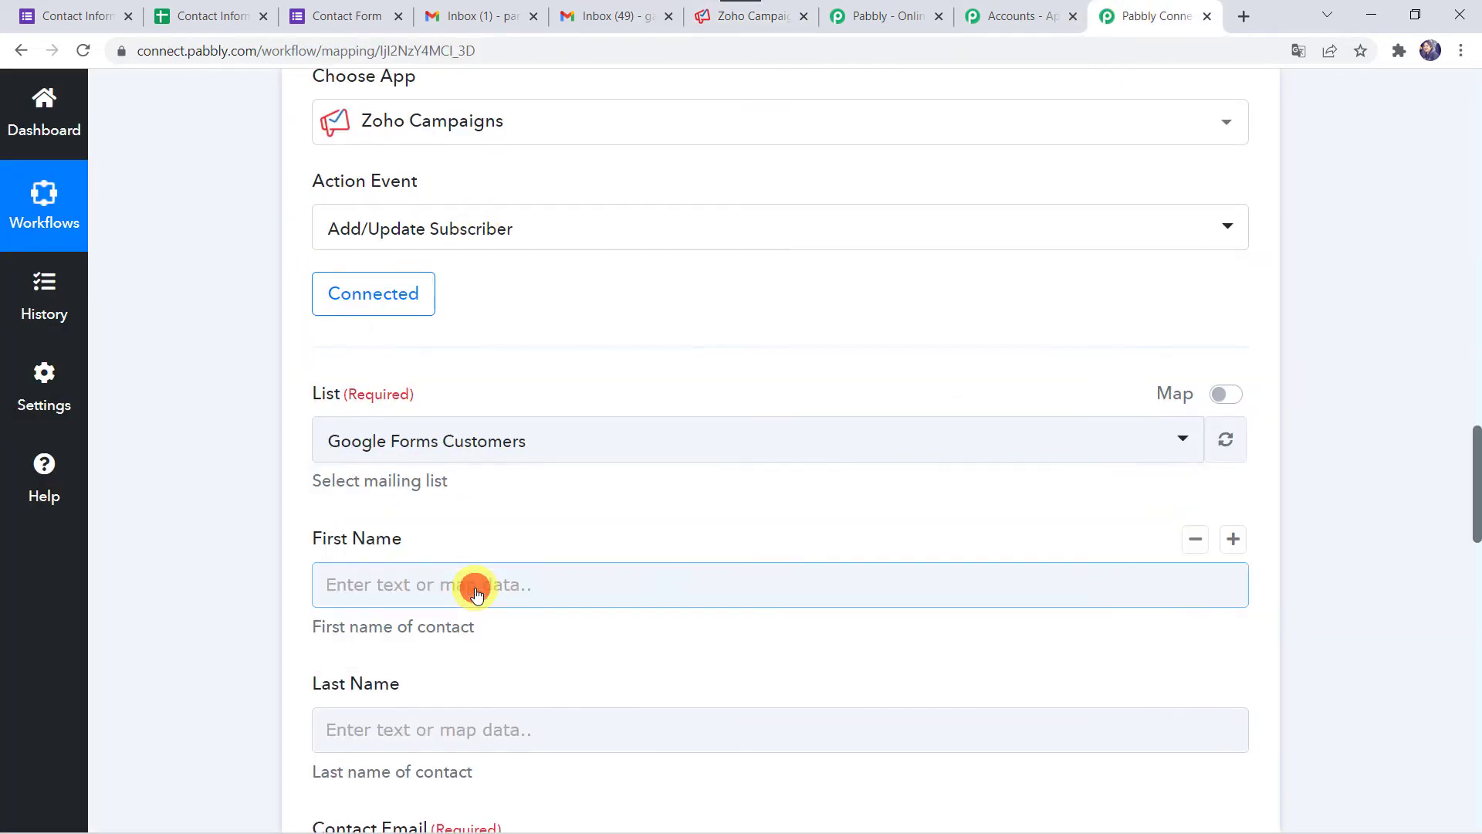
{"action": "scroll", "coordinate": [475, 586], "scroll_direction": "down", "scroll_amount": 3}
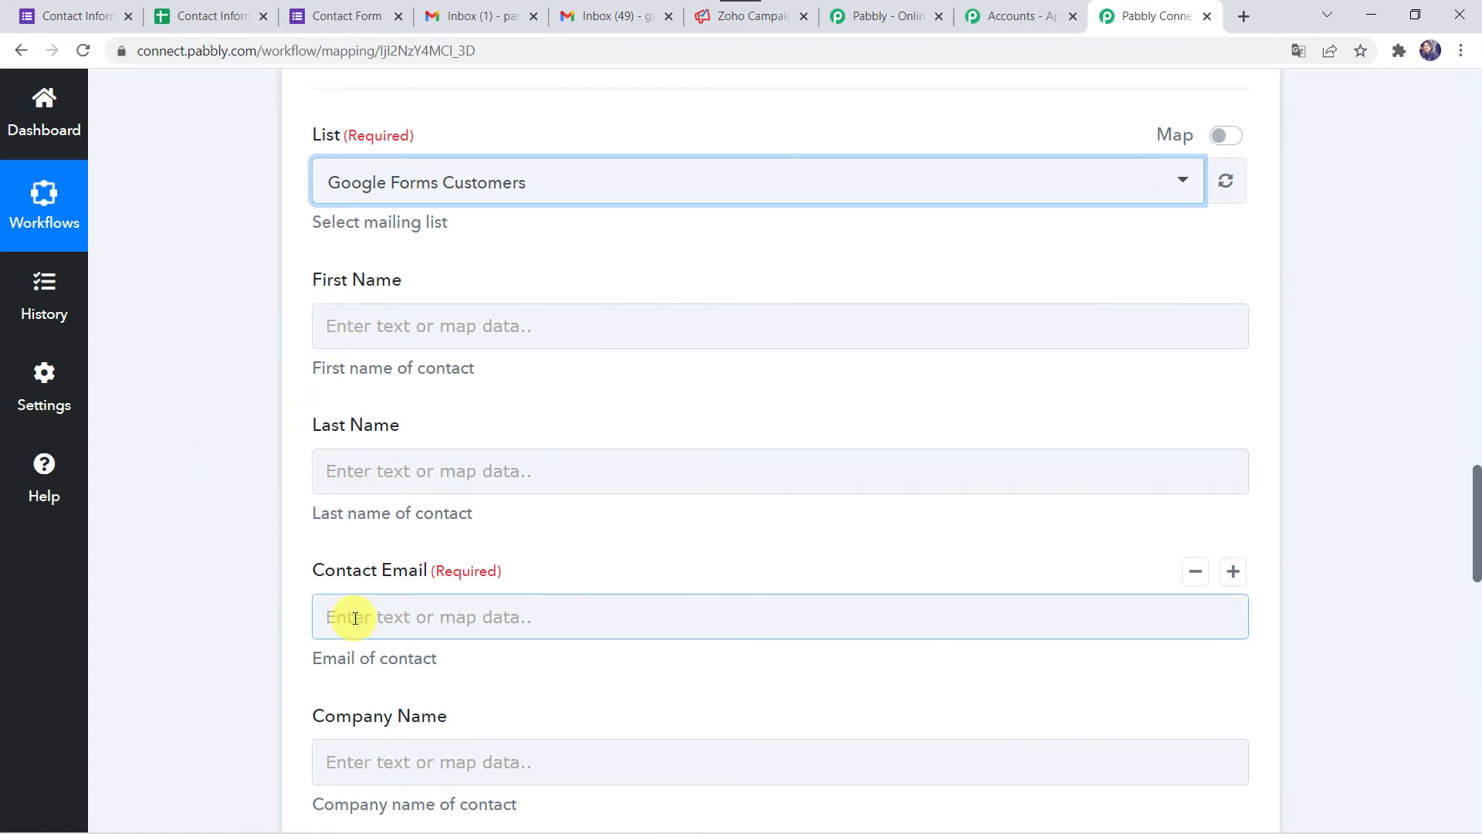
{"action": "scroll", "coordinate": [237, 271], "scroll_direction": "up", "scroll_amount": 20}
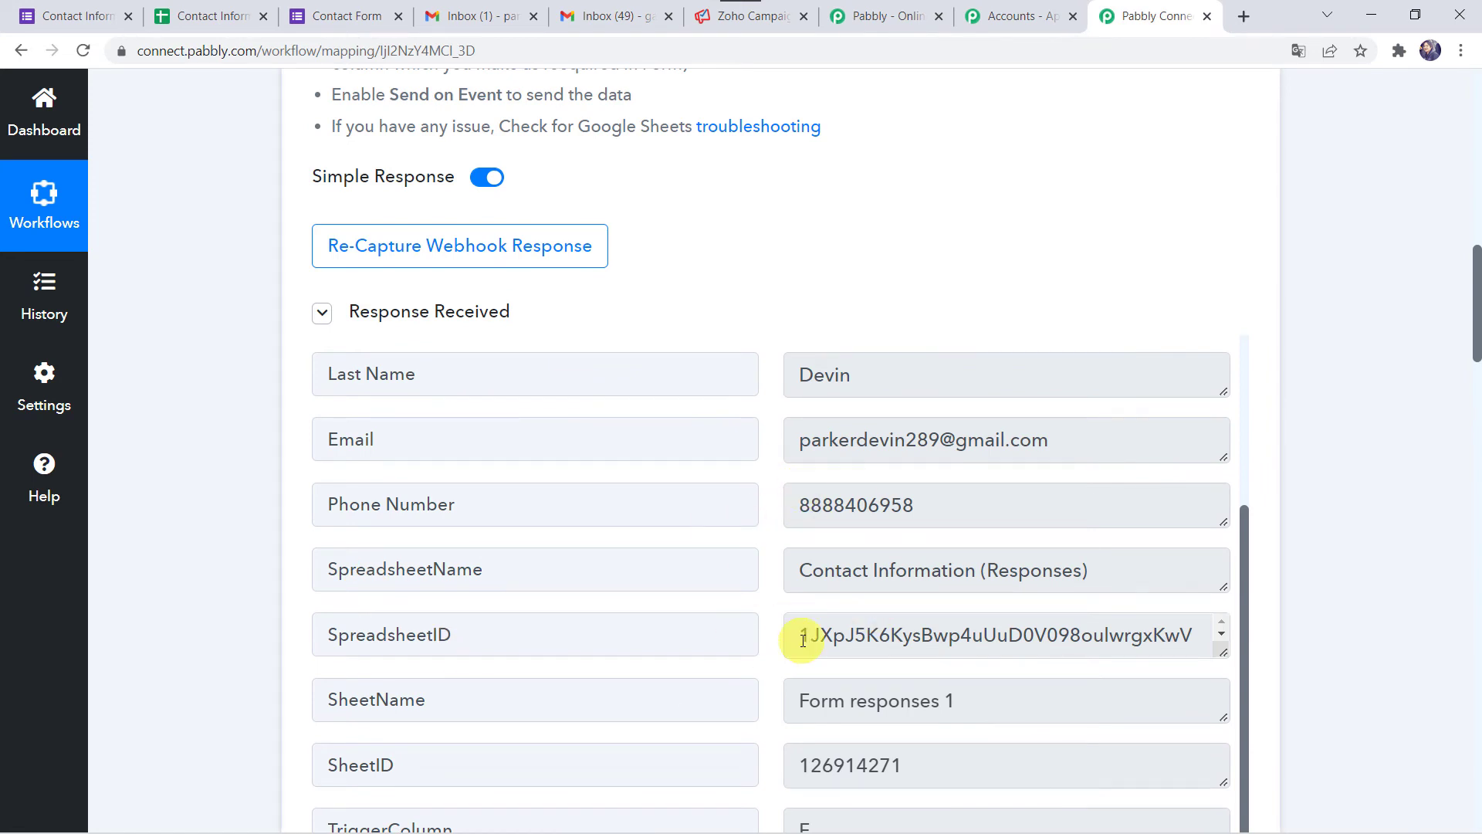
{"action": "scroll", "coordinate": [886, 536], "scroll_direction": "up", "scroll_amount": 3}
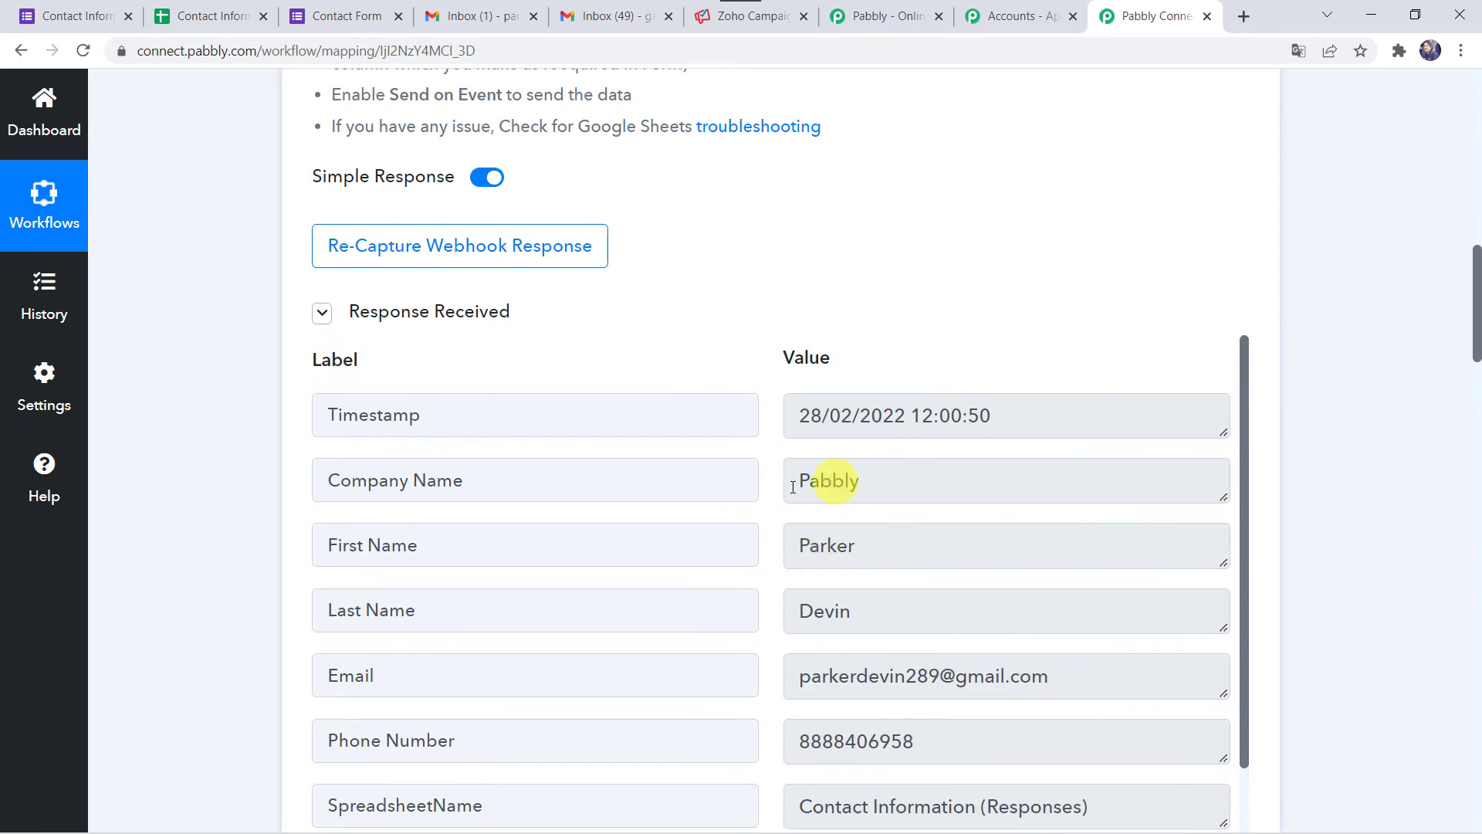
{"action": "scroll", "coordinate": [197, 673], "scroll_direction": "down", "scroll_amount": 15}
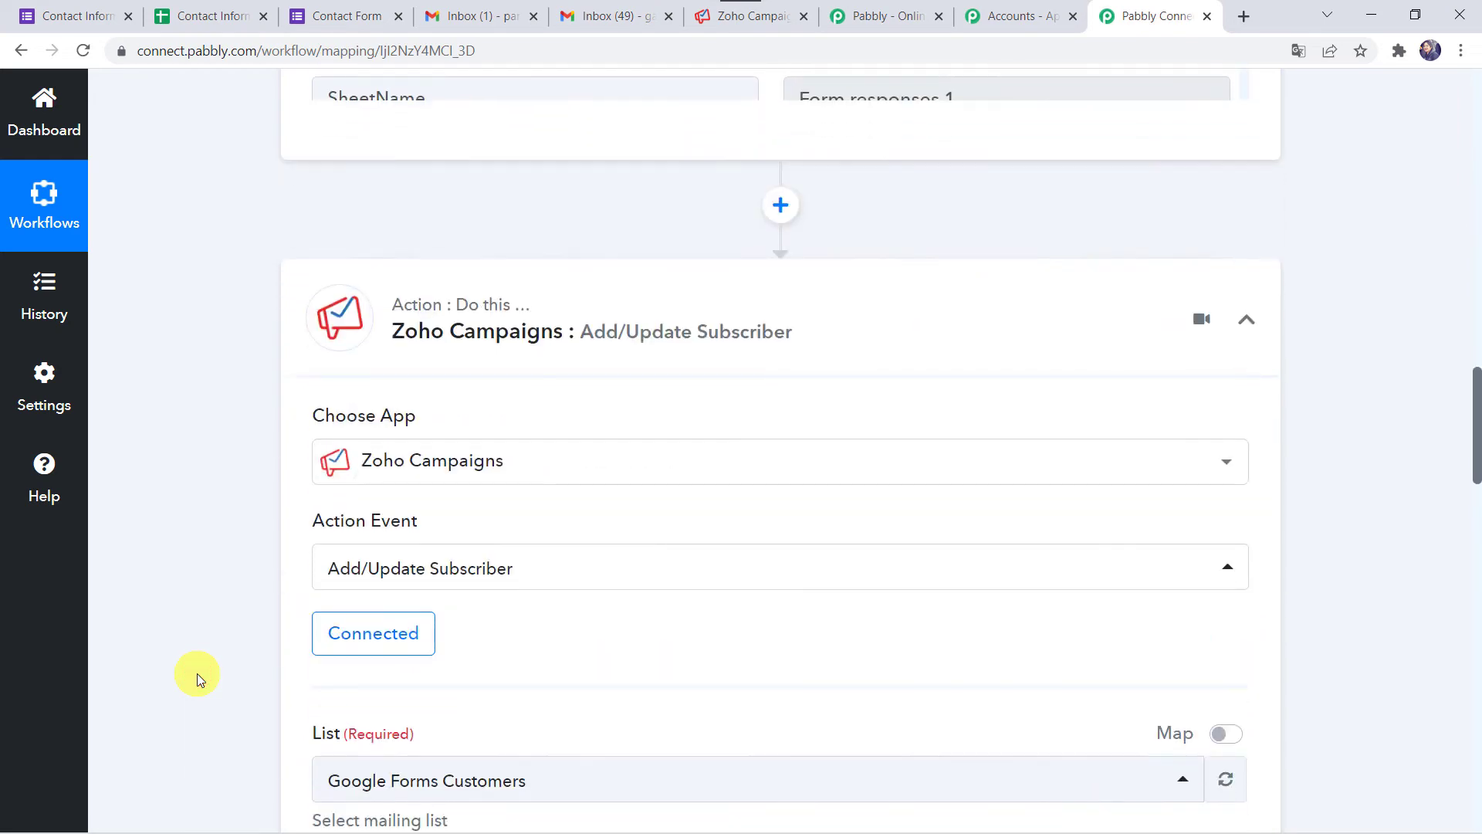
- Map First Name, Last Name and Contact Email to the form response's name and email answers
{"action": "left_click", "coordinate": [370, 318]}
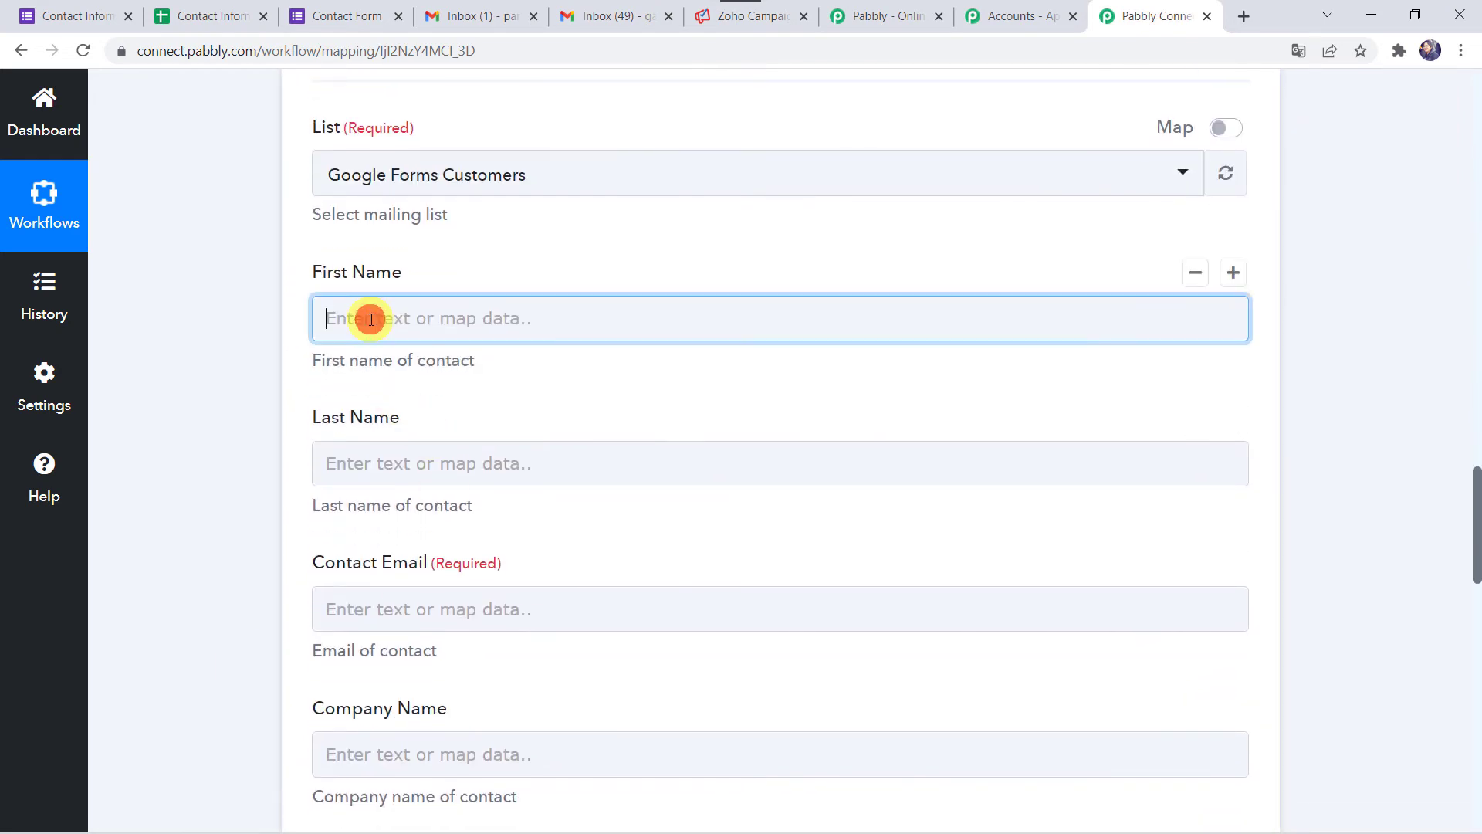
{"action": "left_click", "coordinate": [461, 531]}
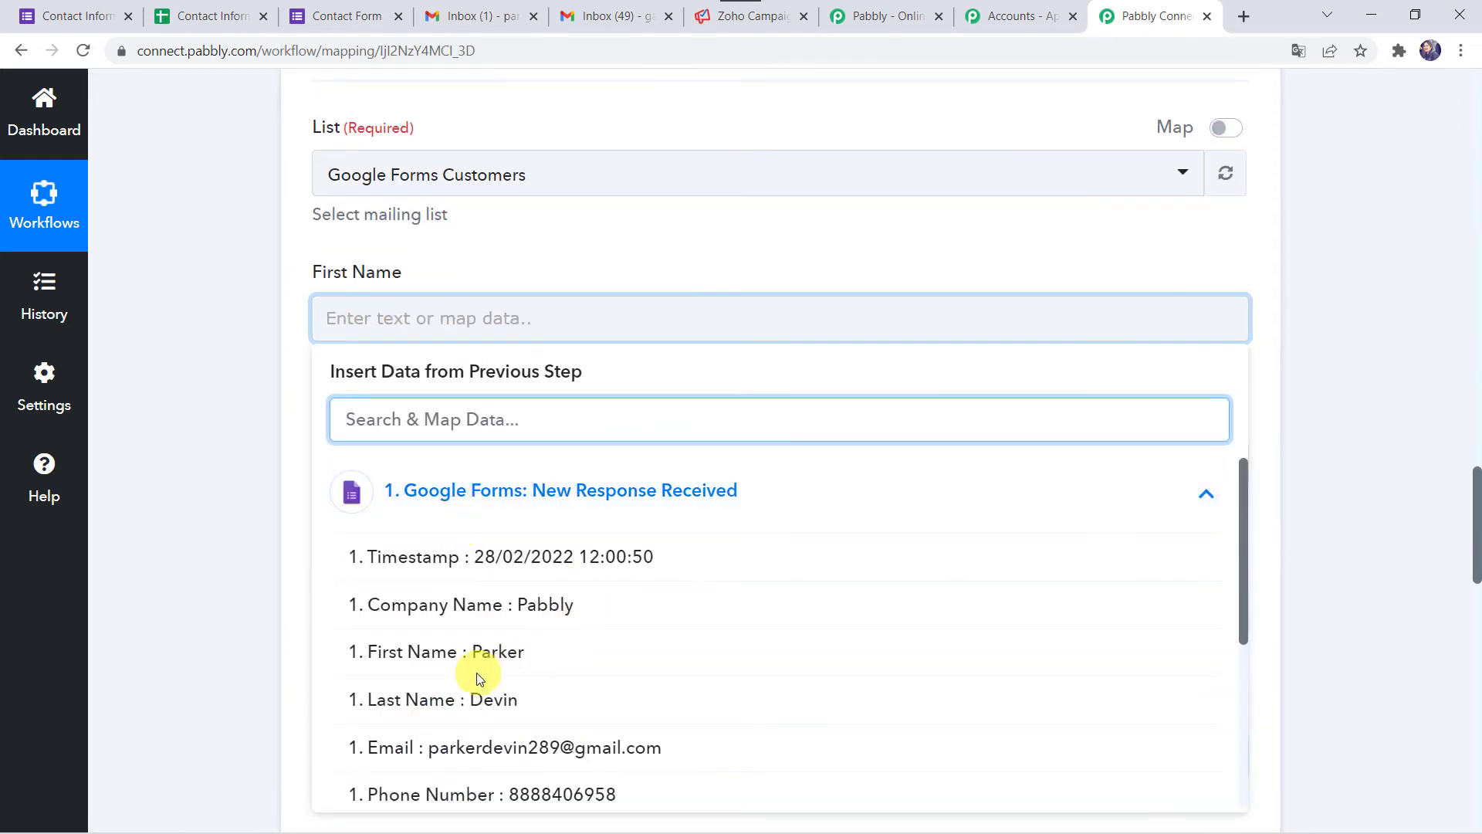
{"action": "left_click", "coordinate": [430, 663]}
{"action": "scroll", "coordinate": [159, 499], "scroll_direction": "down", "scroll_amount": 4}
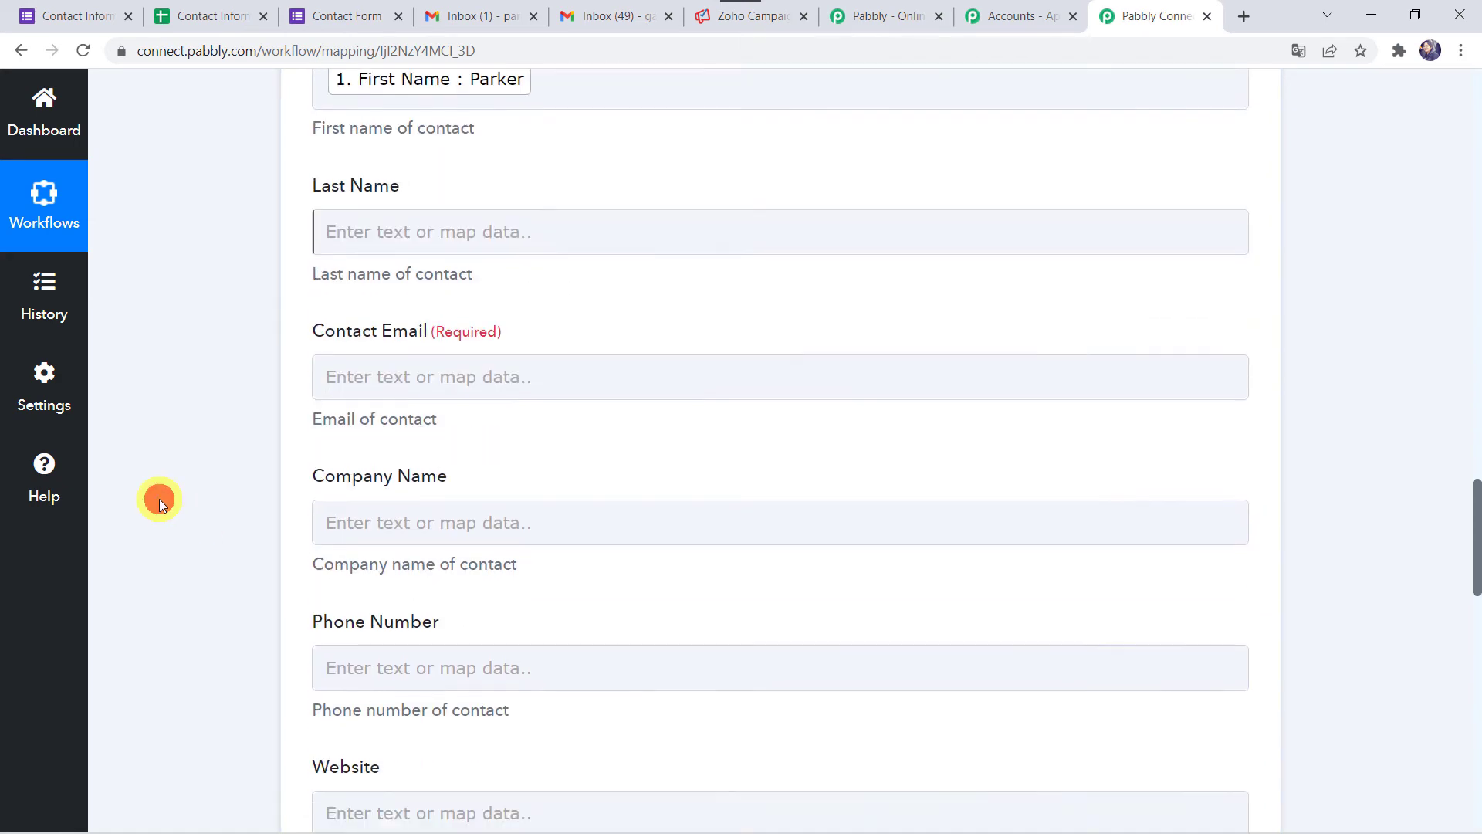
{"action": "left_click", "coordinate": [359, 173]}
{"action": "left_click", "coordinate": [440, 340]}
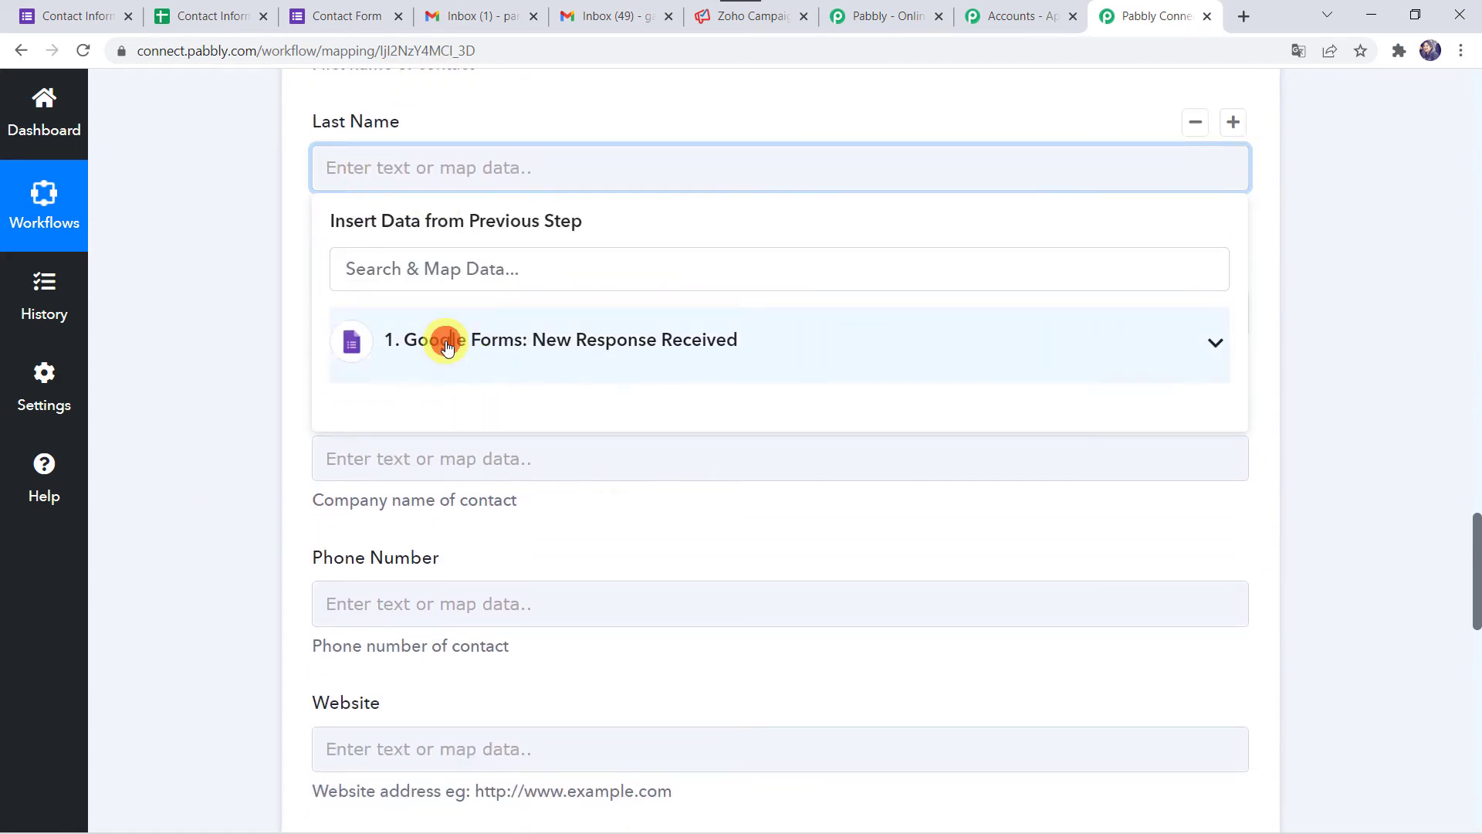
{"action": "left_click", "coordinate": [452, 552]}
{"action": "left_click", "coordinate": [219, 457]}
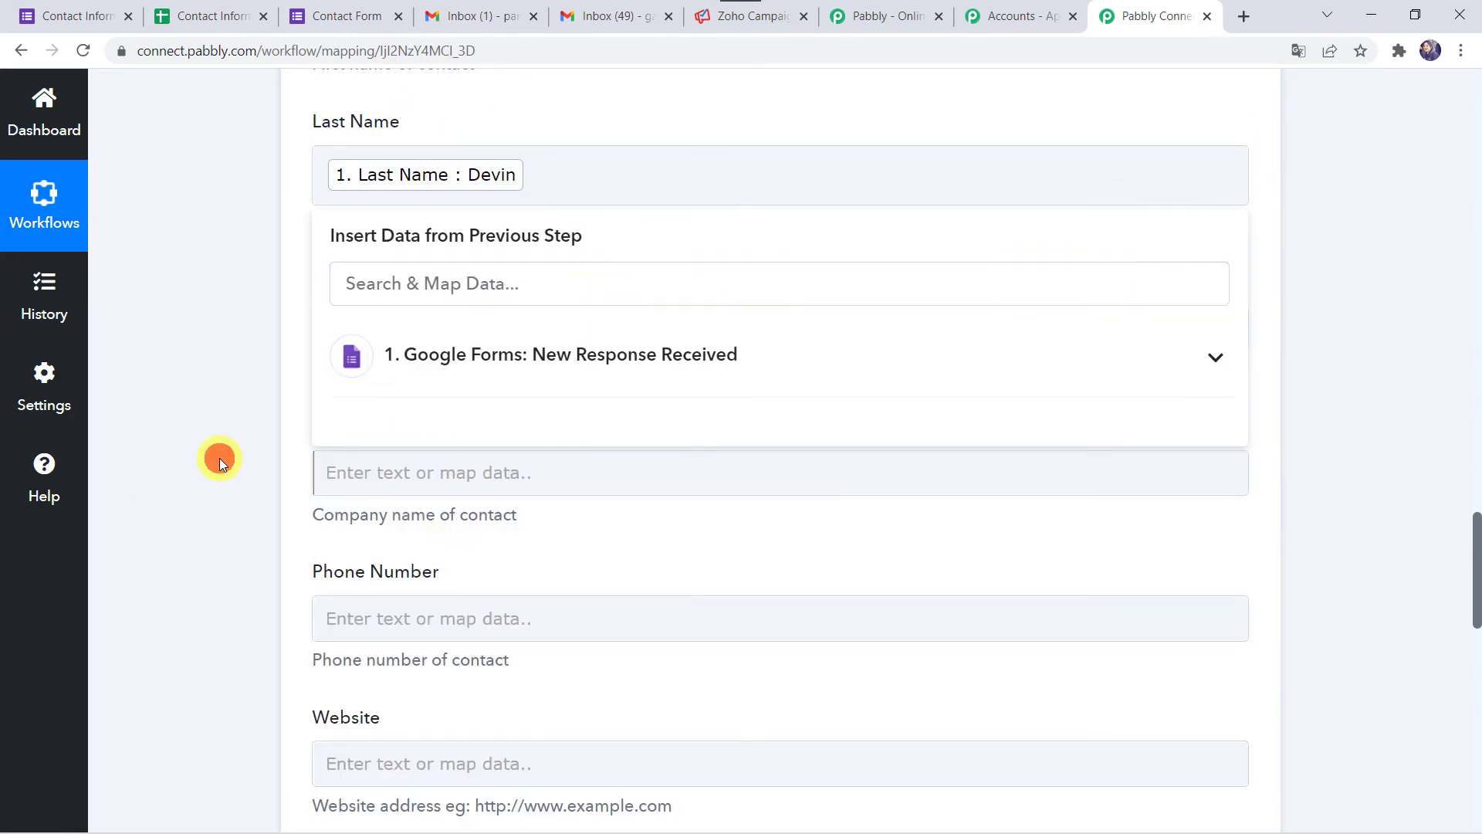
{"action": "left_click", "coordinate": [349, 333]}
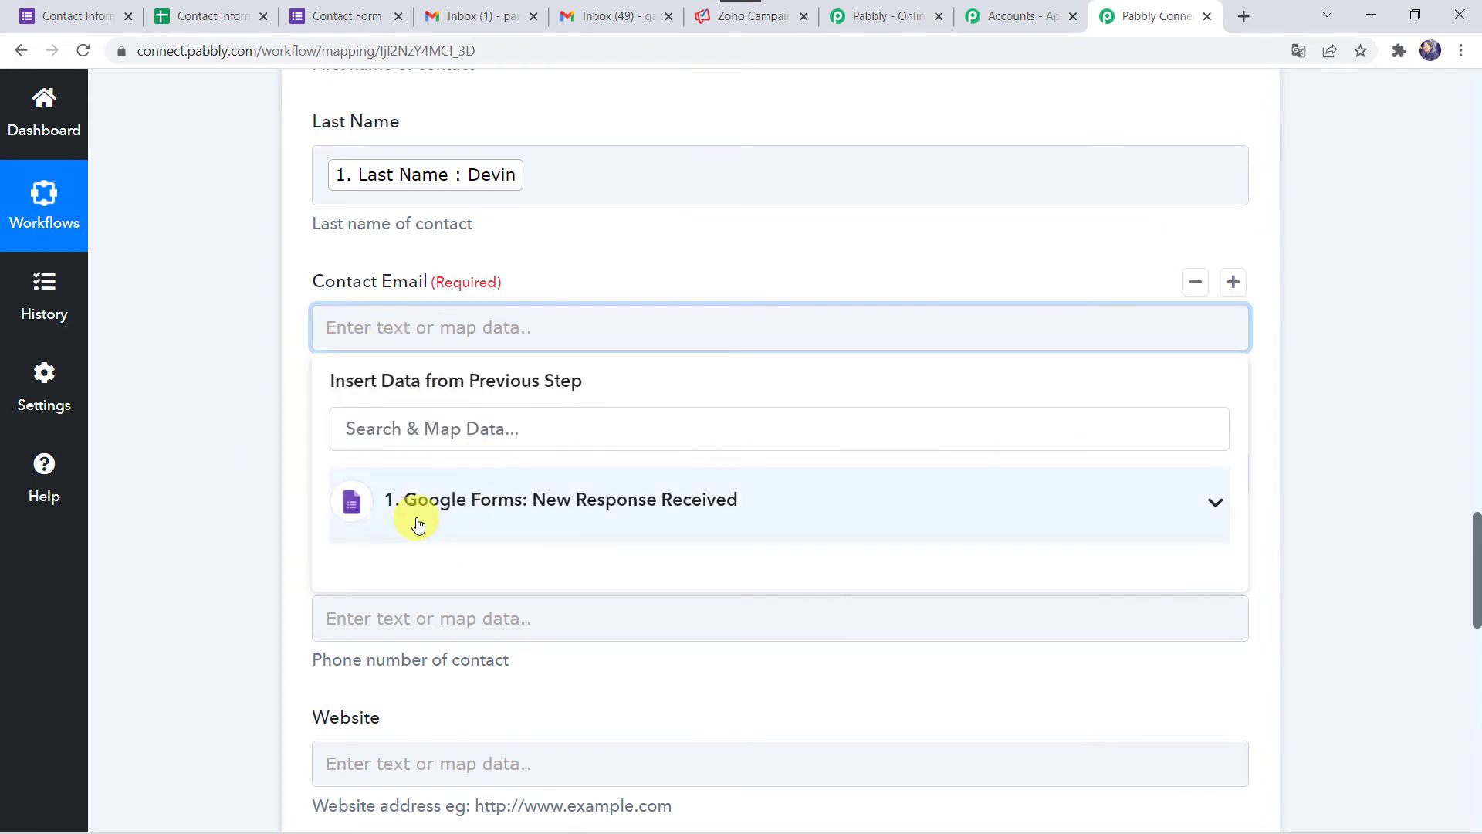
{"action": "left_click", "coordinate": [414, 516]}
{"action": "left_click", "coordinate": [498, 759]}
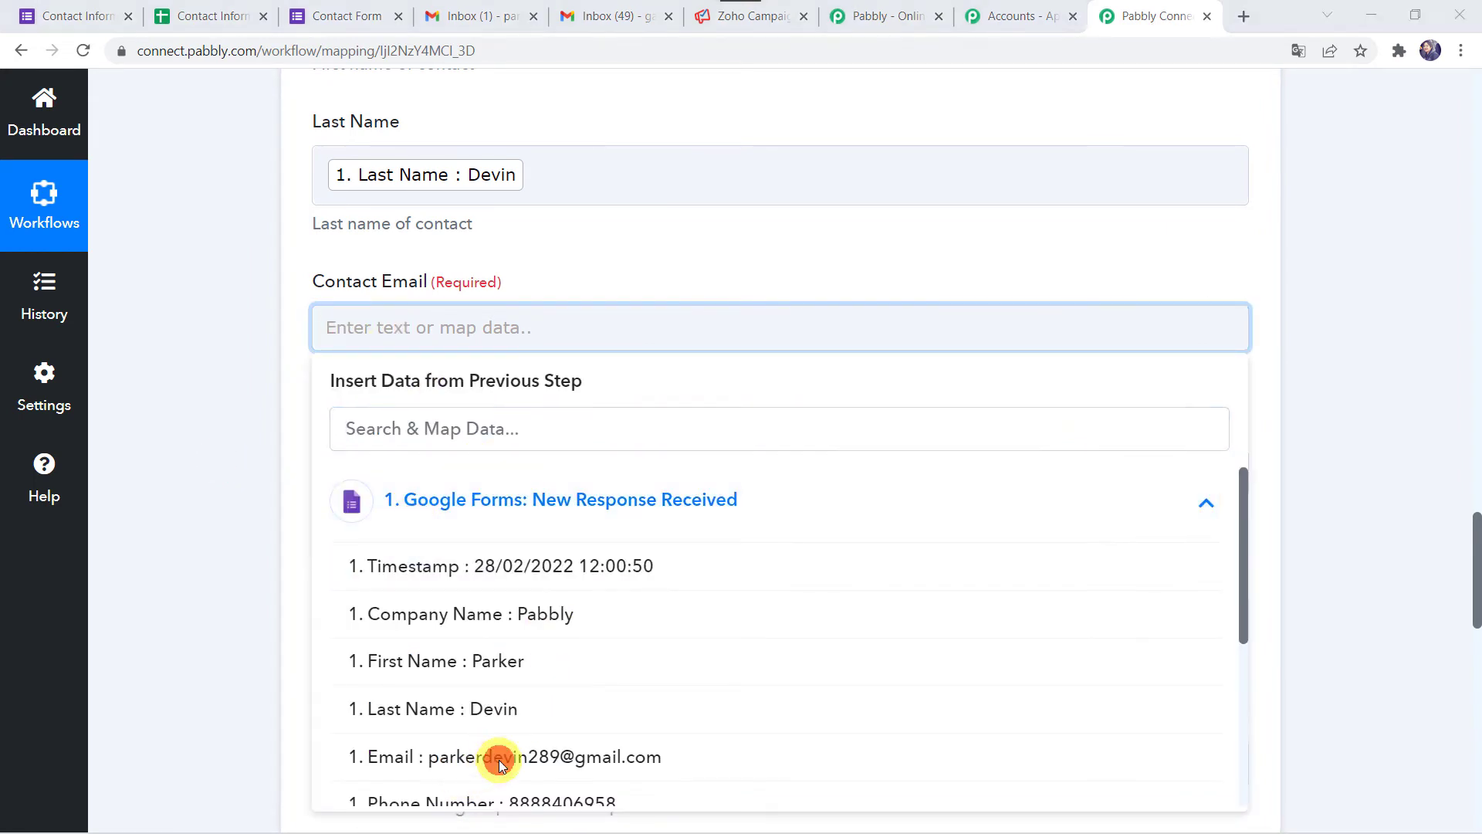
{"action": "left_click", "coordinate": [379, 760]}
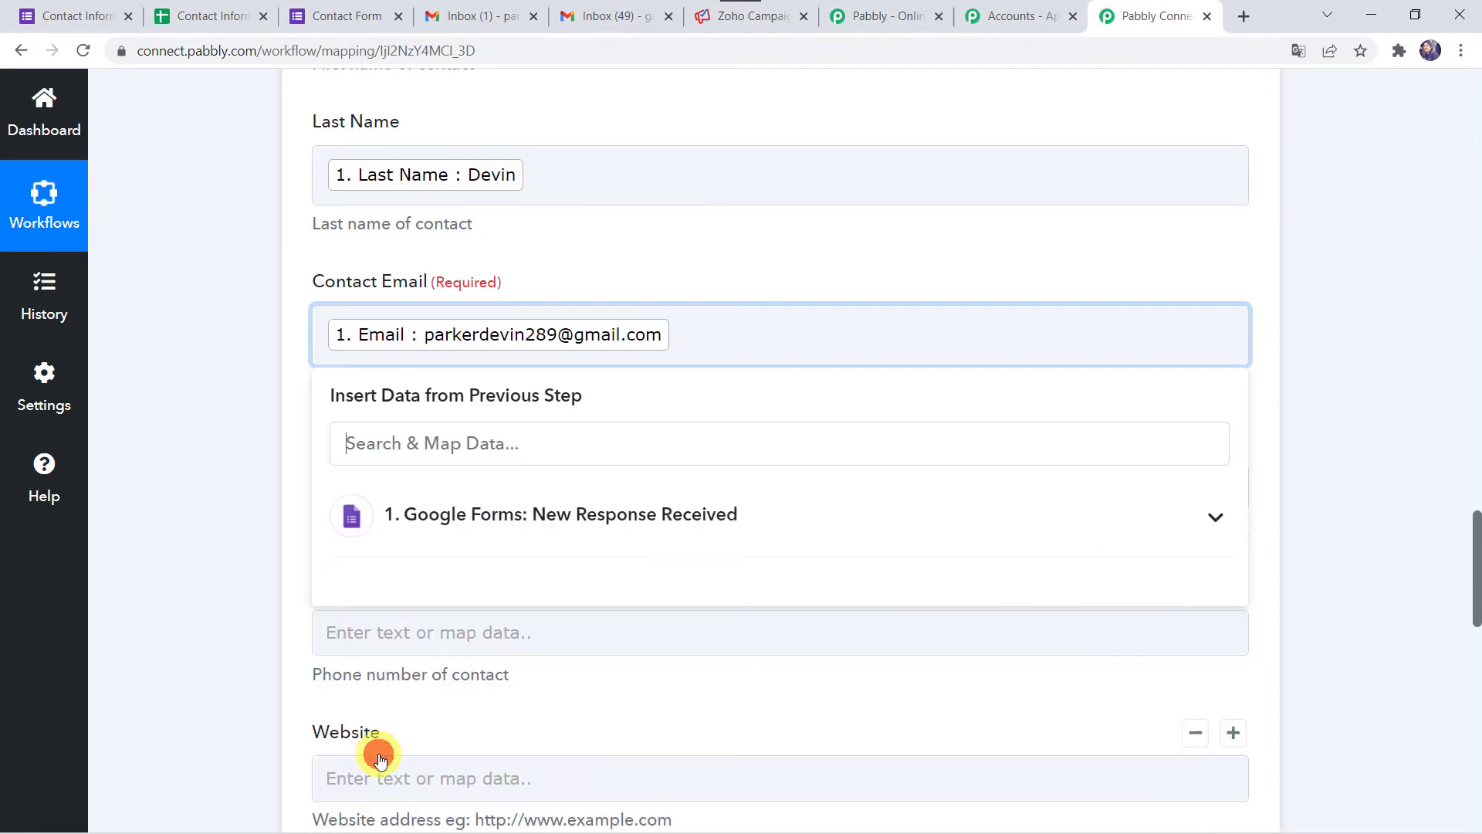
{"action": "left_click", "coordinate": [203, 648]}
- Map Company Name and Phone Number to the form response's company and phone answers
{"action": "scroll", "coordinate": [204, 648], "scroll_direction": "down", "scroll_amount": 2}
{"action": "left_click", "coordinate": [346, 308]}
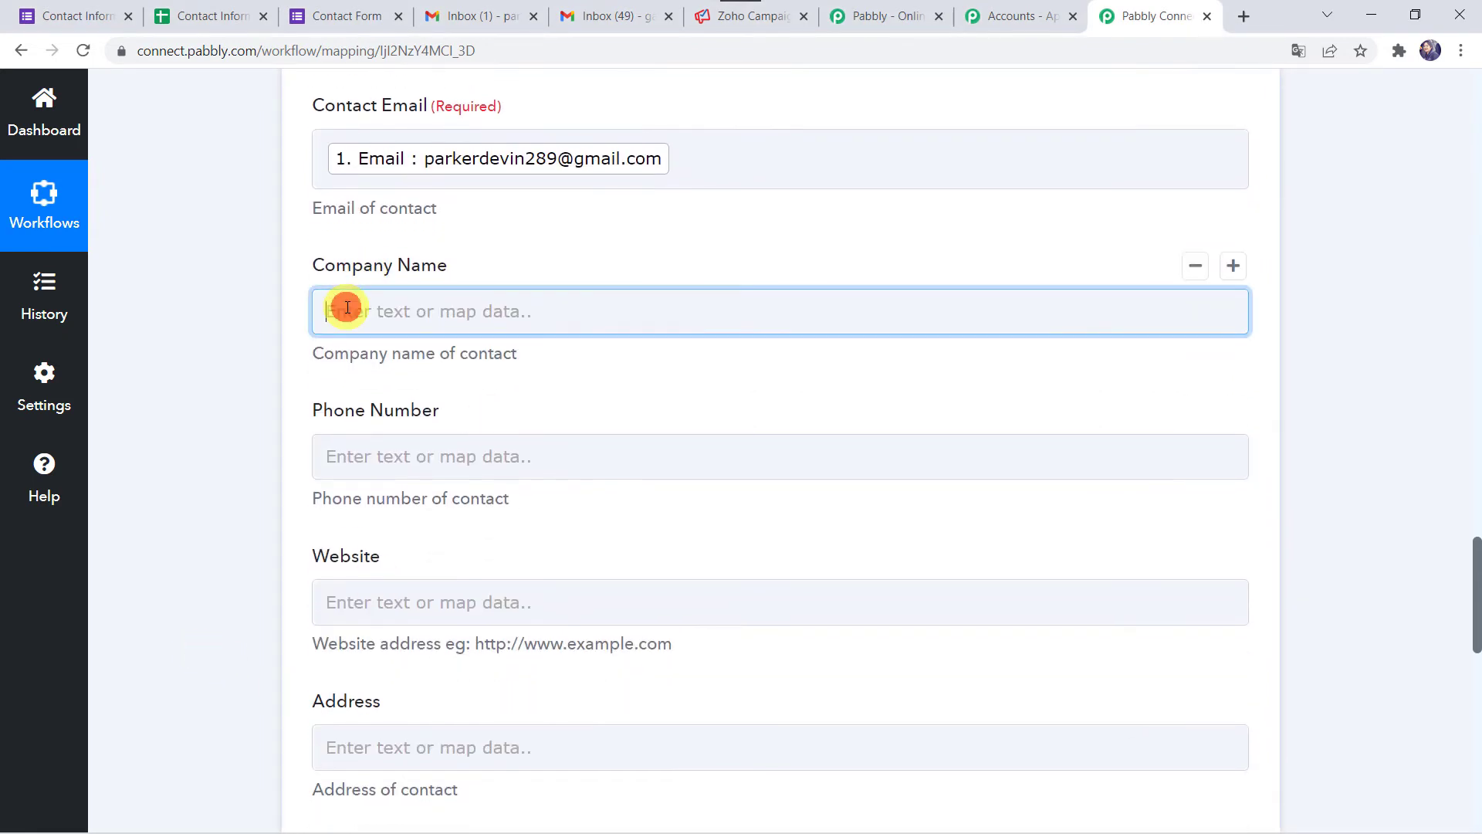
{"action": "left_click", "coordinate": [423, 485]}
{"action": "left_click", "coordinate": [414, 600]}
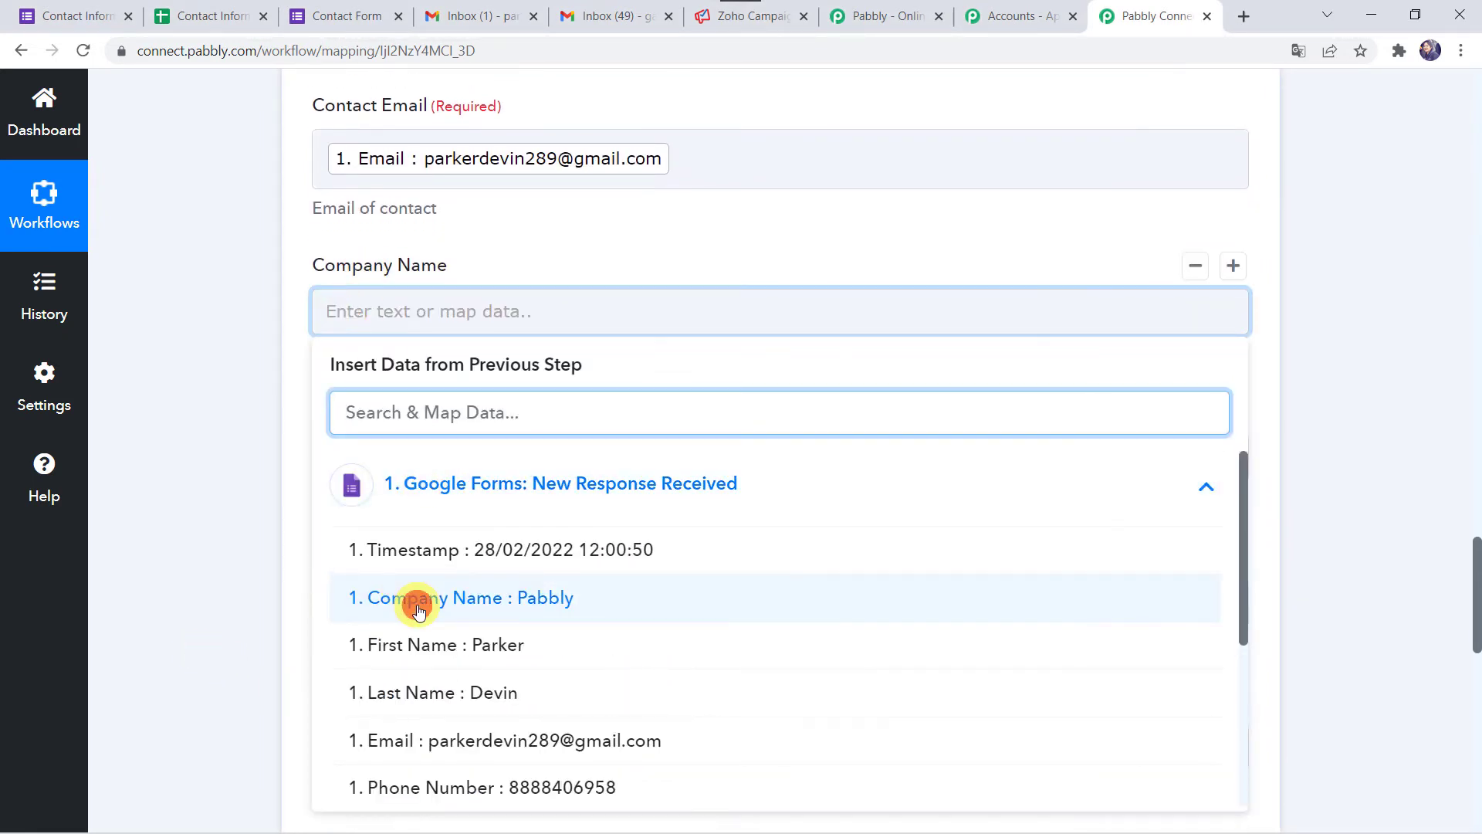
{"action": "left_click", "coordinate": [193, 507]}
{"action": "scroll", "coordinate": [193, 507], "scroll_direction": "down", "scroll_amount": 2}
{"action": "left_click", "coordinate": [330, 349]}
{"action": "left_click", "coordinate": [396, 538]}
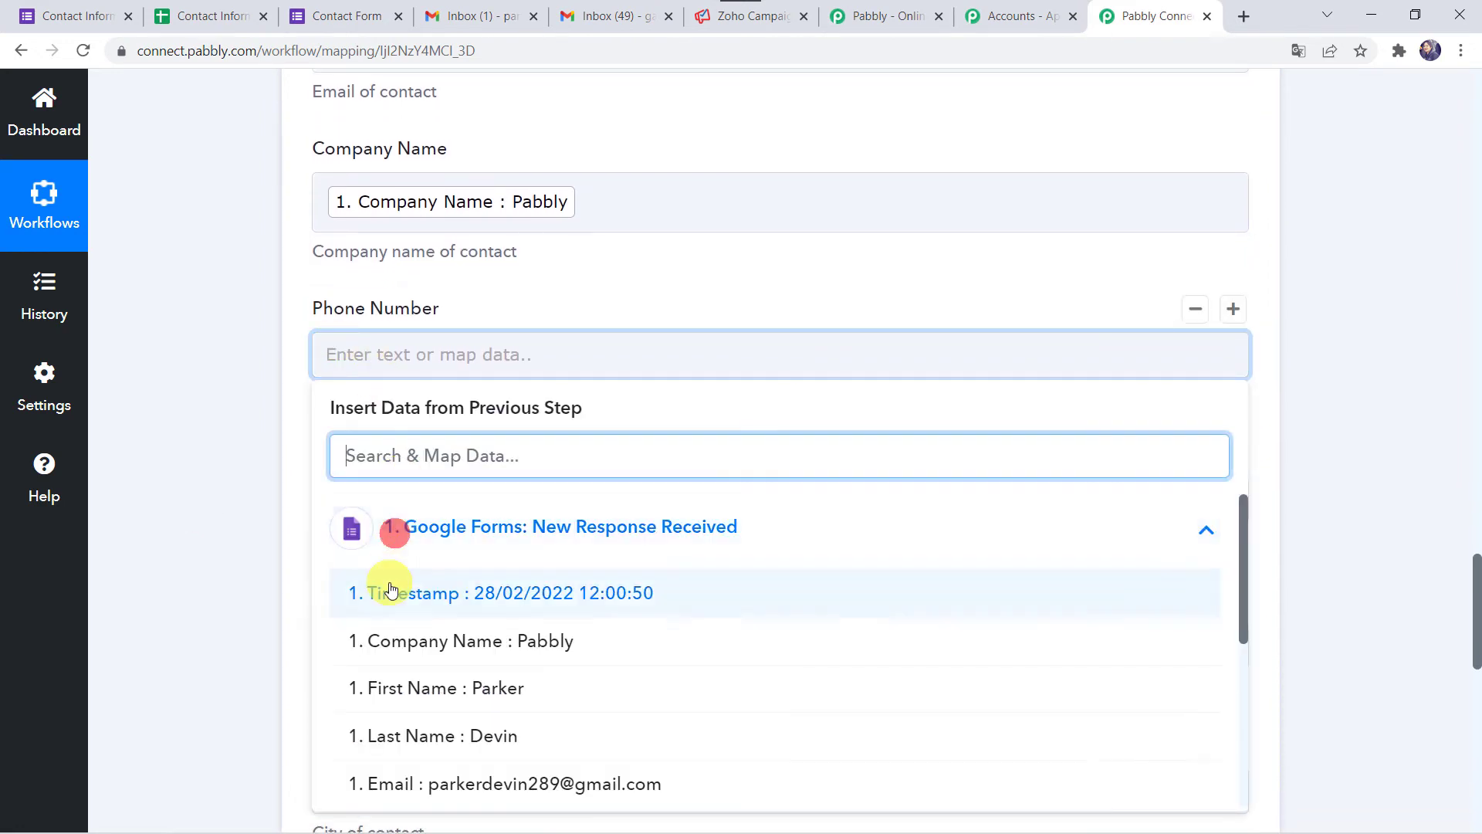
{"action": "scroll", "coordinate": [407, 718], "scroll_direction": "down", "scroll_amount": 4}
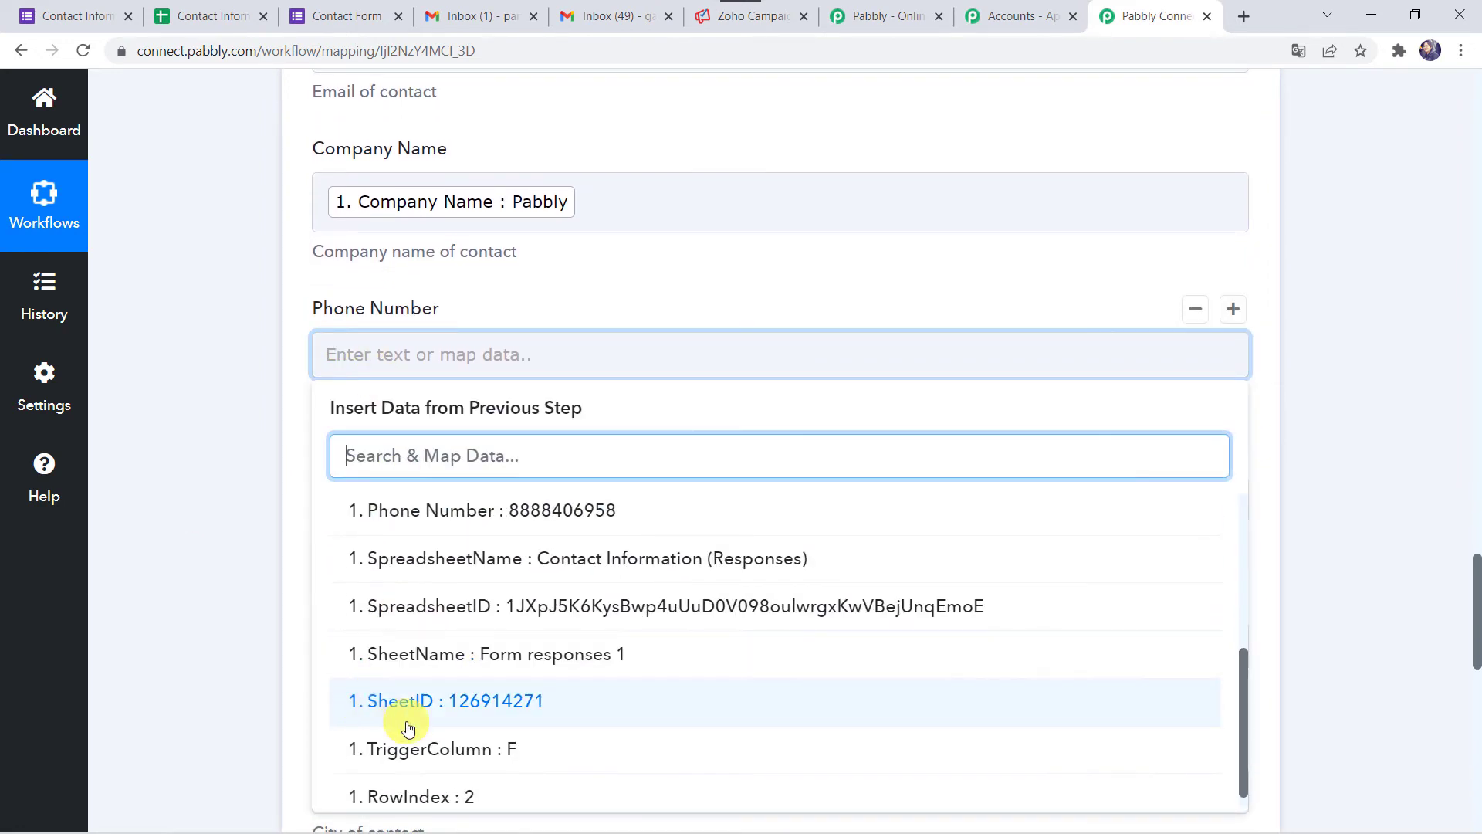
{"action": "scroll", "coordinate": [397, 720], "scroll_direction": "up", "scroll_amount": 1}
{"action": "left_click", "coordinate": [401, 595]}
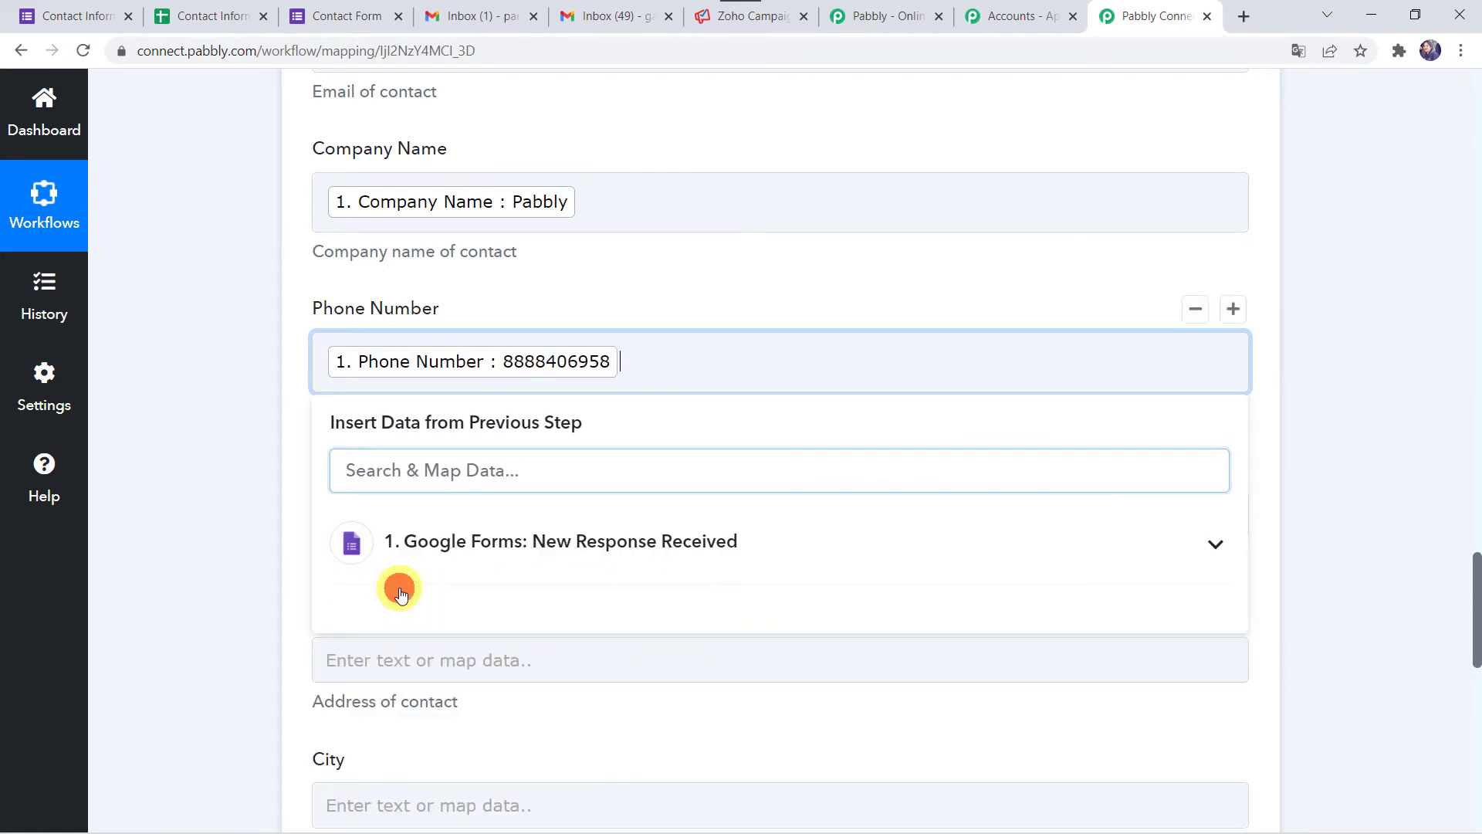
{"action": "left_click", "coordinate": [248, 553]}
{"action": "scroll", "coordinate": [248, 552], "scroll_direction": "down", "scroll_amount": 2}
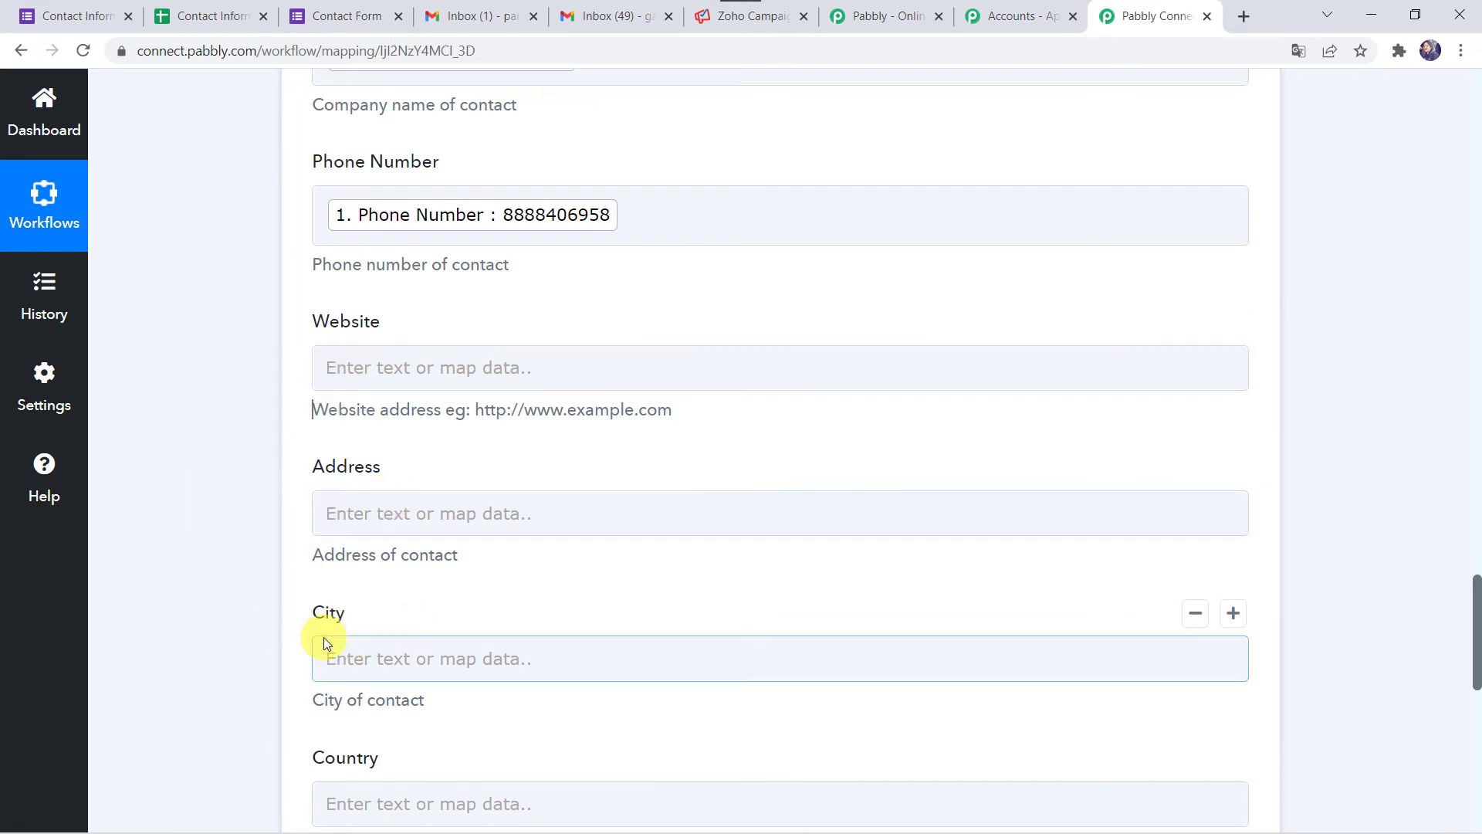
{"action": "scroll", "coordinate": [323, 636], "scroll_direction": "down", "scroll_amount": 4}
{"action": "scroll", "coordinate": [323, 637], "scroll_direction": "down", "scroll_amount": 1}
{"action": "scroll", "coordinate": [238, 542], "scroll_direction": "down", "scroll_amount": 3}
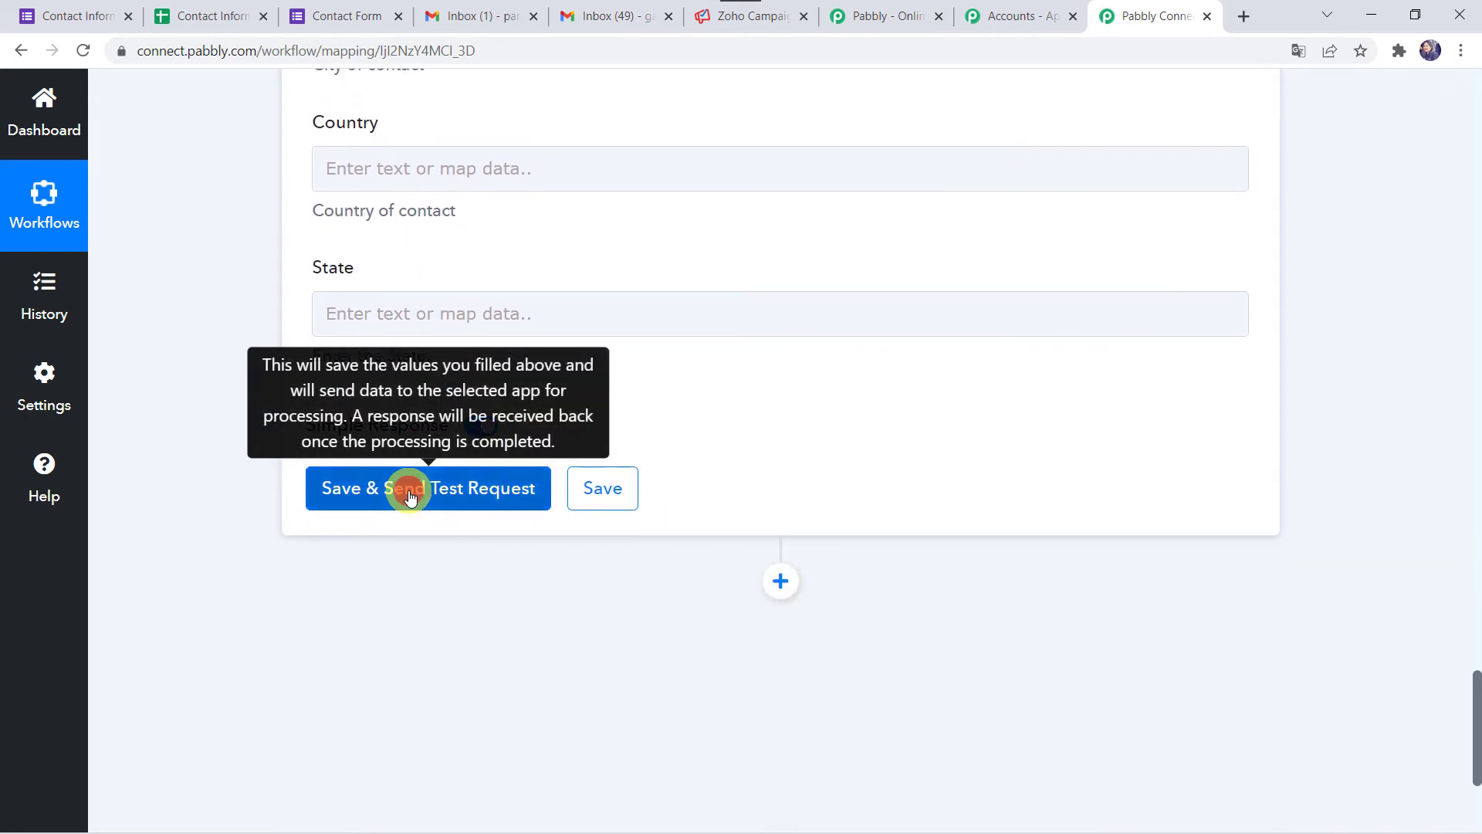
- Save and send a test request, then enlarge the Message box to read the success reply
{"action": "left_click", "coordinate": [409, 490]}
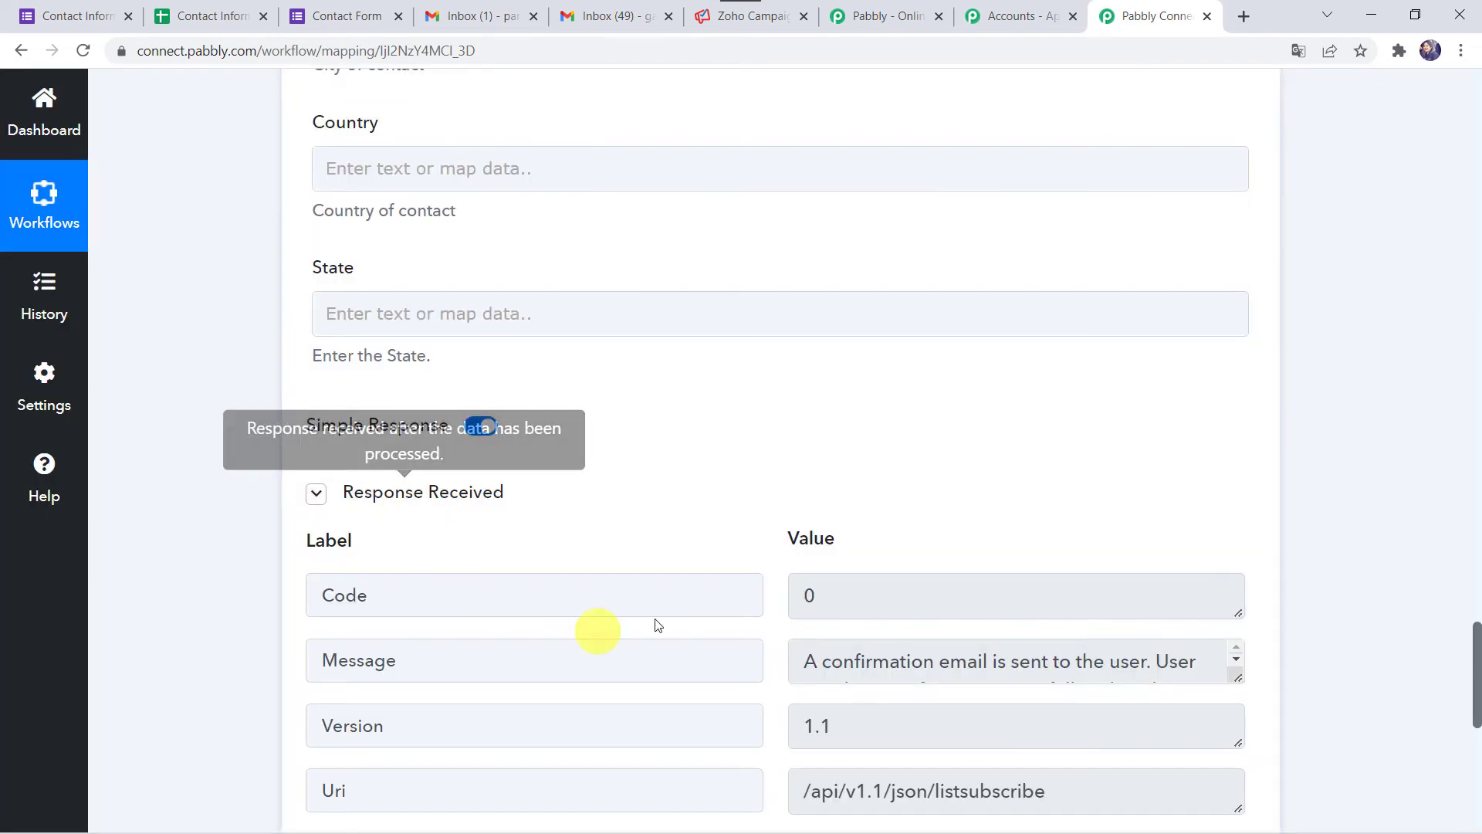
{"action": "scroll", "coordinate": [589, 529], "scroll_direction": "down", "scroll_amount": 2}
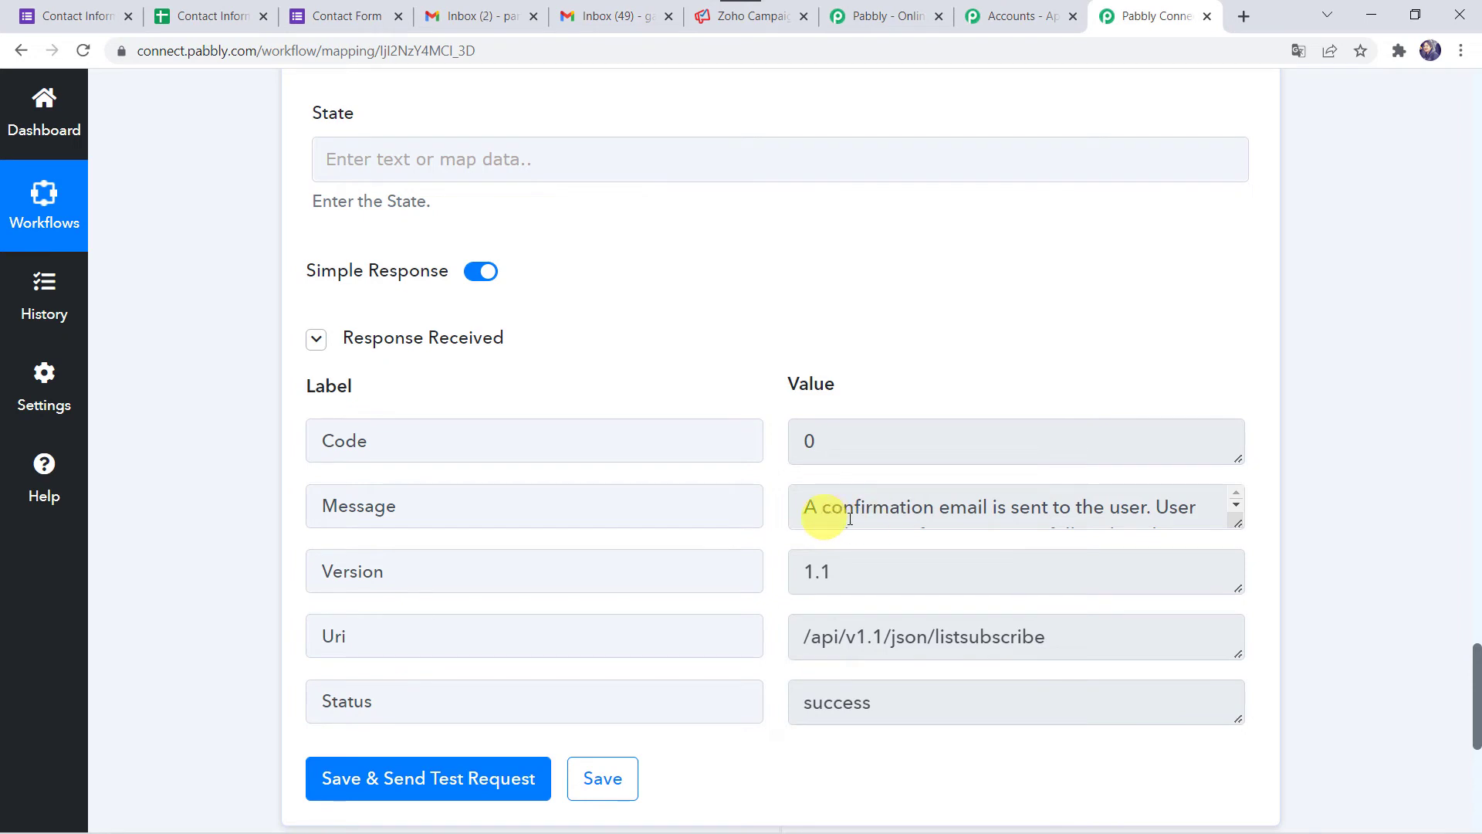
{"action": "left_click_drag", "start_coordinate": [1236, 521], "coordinate": [1261, 592]}
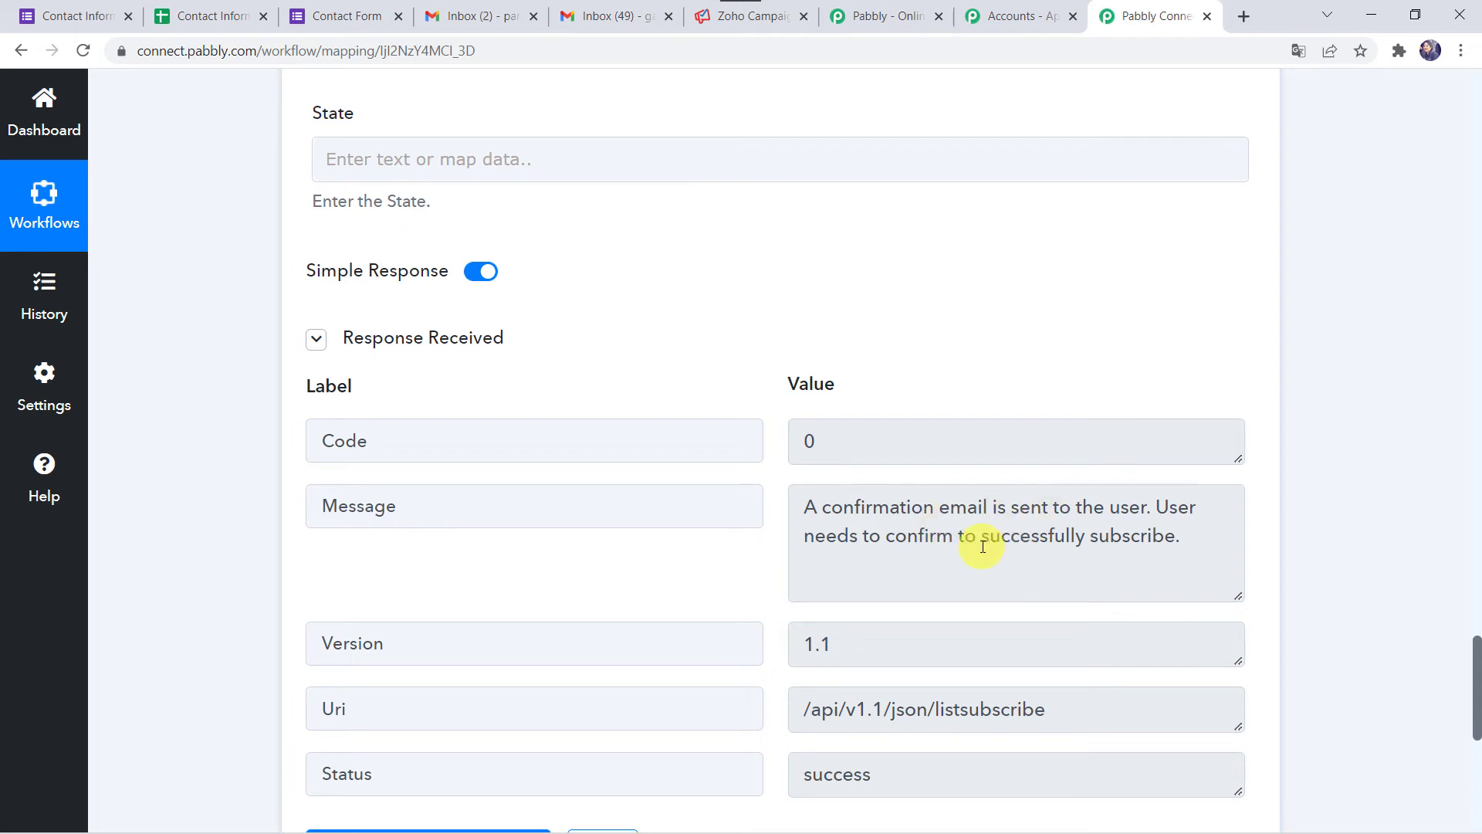
- Open the 'Confirm your subscription' email in Gmail and confirm the newsletter subscription
{"action": "left_click", "coordinate": [472, 11]}
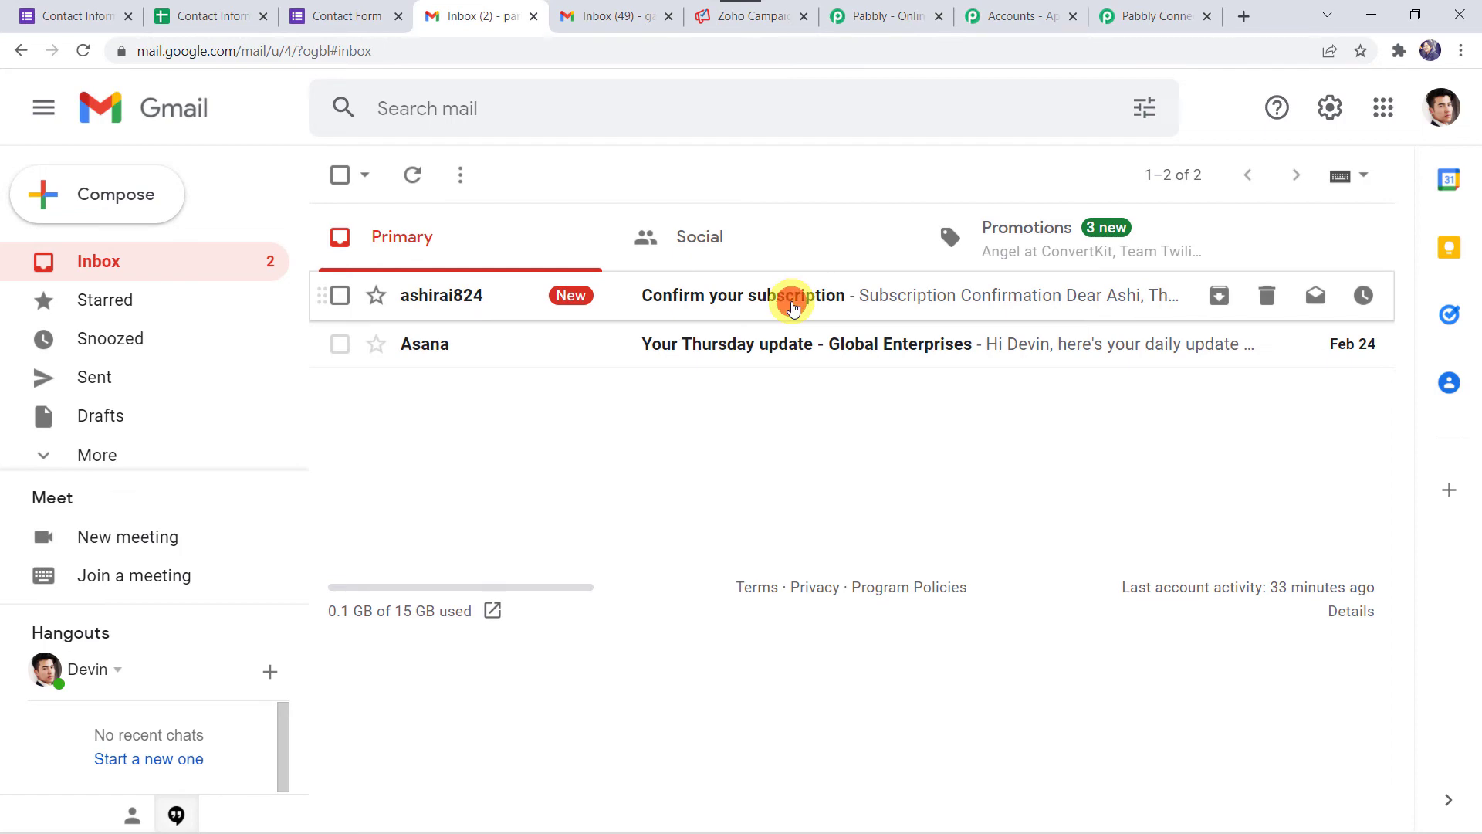
{"action": "left_click", "coordinate": [793, 306]}
{"action": "scroll", "coordinate": [387, 571], "scroll_direction": "down", "scroll_amount": 3}
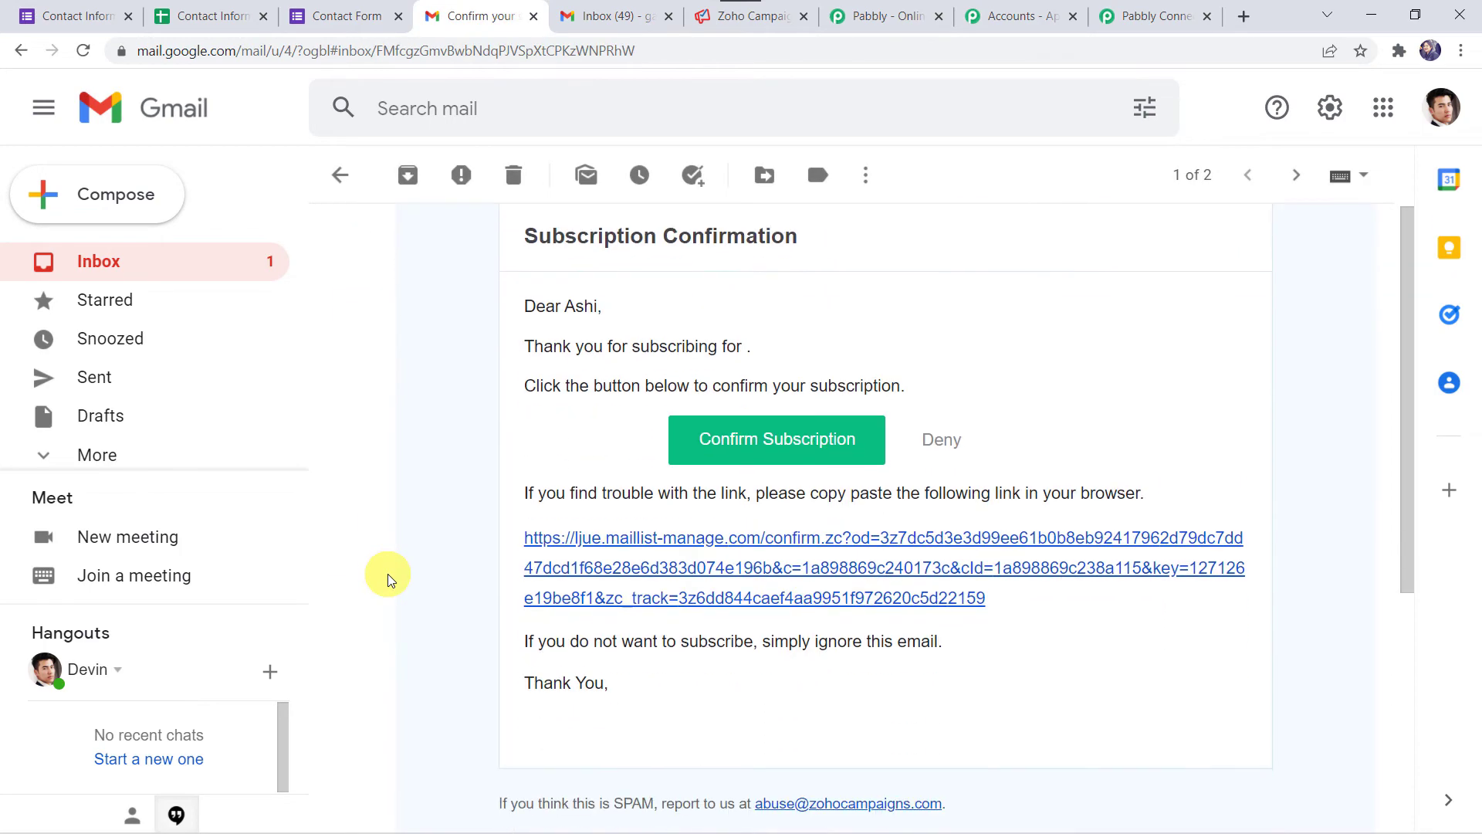
{"action": "left_click", "coordinate": [732, 436]}
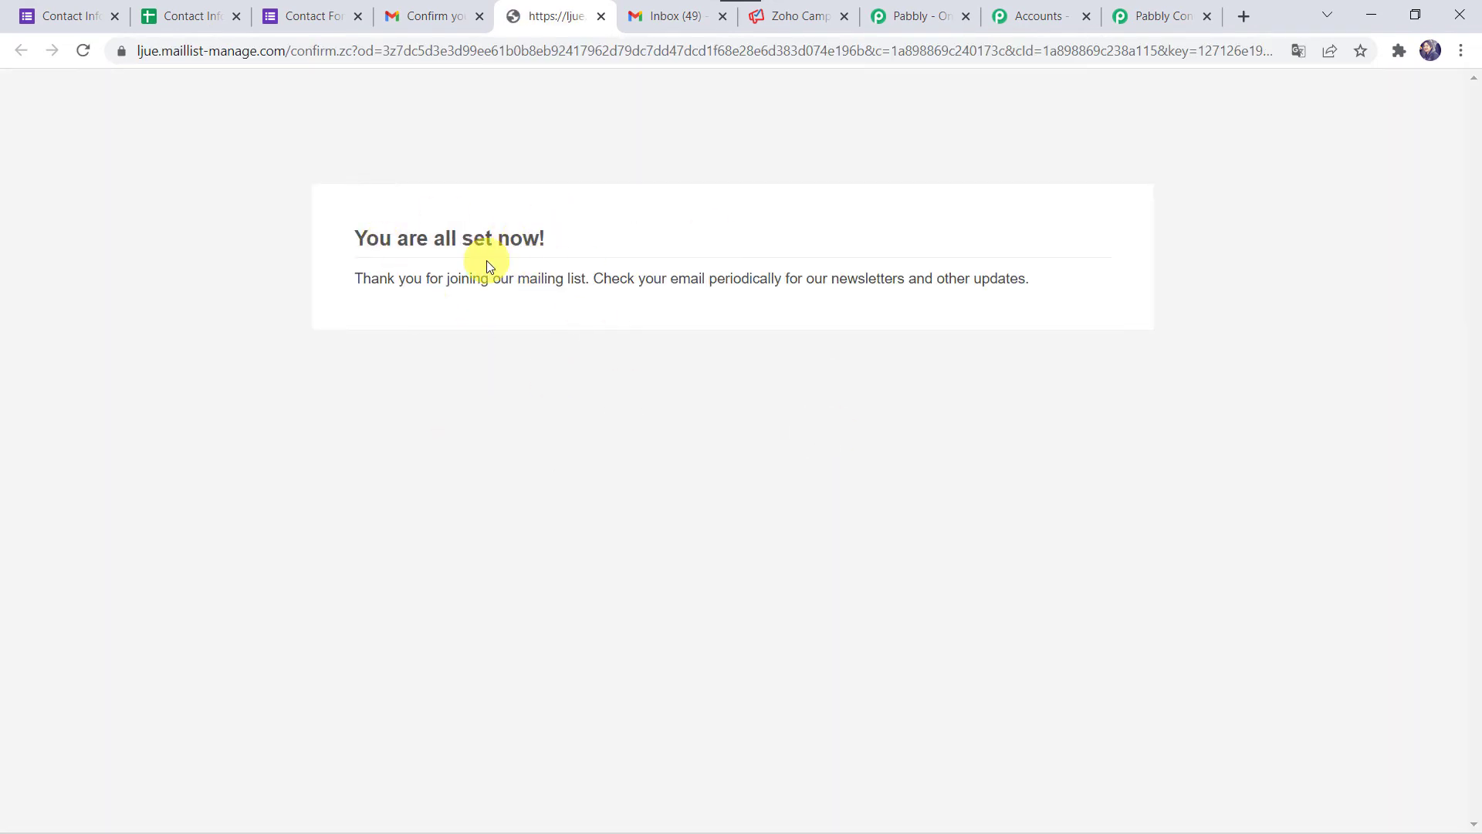
{"action": "left_click", "coordinate": [809, 17]}
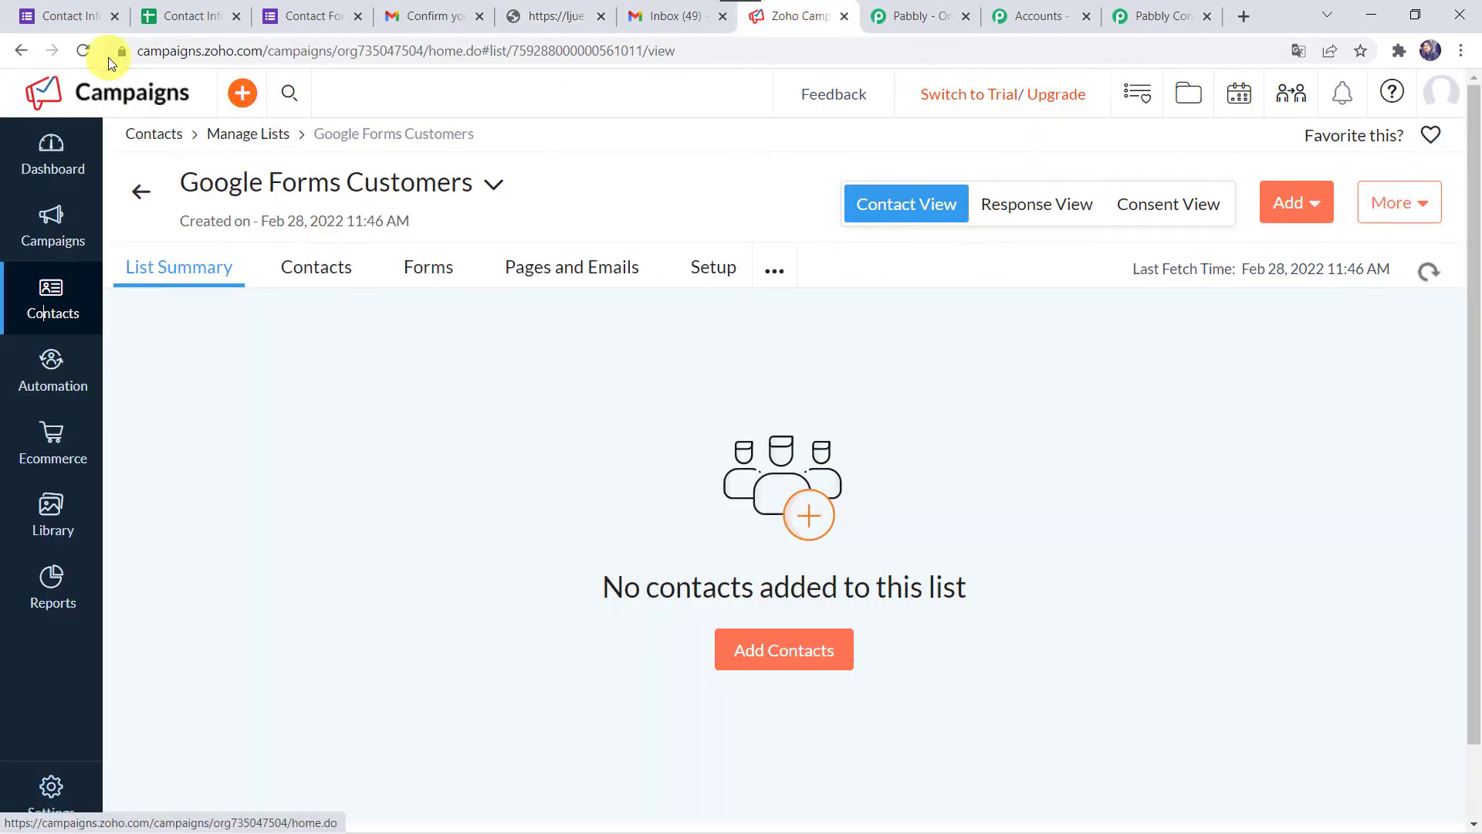
- Reload the Google Forms Customers list and view its Contacts, now showing 1 contact
{"action": "left_click", "coordinate": [85, 50]}
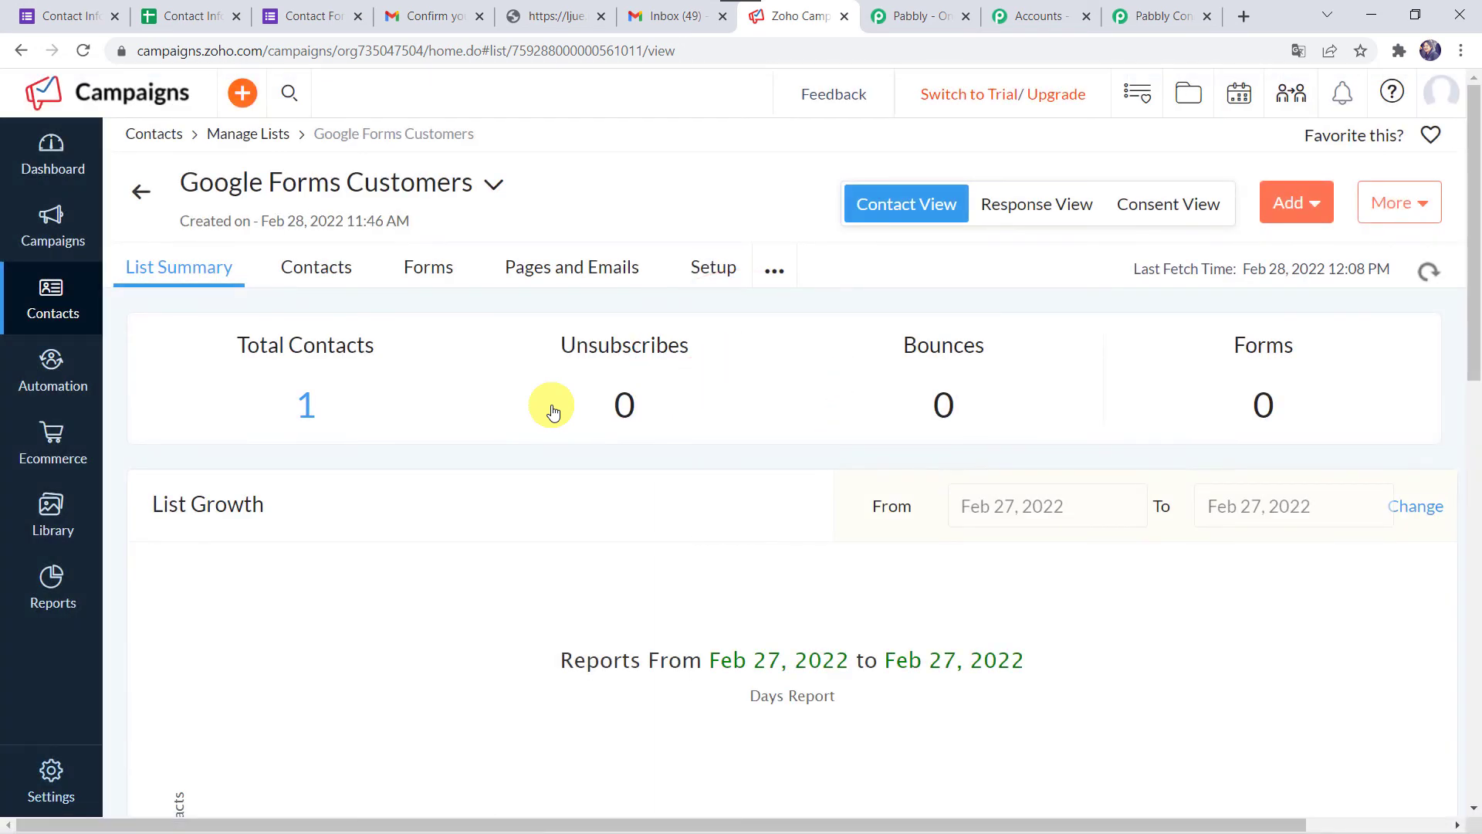
{"action": "left_click", "coordinate": [316, 277]}
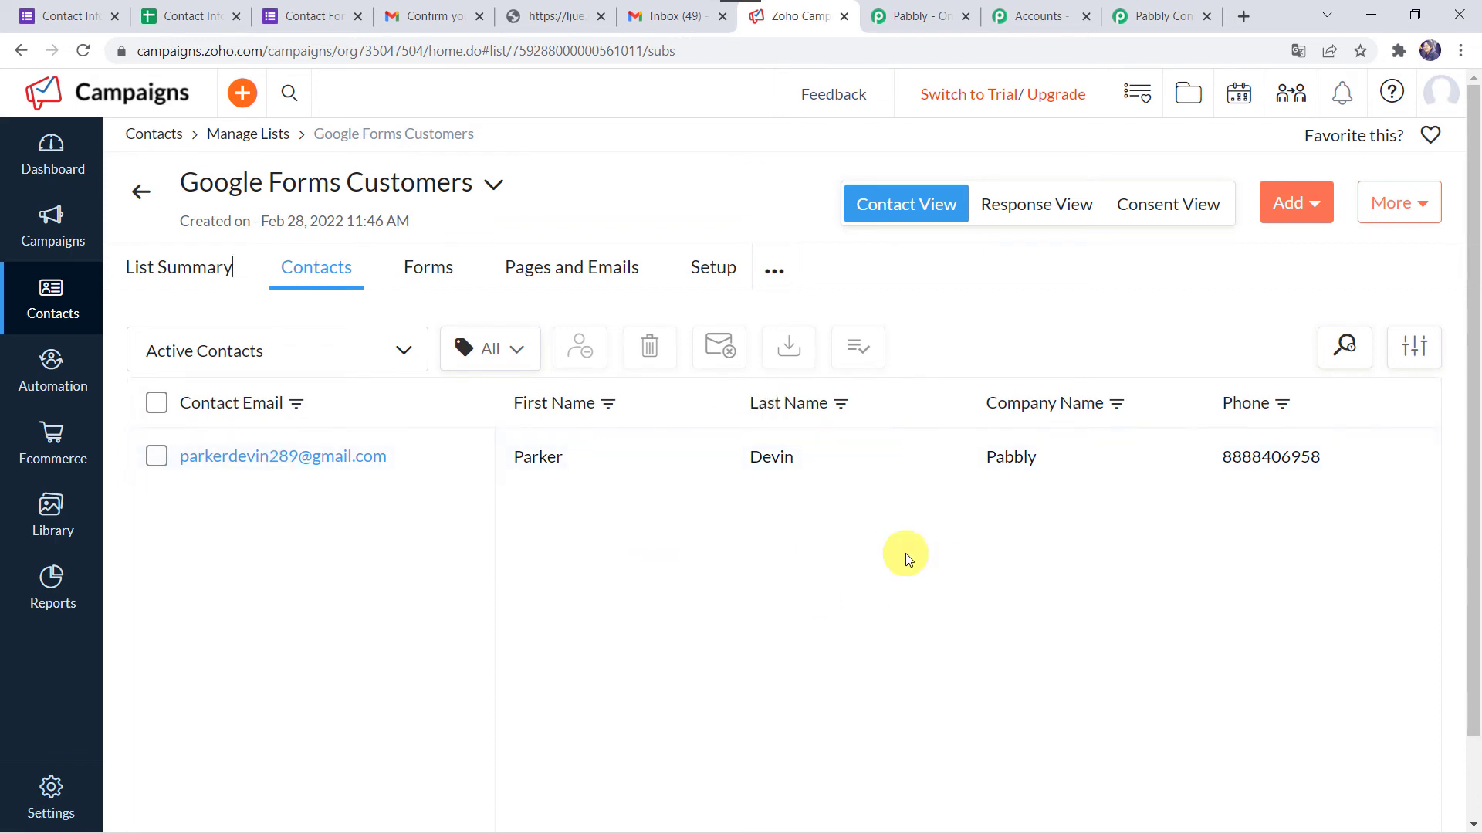
- Save the Zoho Campaigns Add/Update Subscriber action in the Pabbly Connect workflow
{"action": "left_click", "coordinate": [1134, 18]}
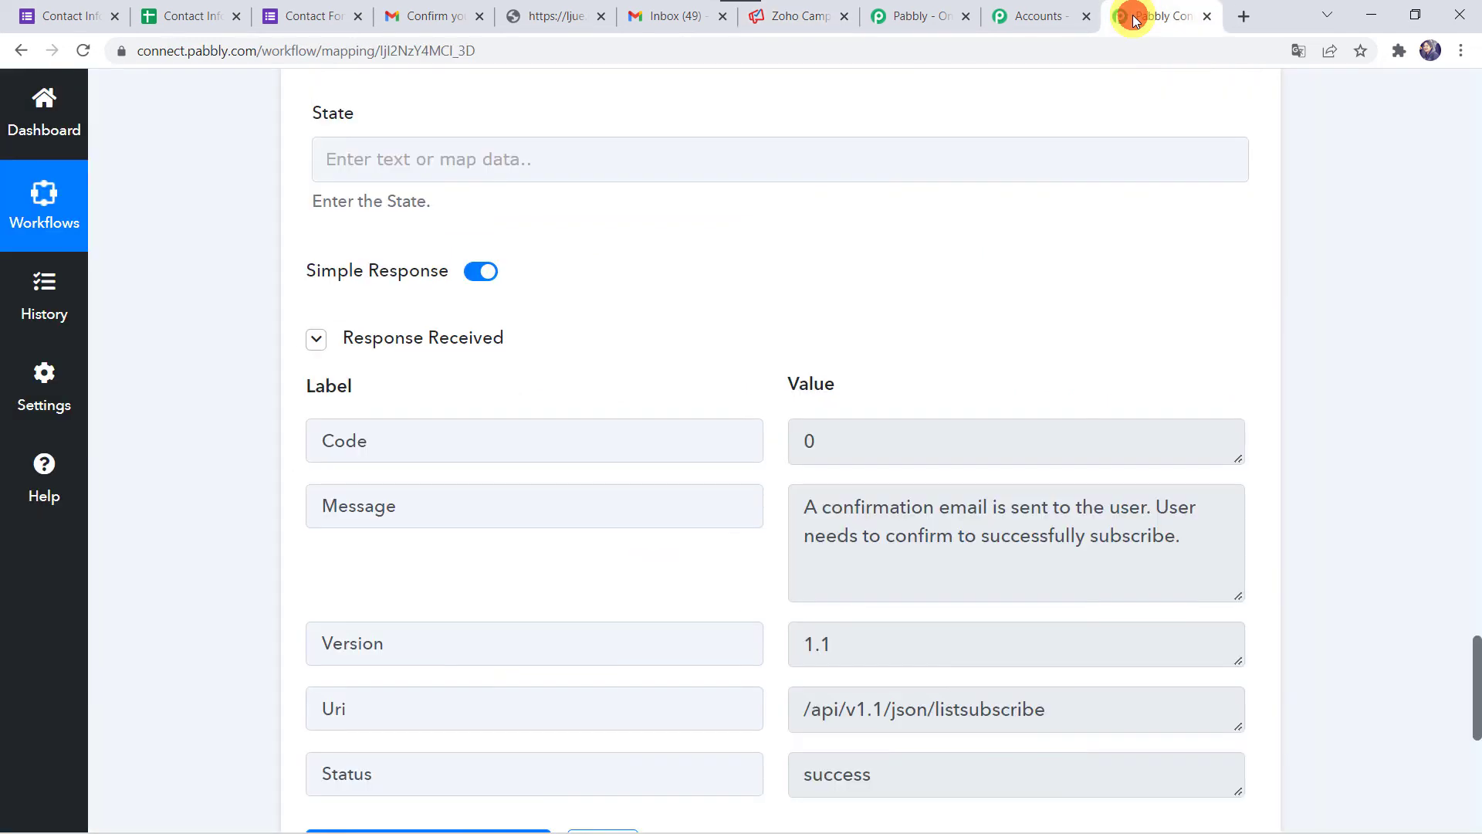
{"action": "scroll", "coordinate": [235, 579], "scroll_direction": "down", "scroll_amount": 6}
{"action": "left_click", "coordinate": [603, 359]}
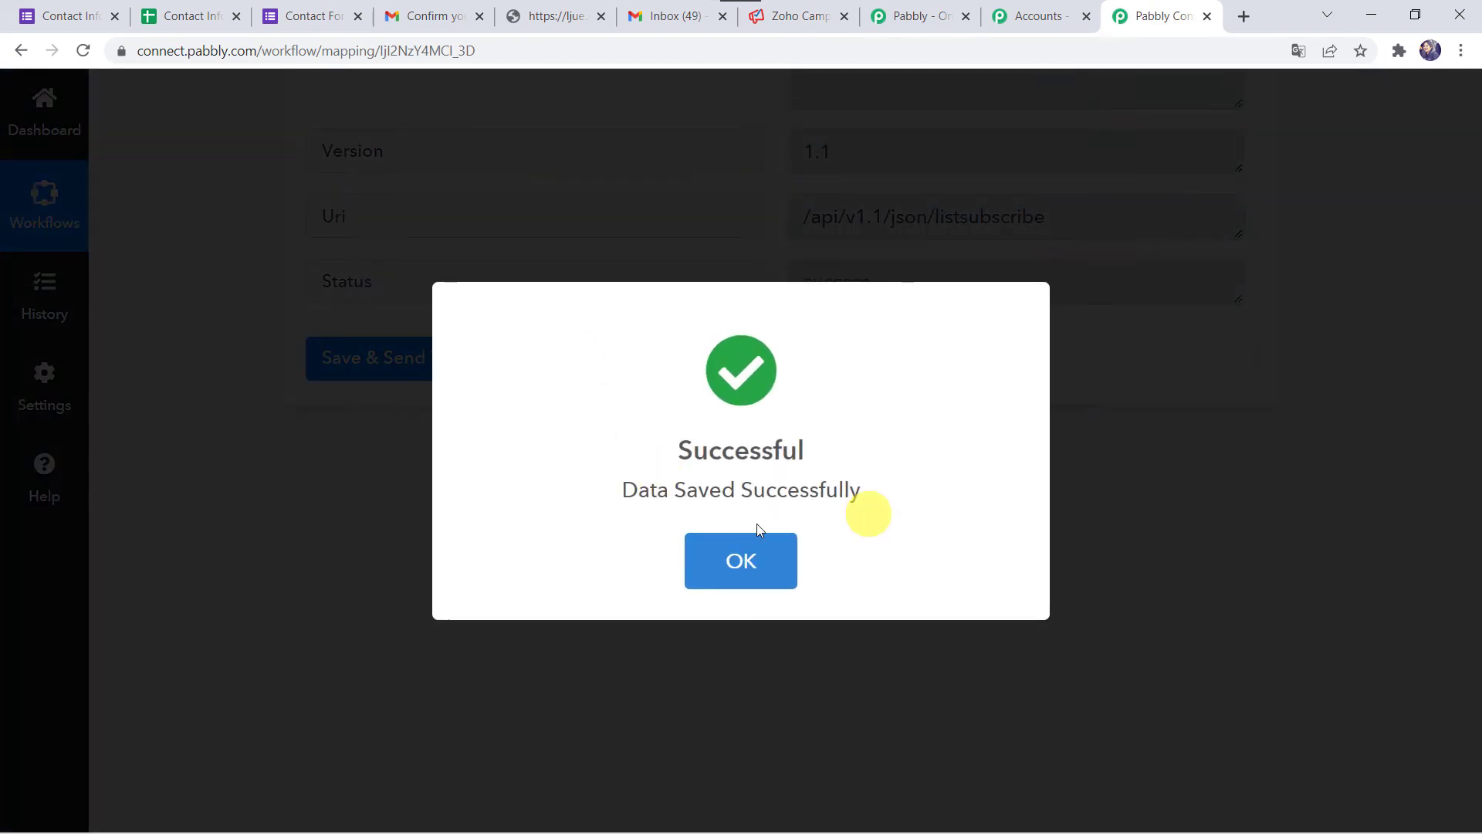
{"action": "scroll", "coordinate": [781, 525], "scroll_direction": "up", "scroll_amount": 4}
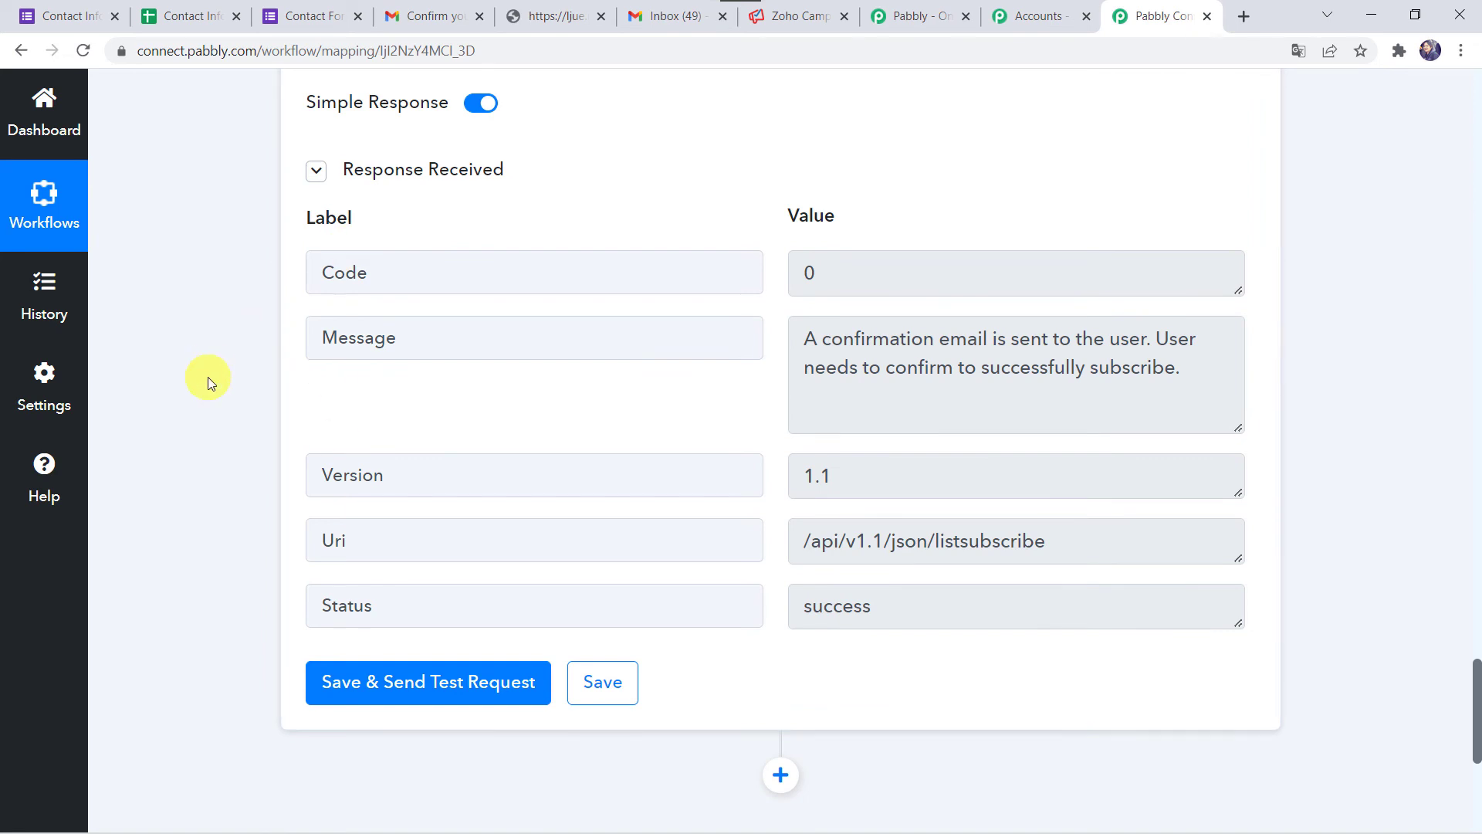
{"action": "scroll", "coordinate": [207, 377], "scroll_direction": "up", "scroll_amount": 3}
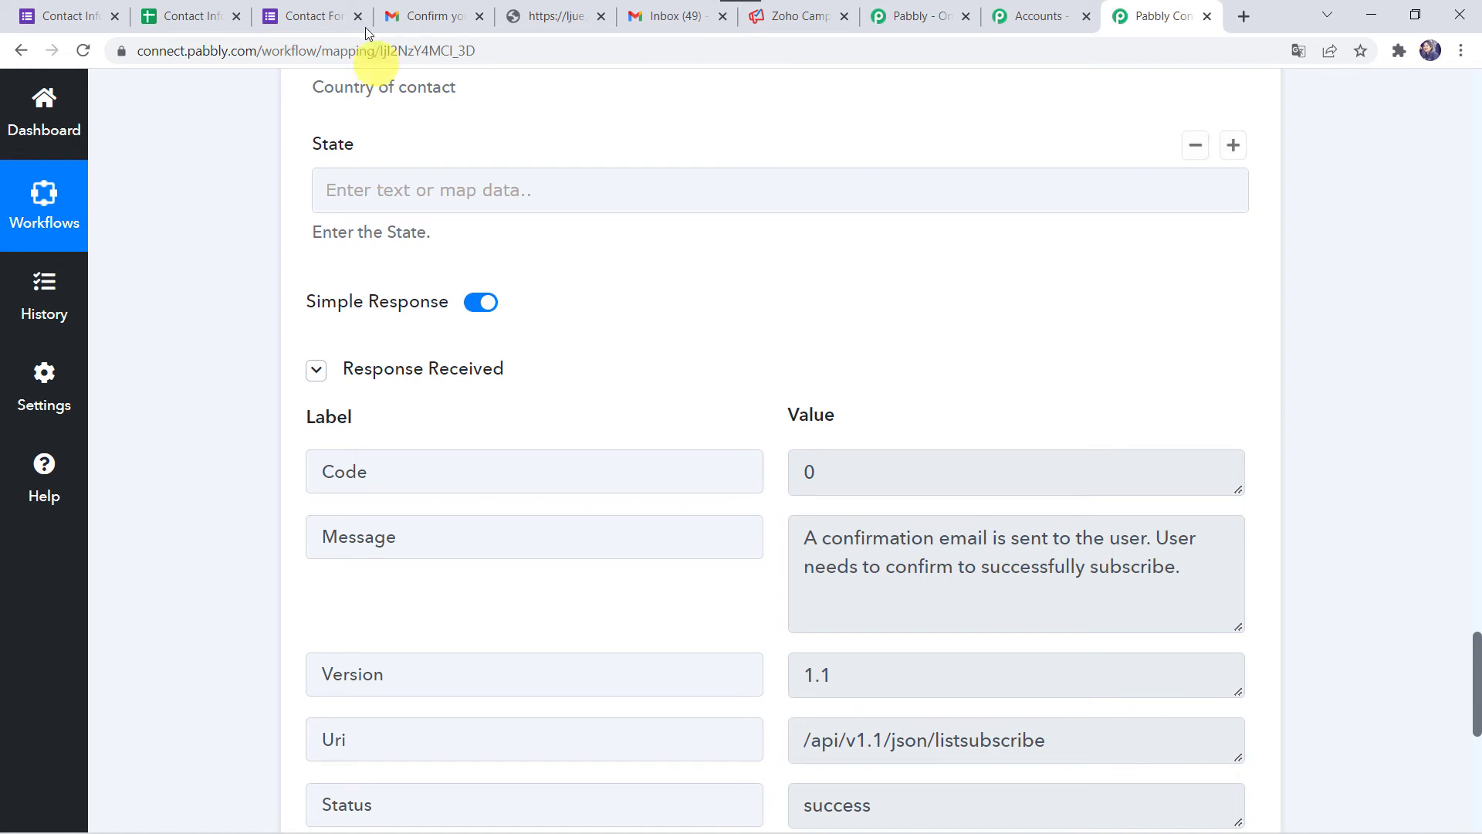
{"action": "left_click", "coordinate": [316, 9]}
- Reload the Contact Form for a blank copy and enter Magnet Brains as Company Name
{"action": "left_click", "coordinate": [499, 52]}
{"action": "key", "text": "Return"}
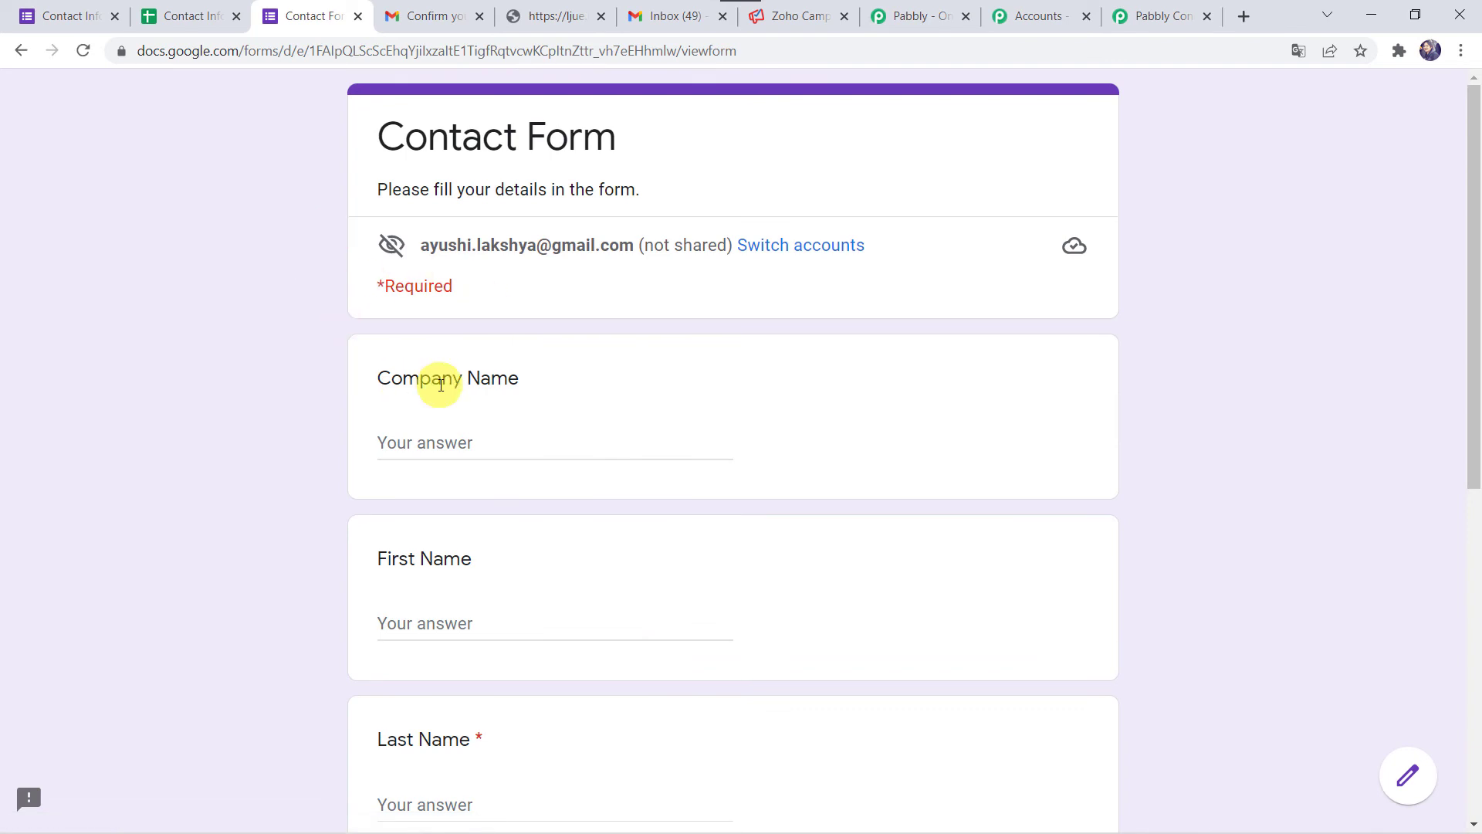
{"action": "left_click", "coordinate": [467, 446]}
{"action": "type", "text": "Magnet Brain"}
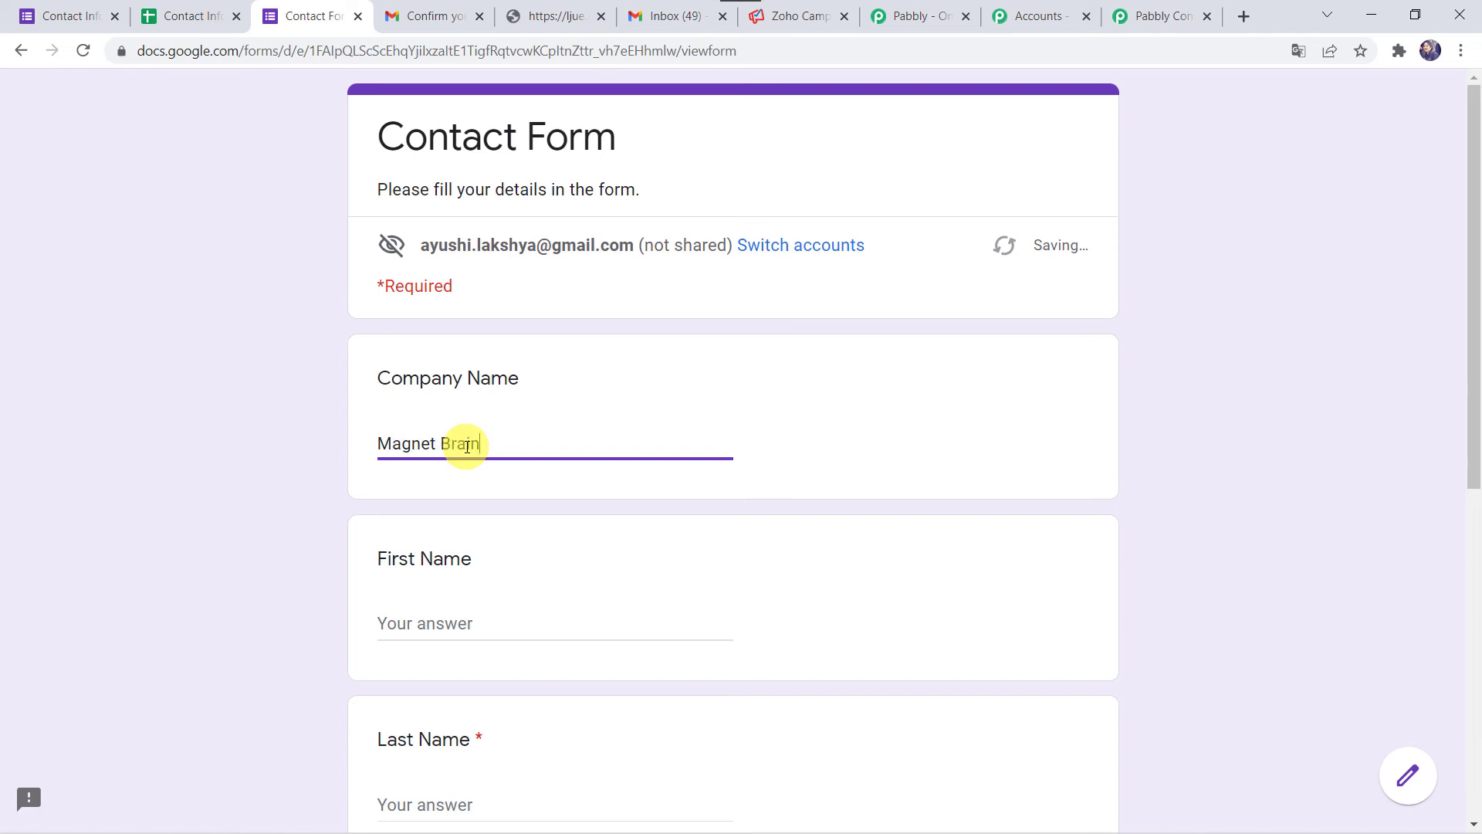
{"action": "scroll", "coordinate": [467, 446], "scroll_direction": "down", "scroll_amount": 3}
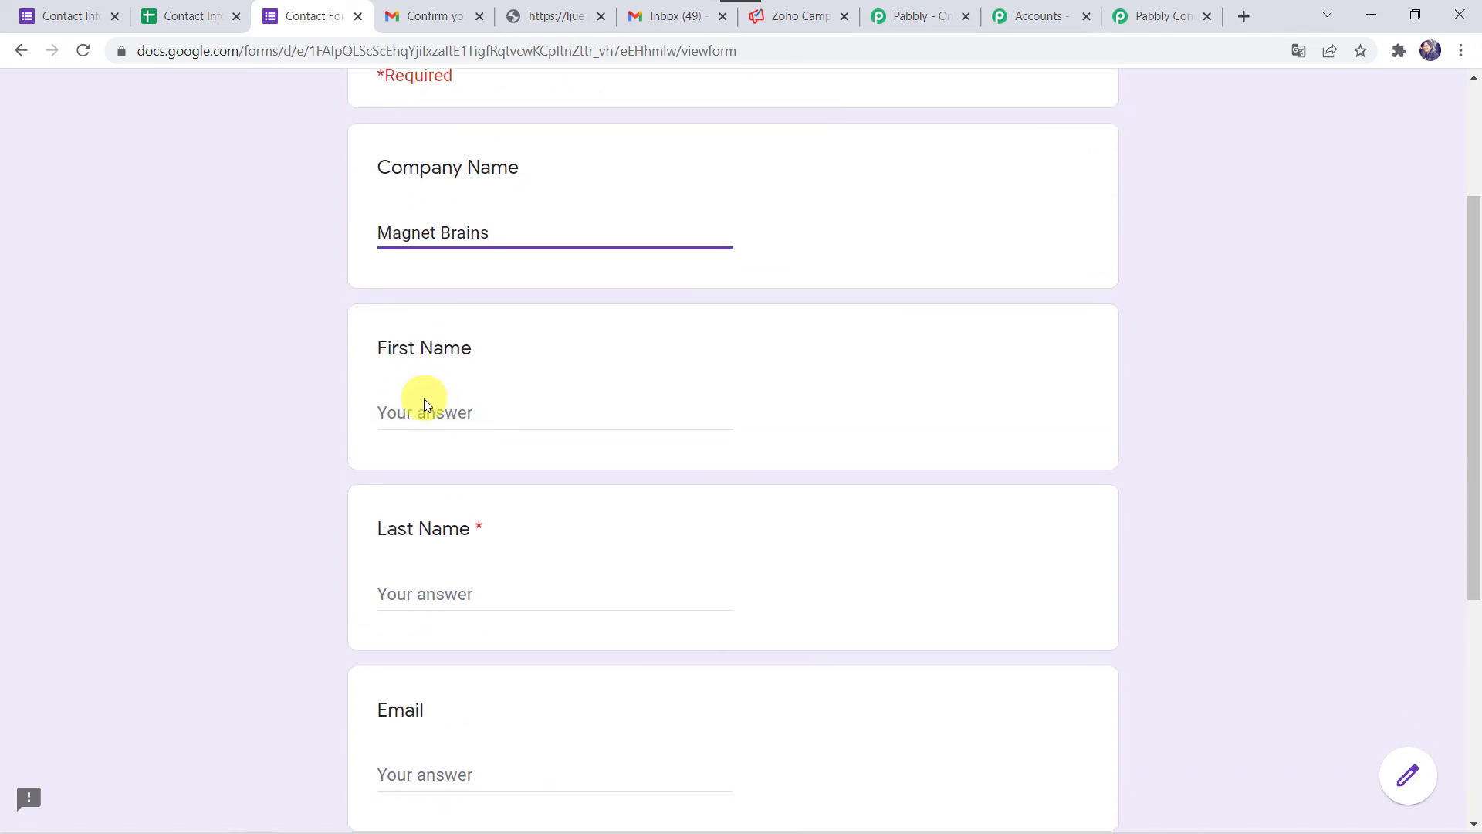
- Fill in the contact's first name, last name, email and phone number
{"action": "left_click", "coordinate": [424, 407]}
{"action": "type", "text": "Ga"}
{"action": "key", "text": "Tab"}
{"action": "type", "text": "M"}
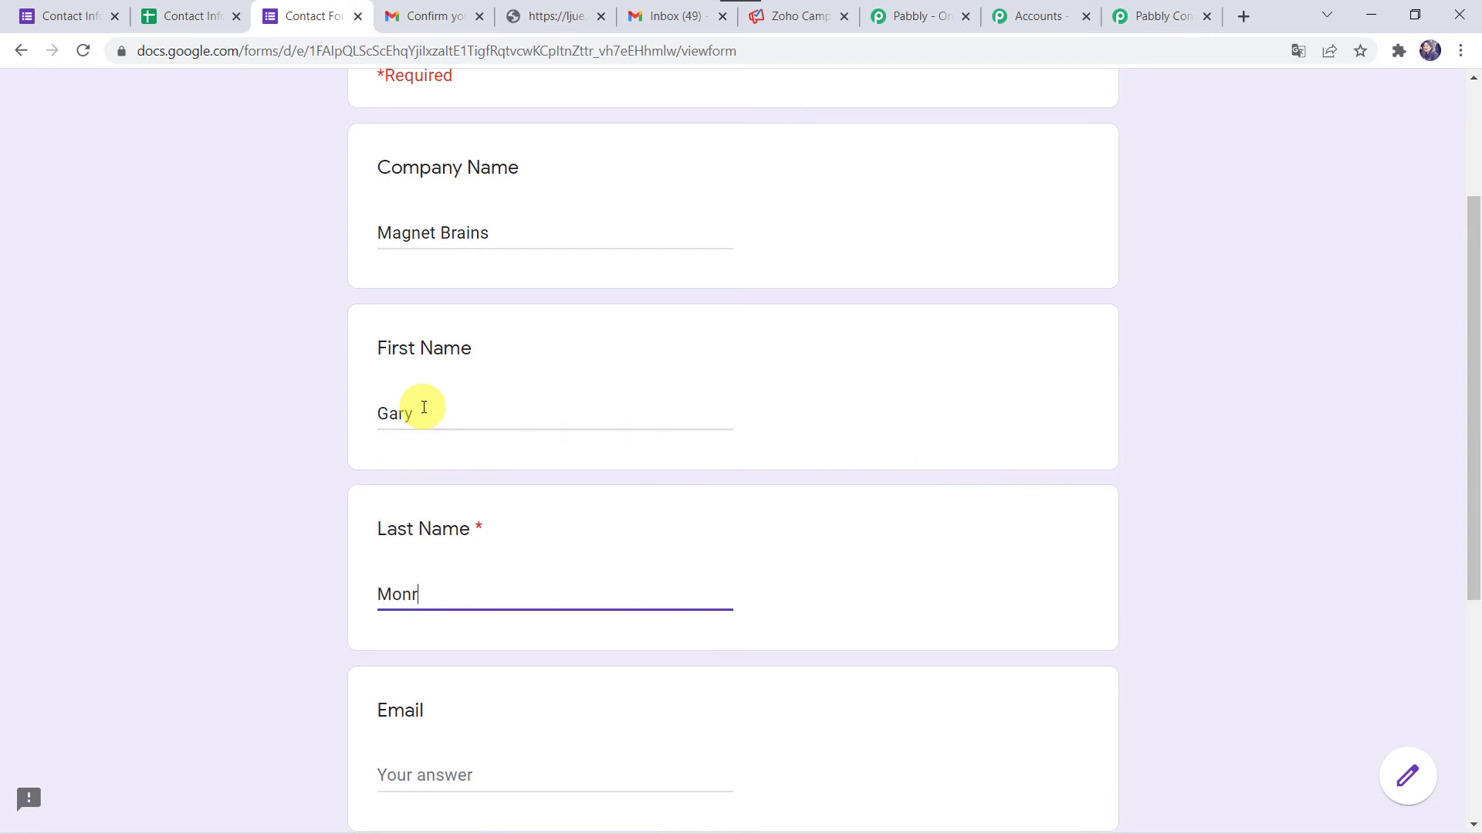
{"action": "scroll", "coordinate": [424, 406], "scroll_direction": "down", "scroll_amount": 2}
{"action": "key", "text": "Tab"}
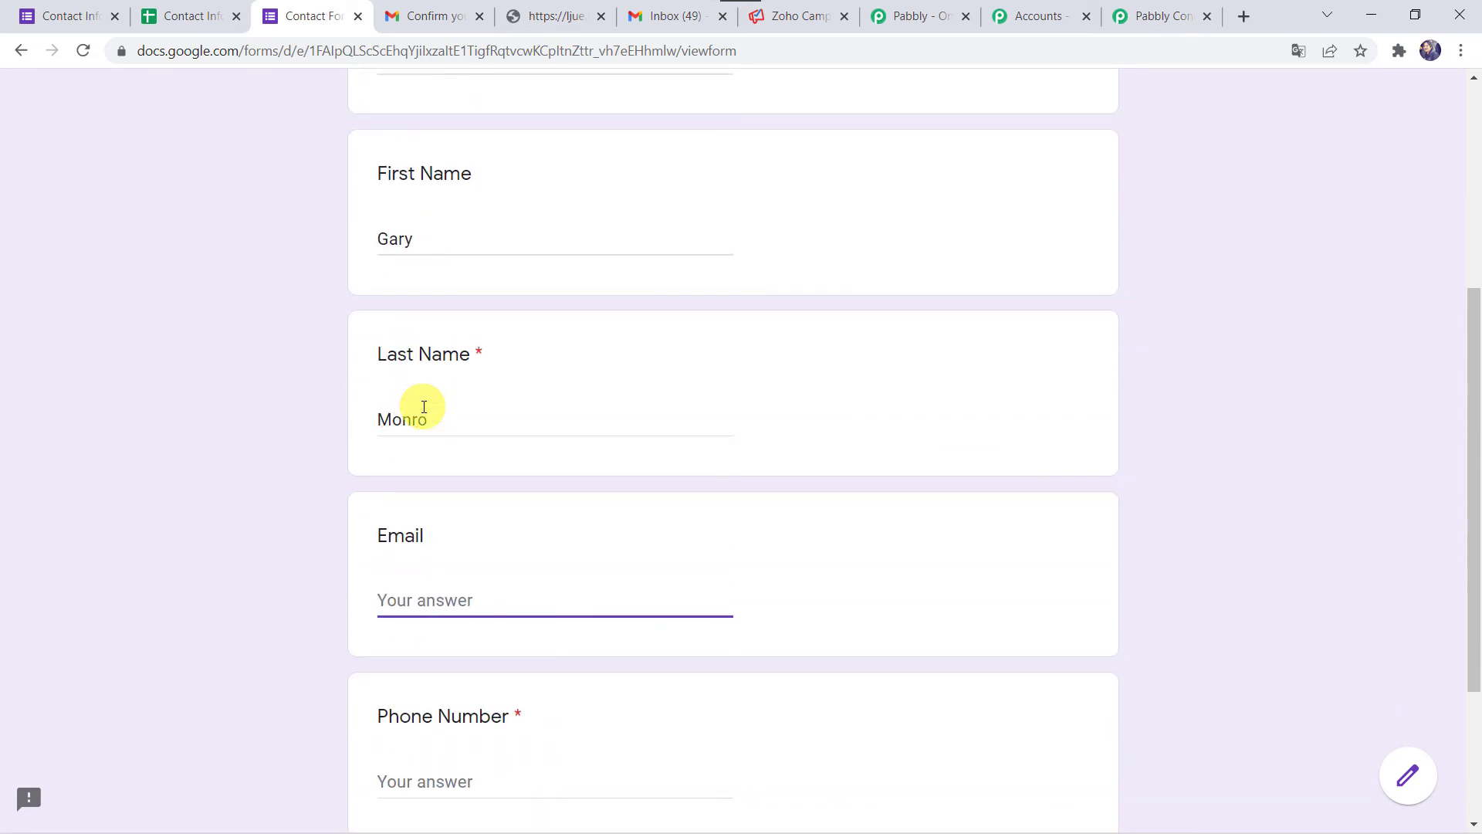
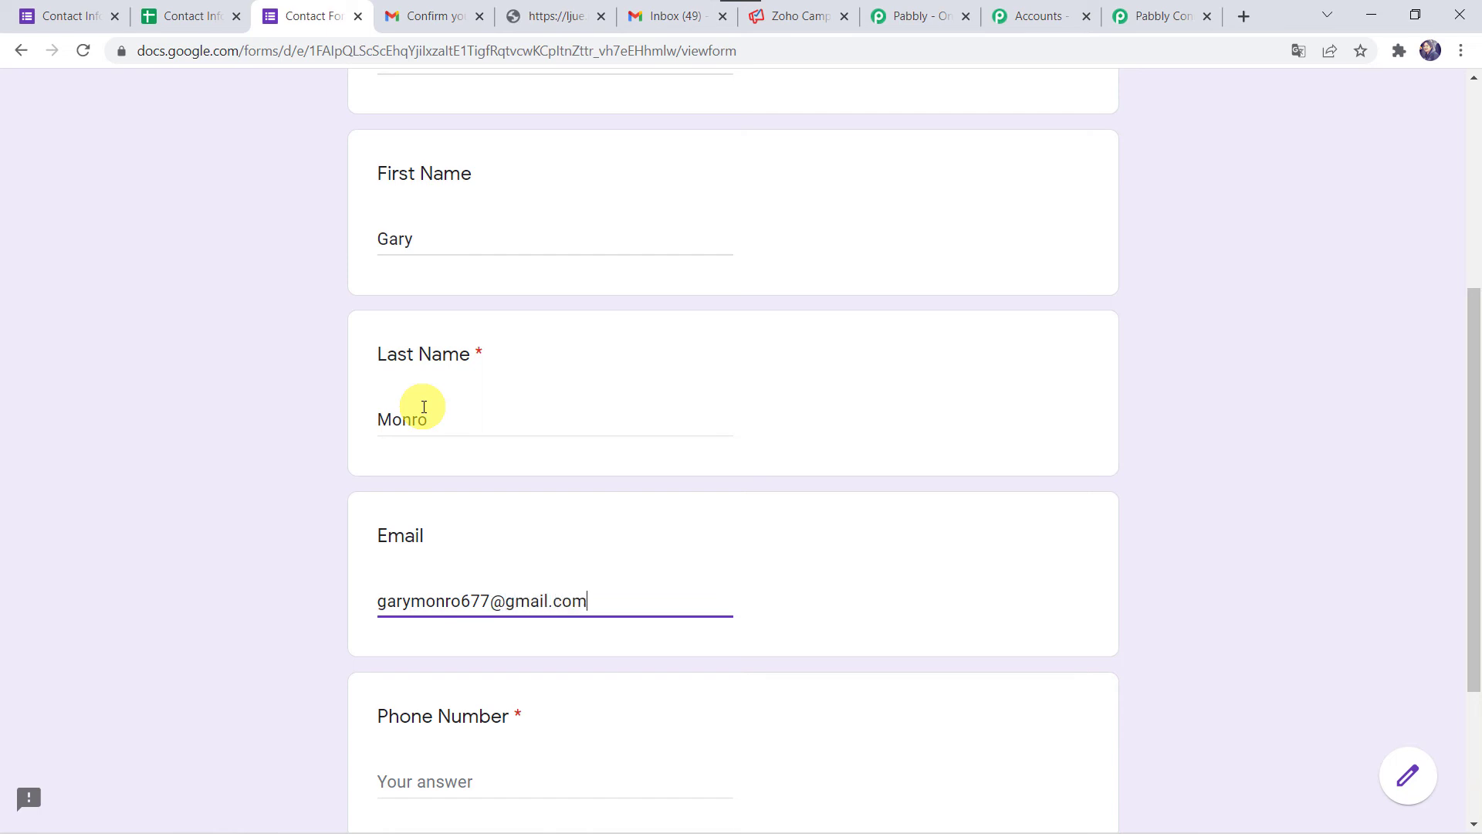
{"action": "key", "text": "Tab"}
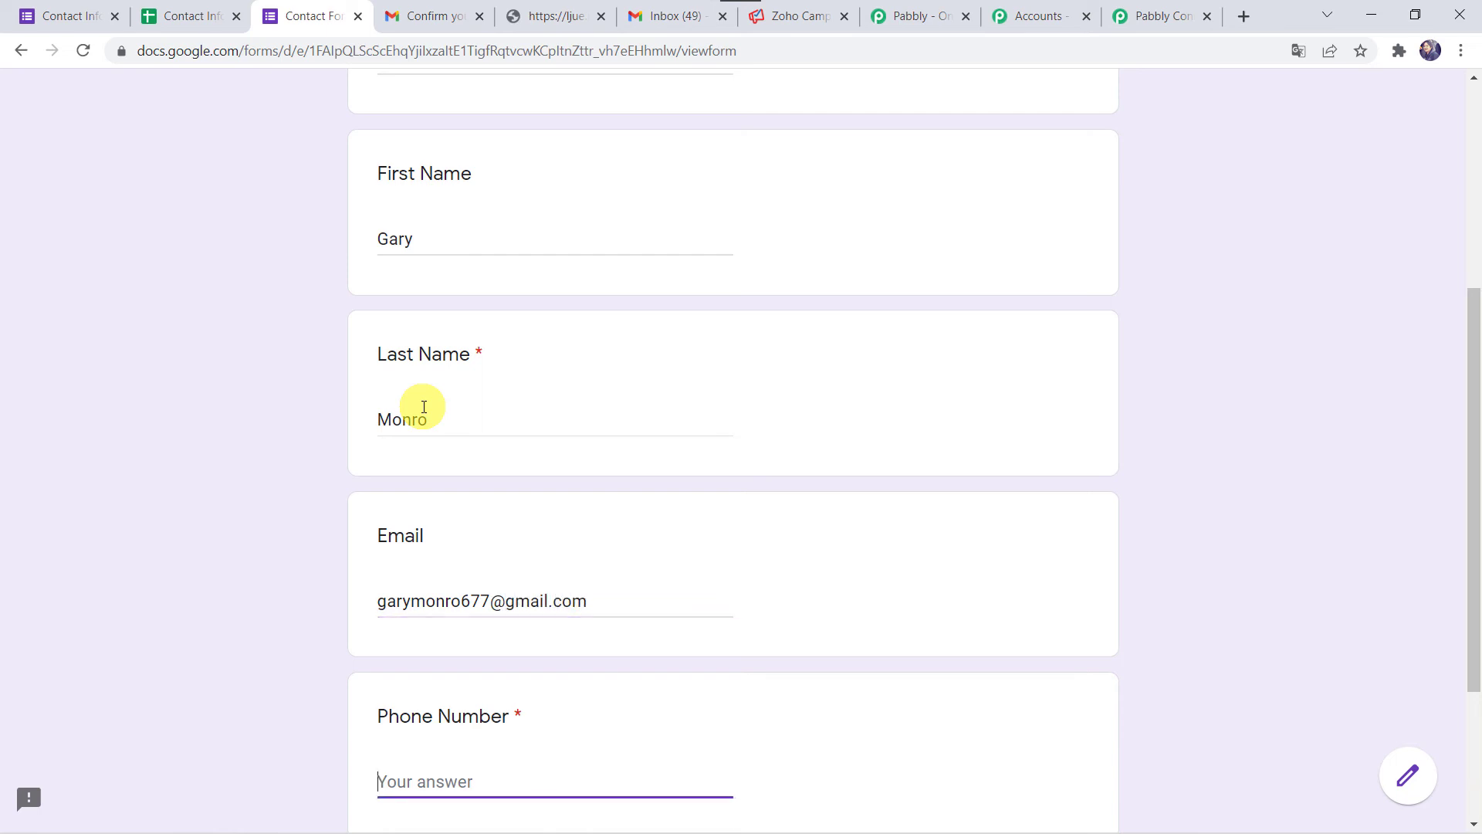
- Submit the completed Contact Form response
{"action": "scroll", "coordinate": [423, 407], "scroll_direction": "down", "scroll_amount": 2}
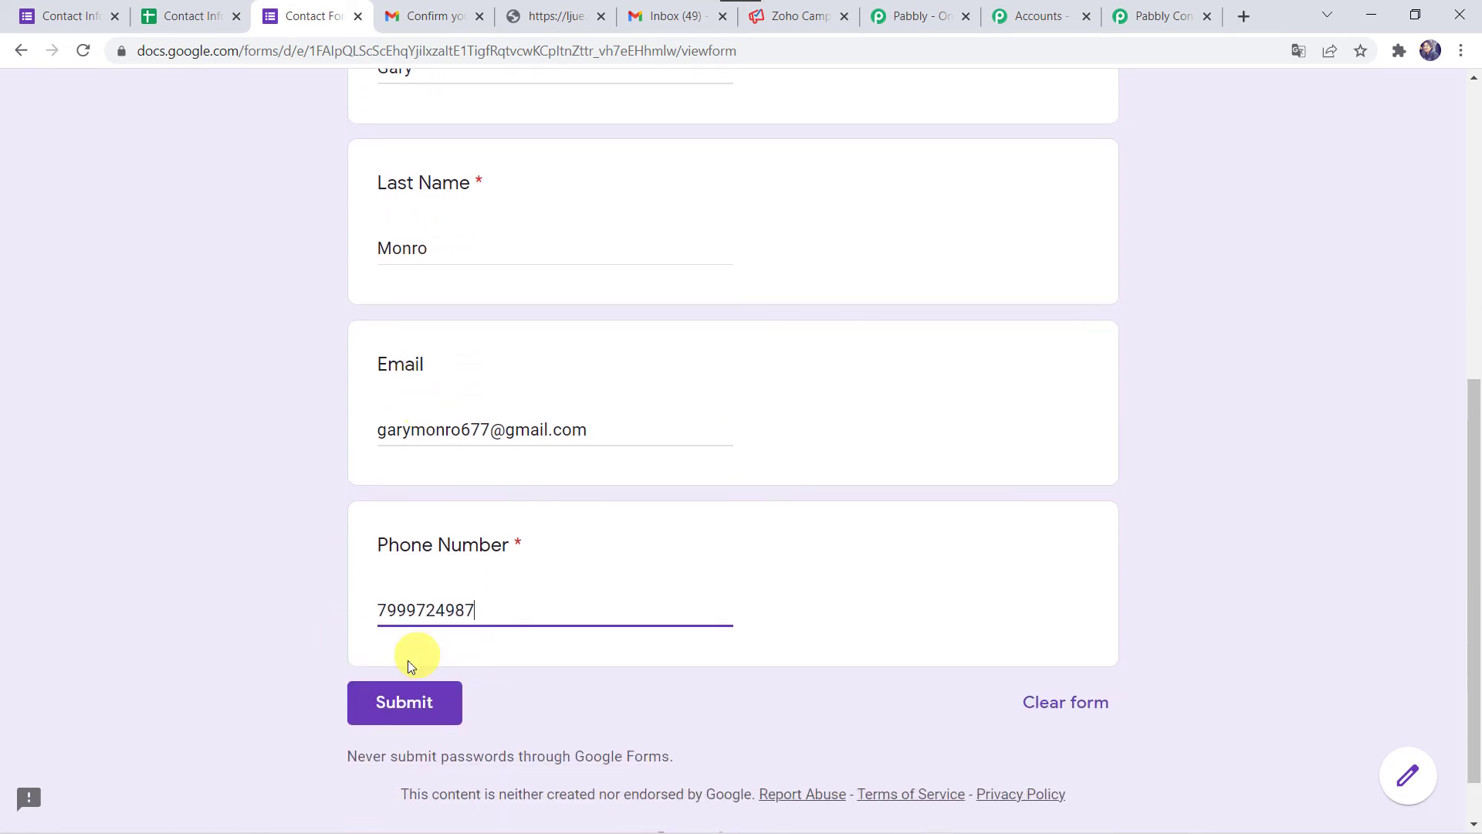
{"action": "left_click", "coordinate": [396, 716]}
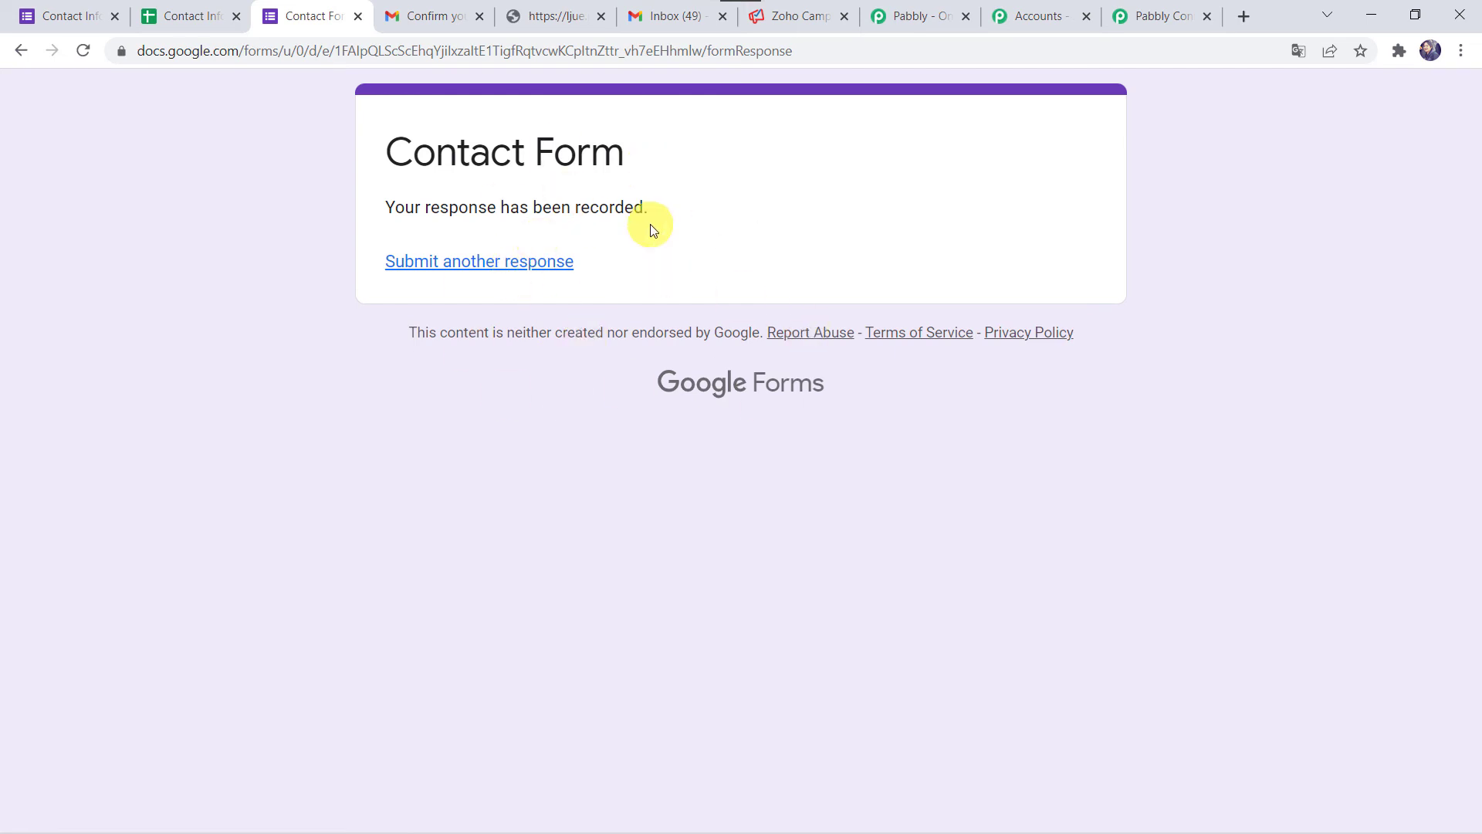
{"action": "left_click", "coordinate": [678, 17]}
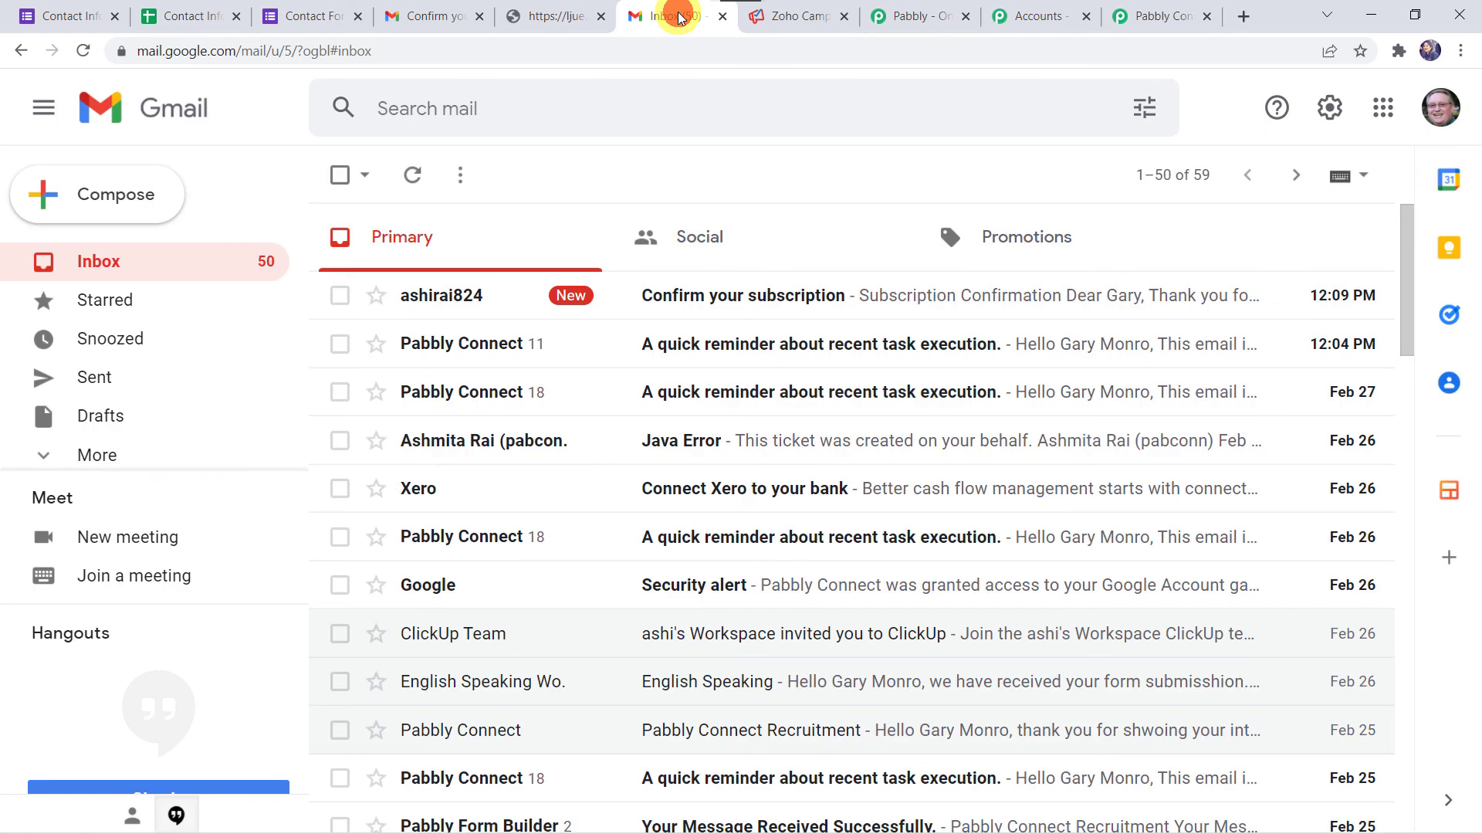
- Confirm the second contact's subscription from the 'Confirm your subscription' email in Gmail
{"action": "left_click", "coordinate": [705, 303]}
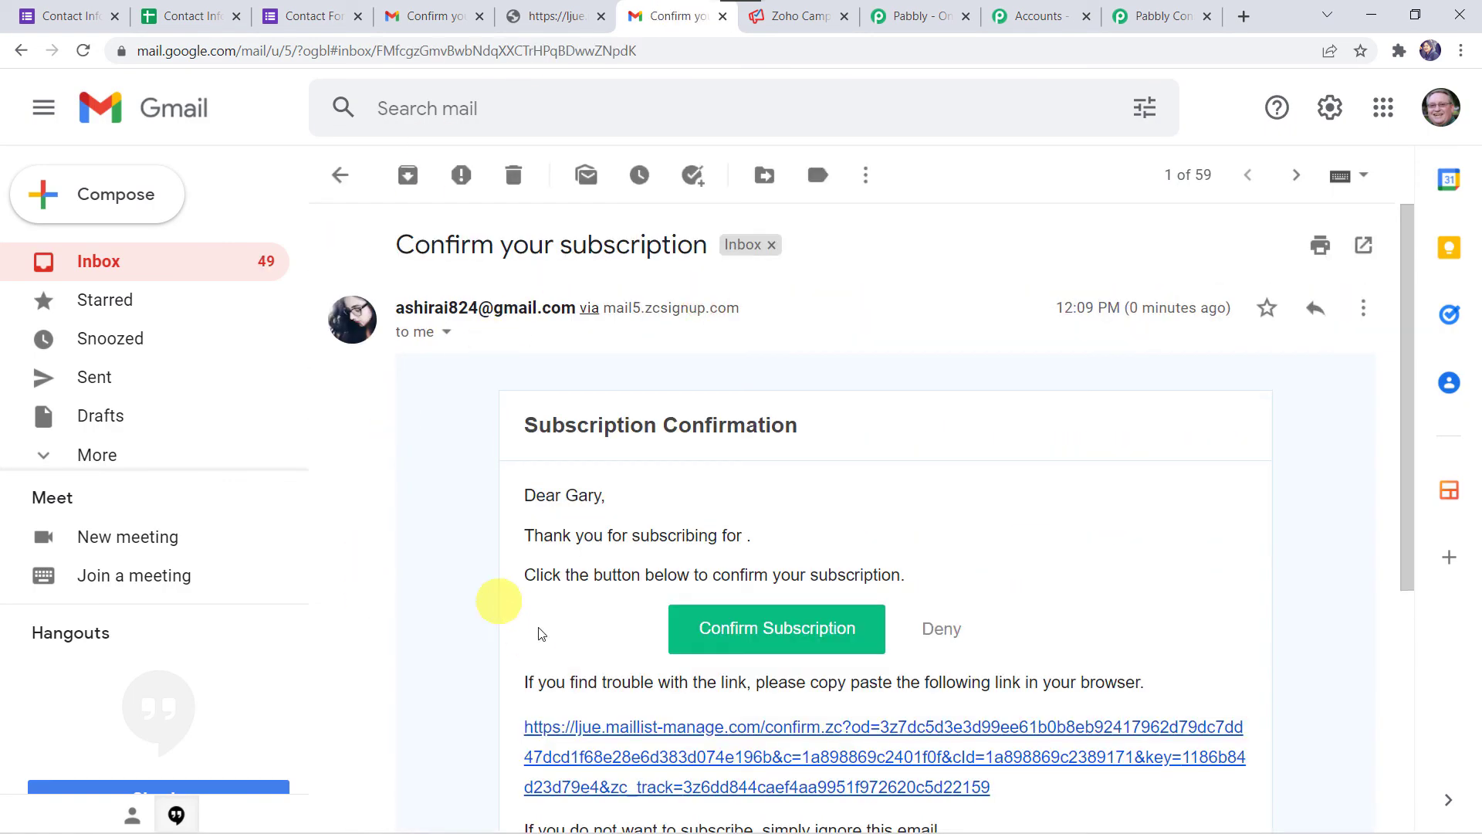
{"action": "left_click", "coordinate": [821, 627]}
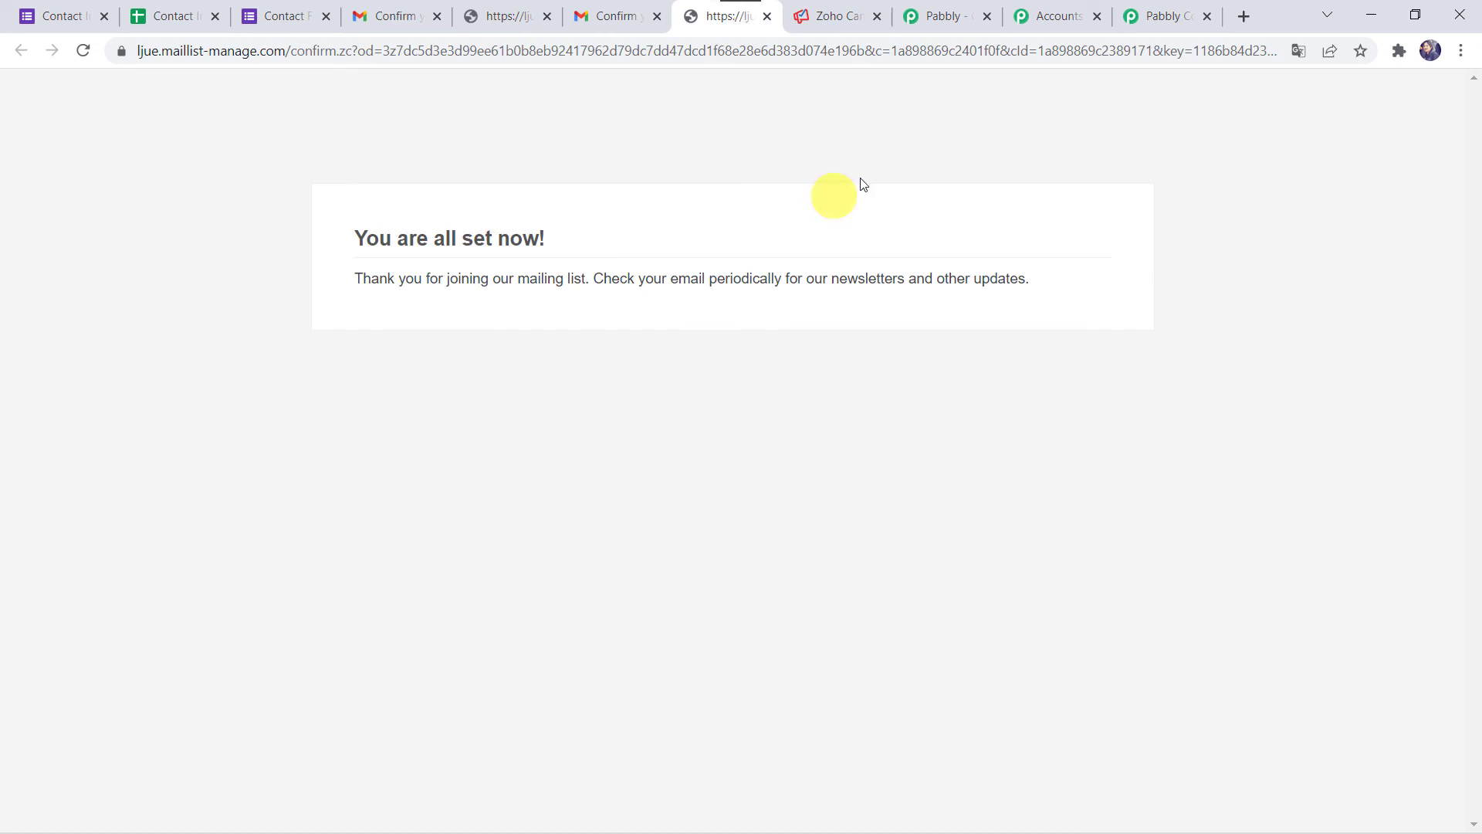
{"action": "left_click", "coordinate": [834, 15]}
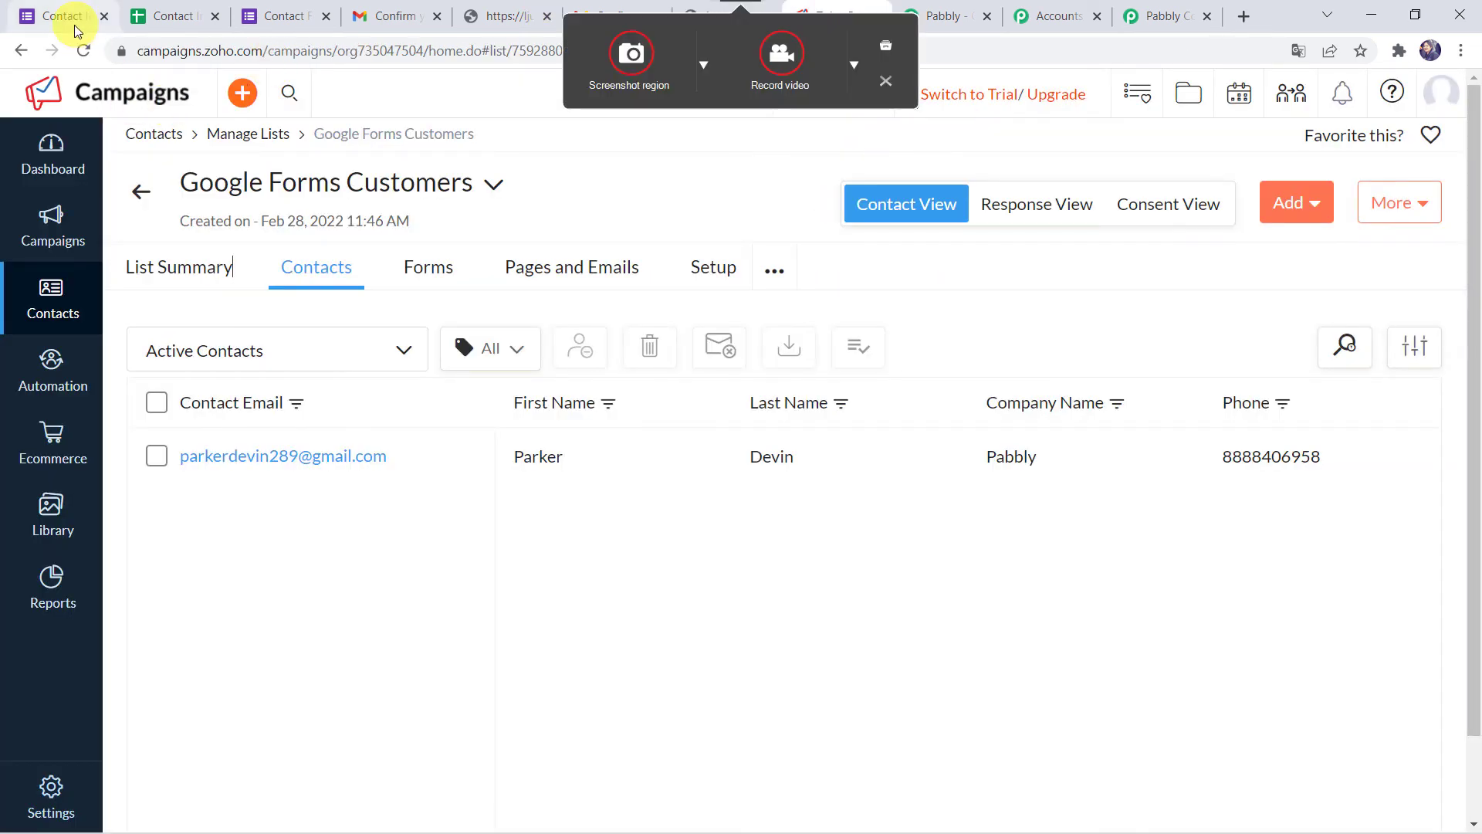
- Reload the Google Forms Customers contacts to show Magnet Brains as the second subscriber
{"action": "left_click", "coordinate": [83, 51]}
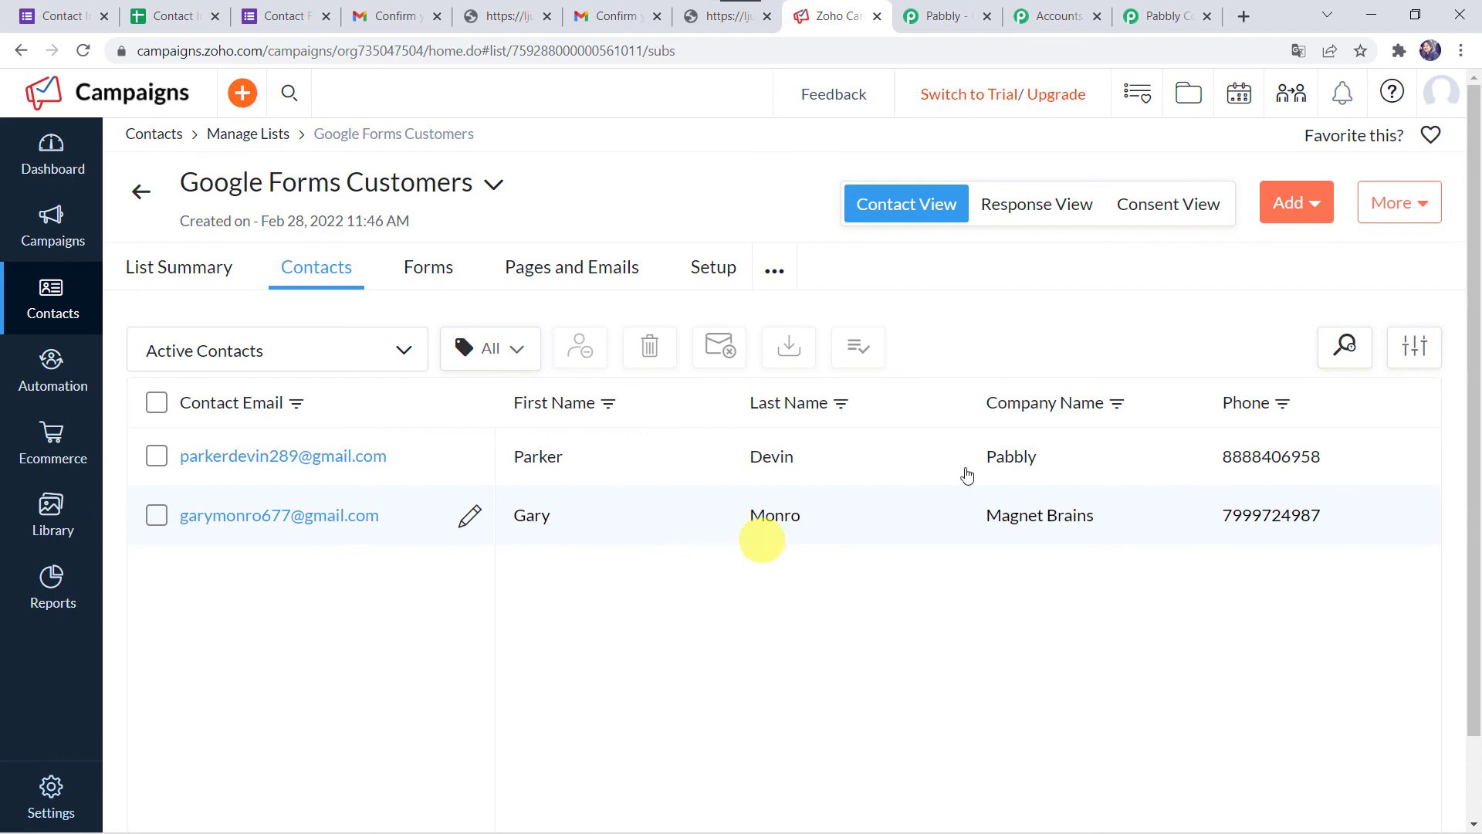
{"action": "left_click", "coordinate": [1153, 17]}
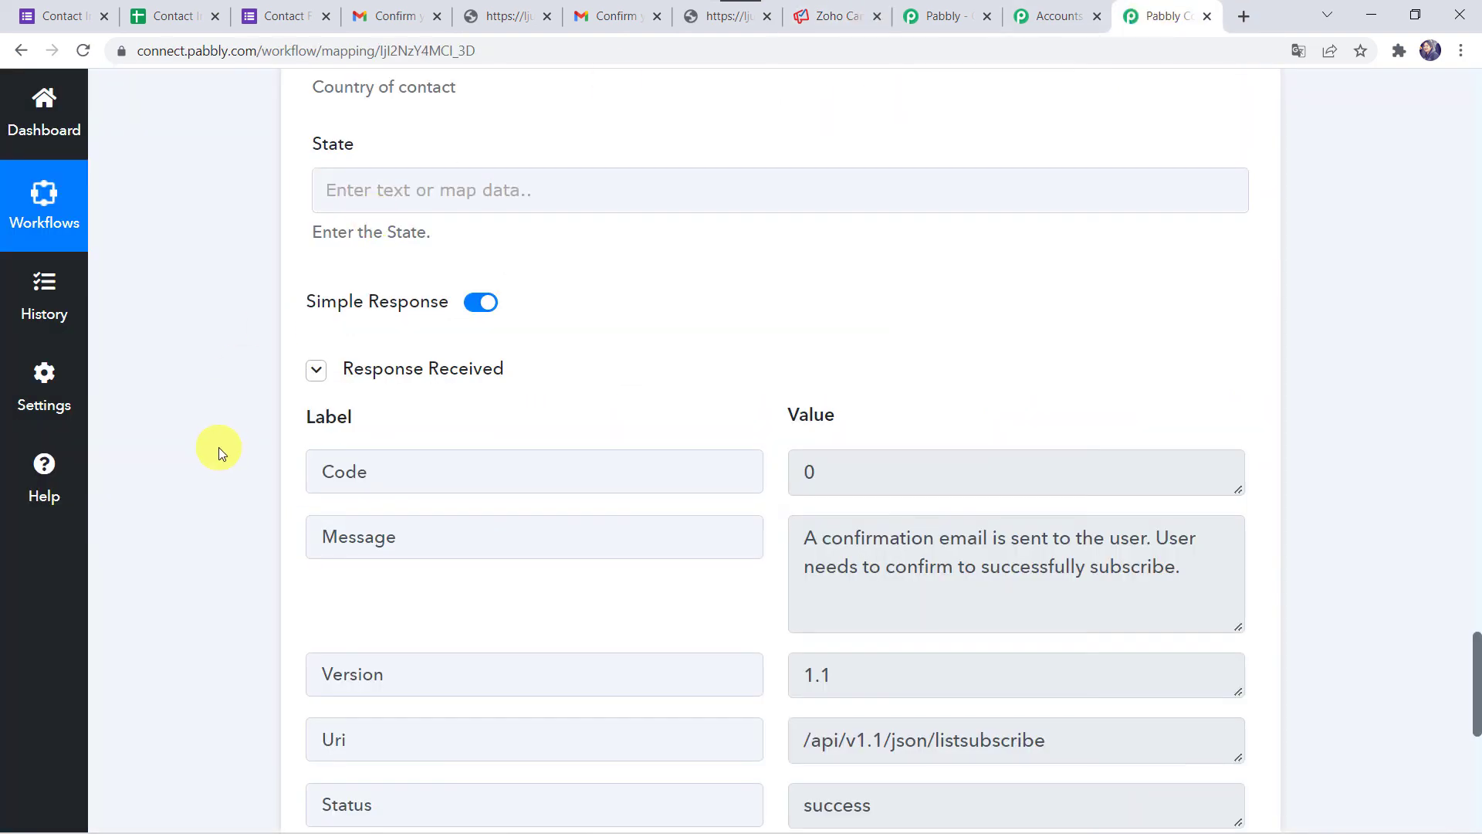
- Collapse the Zoho Campaigns Add/Update Subscriber action and Google Forms New Response Received trigger cards
{"action": "scroll", "coordinate": [219, 447], "scroll_direction": "up", "scroll_amount": 15}
{"action": "scroll", "coordinate": [220, 447], "scroll_direction": "up", "scroll_amount": 3}
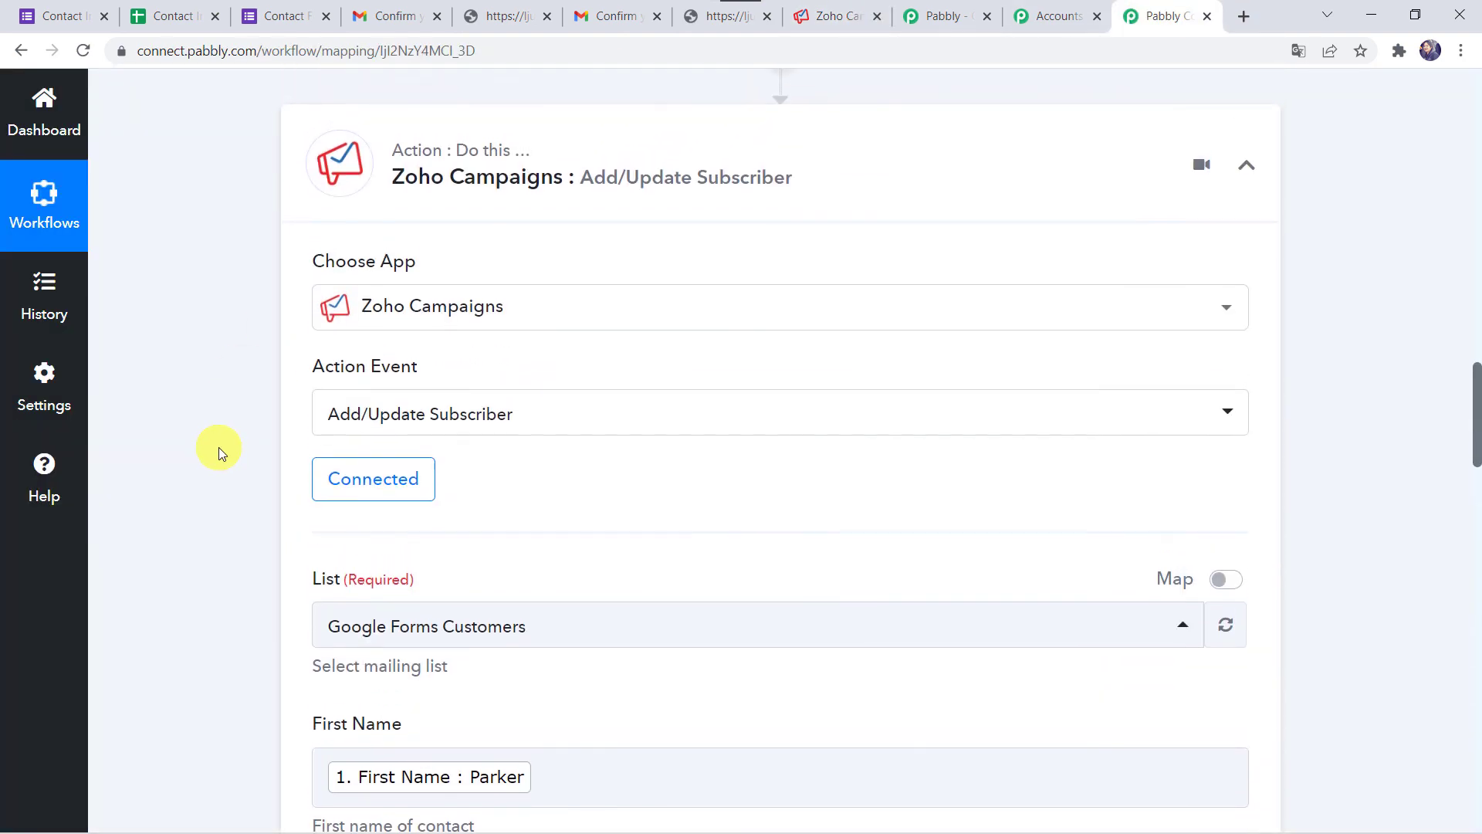
{"action": "left_click", "coordinate": [754, 345]}
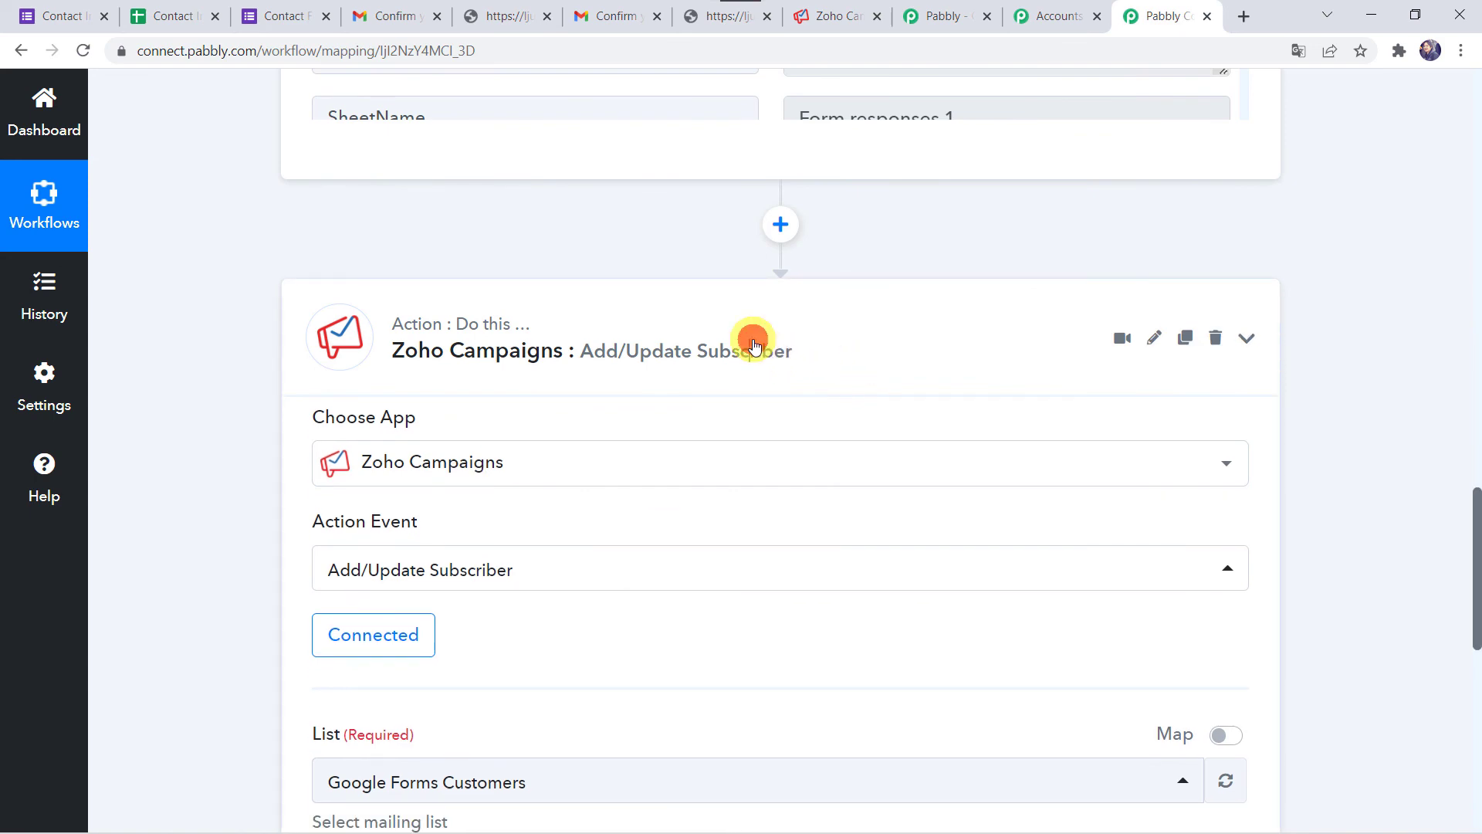
{"action": "scroll", "coordinate": [754, 343], "scroll_direction": "up", "scroll_amount": 20}
{"action": "left_click", "coordinate": [707, 402]}
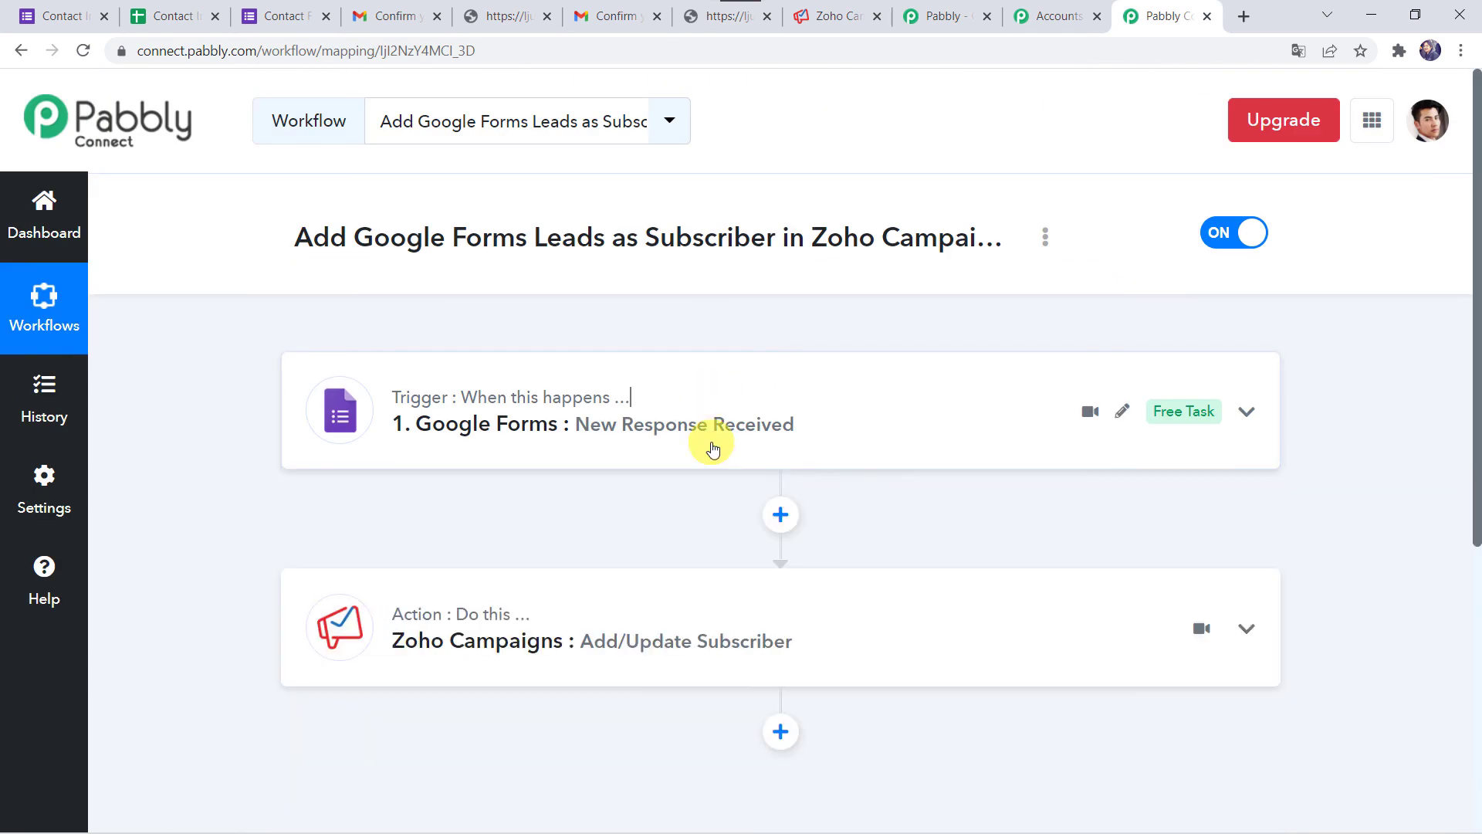